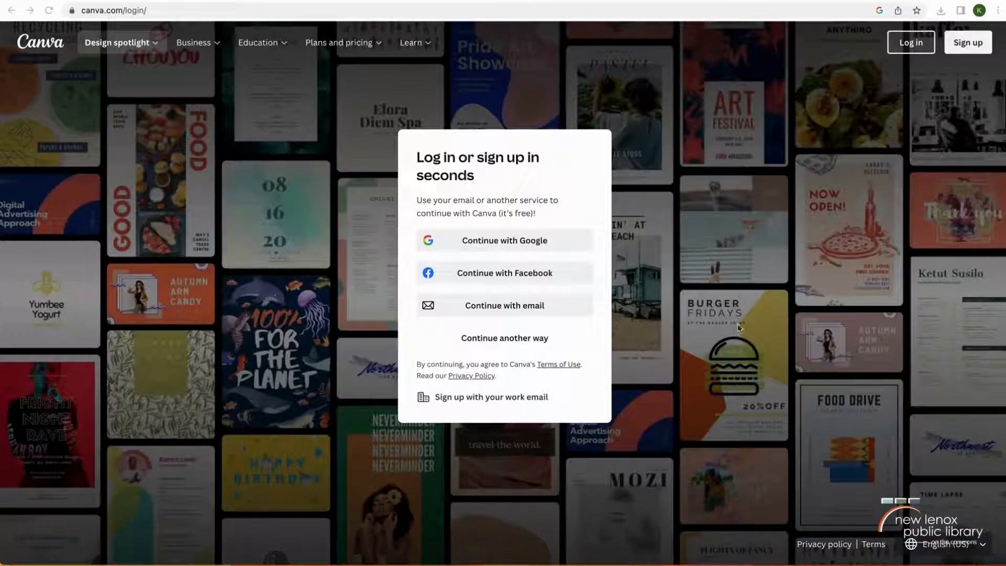
- Sign in to Canva with a Google account chosen in the Google popup
left_click(525, 242)
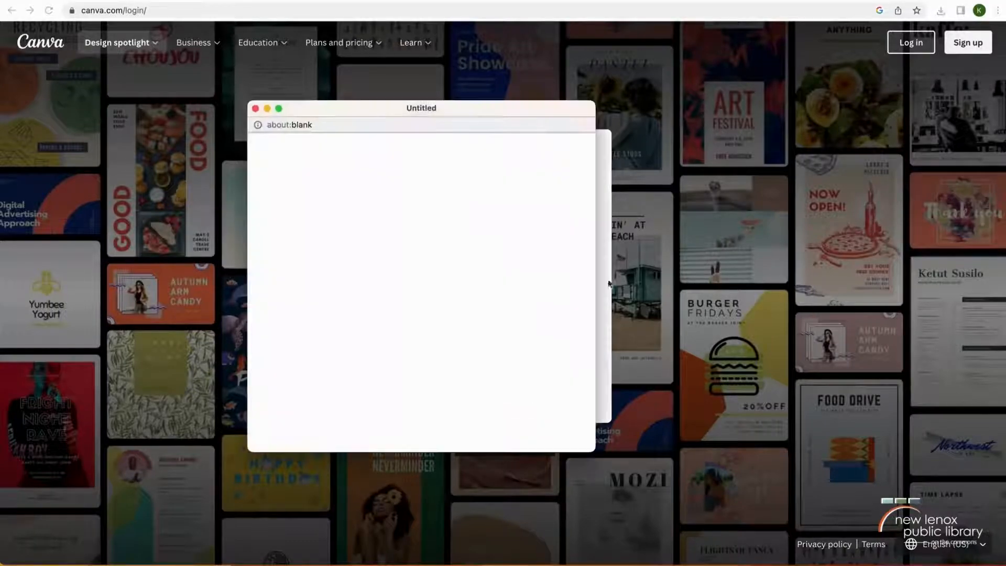
left_click(402, 315)
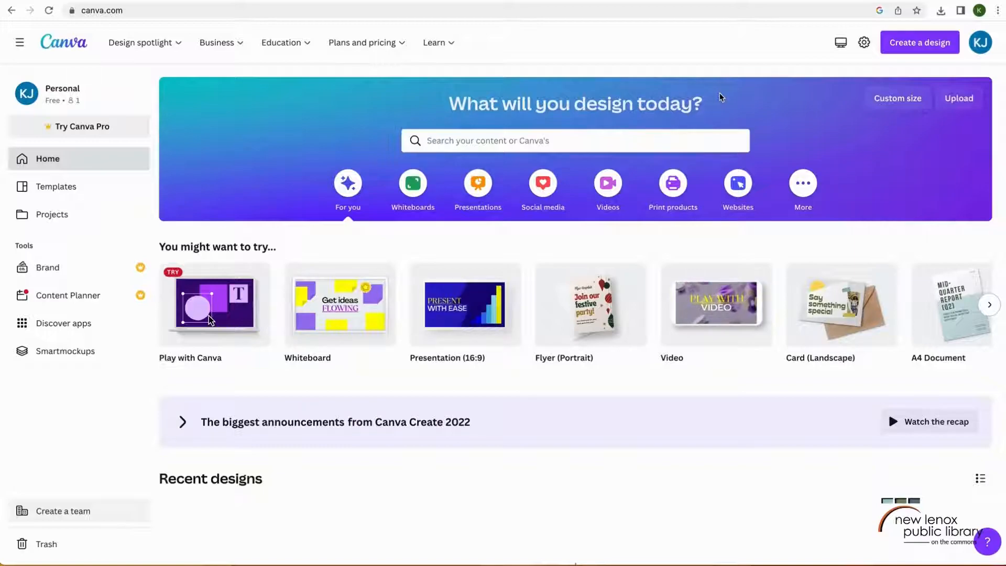
- Search Canva templates for 'photo card 6x4'
left_click(612, 141)
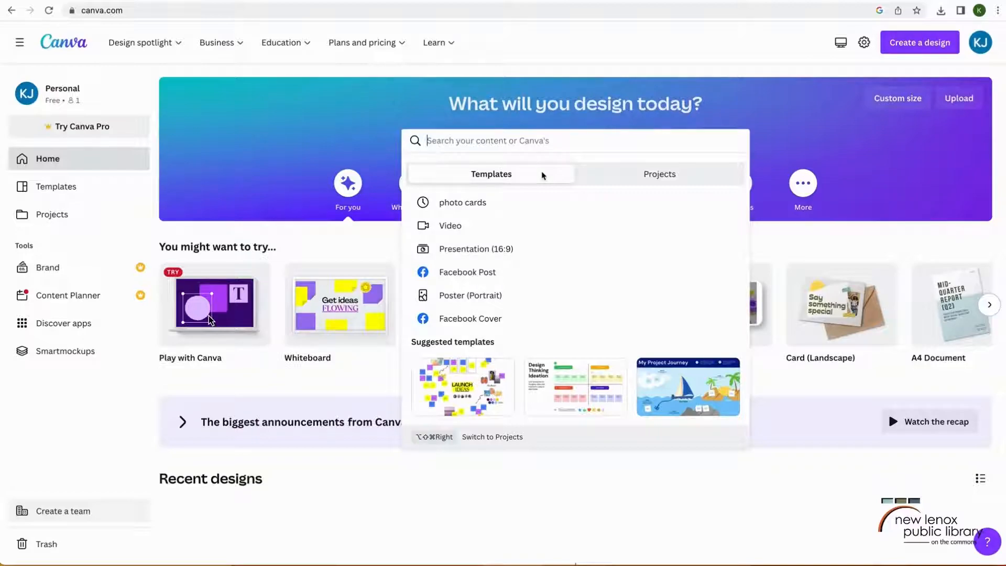
left_click(634, 183)
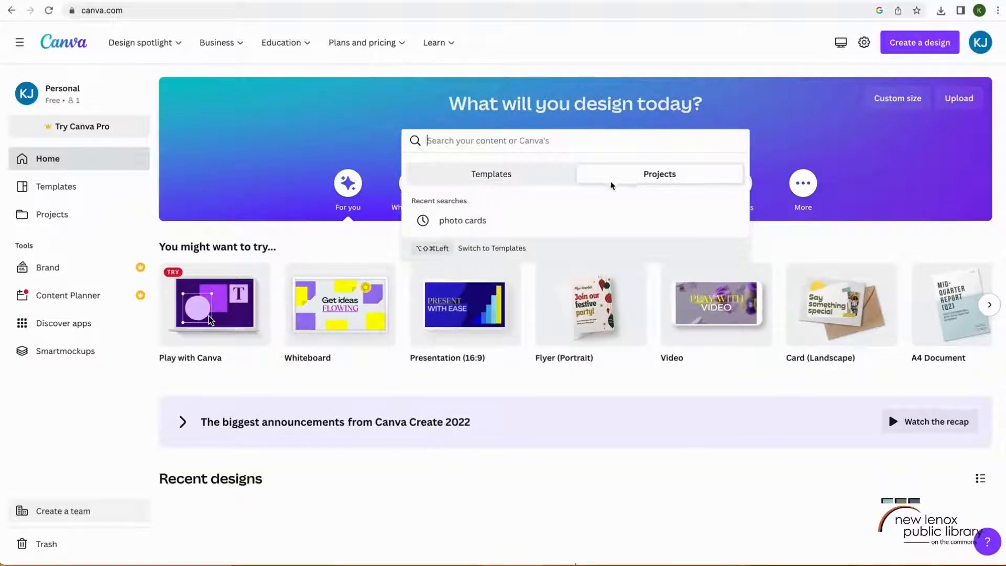
left_click(538, 178)
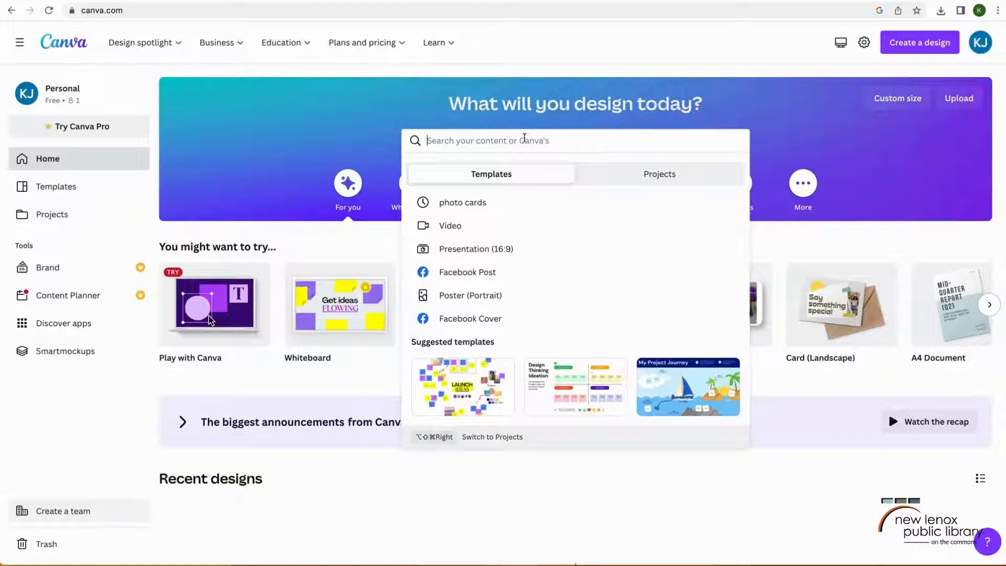
type("photo")
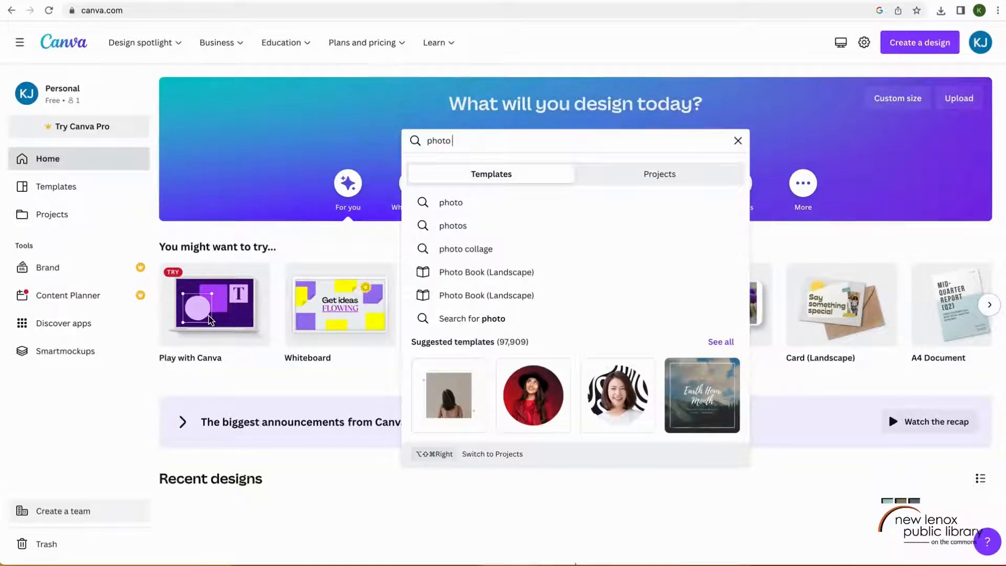
type(" card")
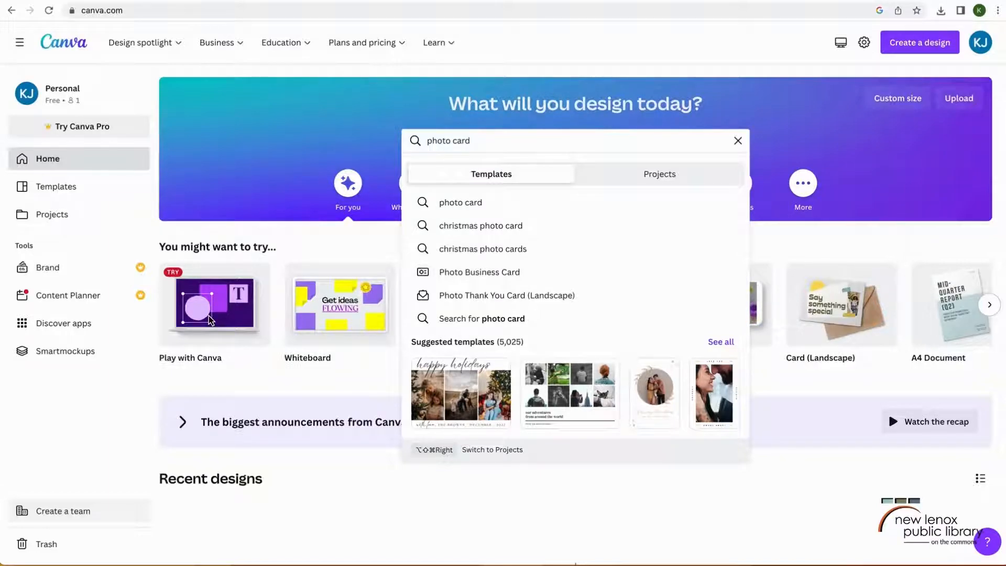
type("lan")
key("BackSpace")
key("BackSpace")
key("BackSpace")
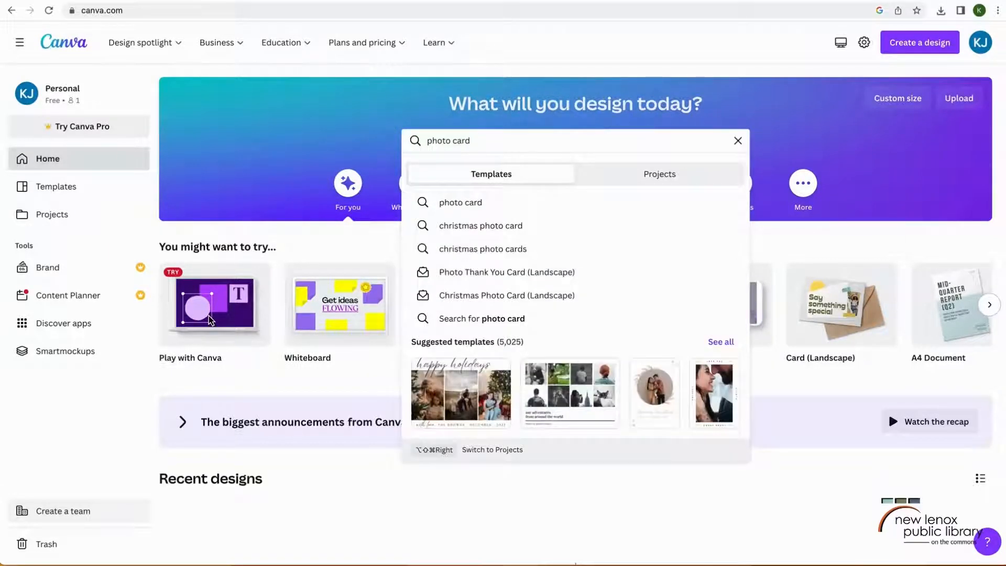
type("6x")
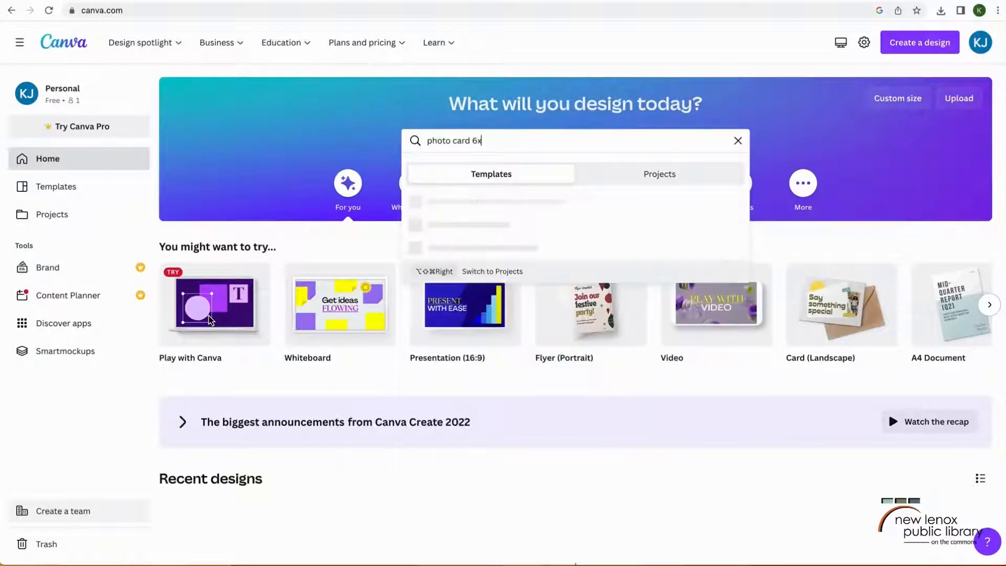
type("4")
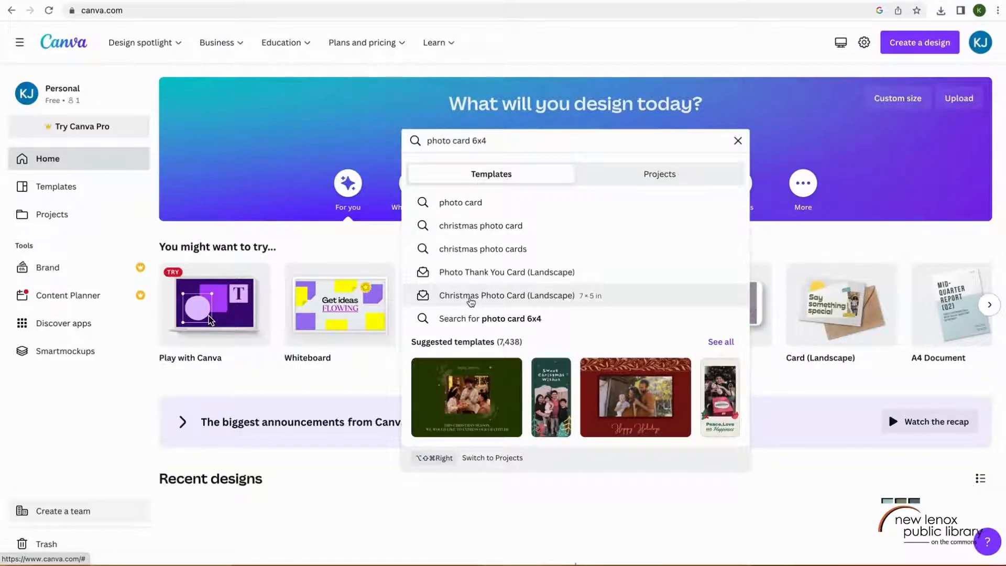
- Open Christmas Photo Card (Landscape) templates, filtered to the 6 × 4 in format only
left_click(470, 298)
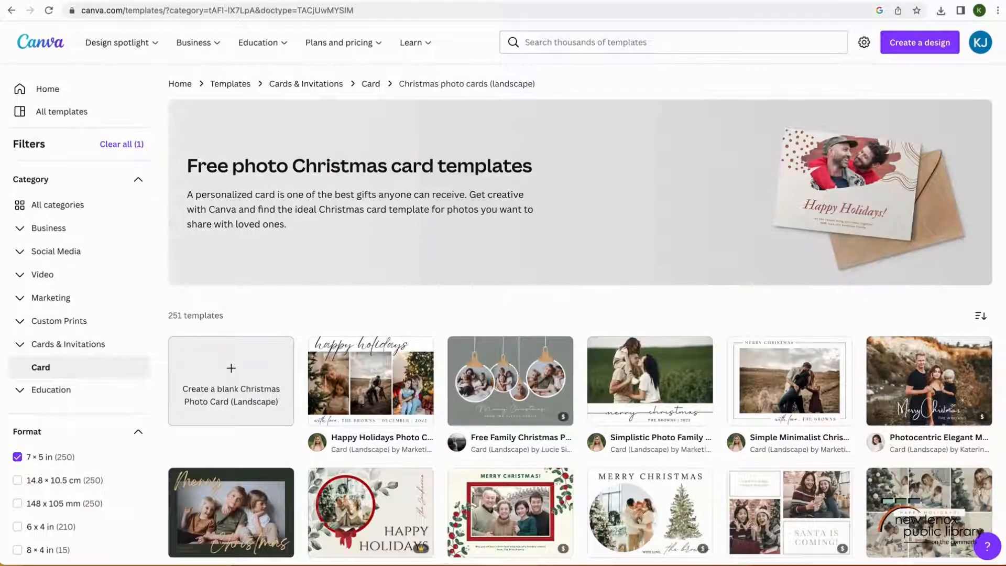
left_click(21, 529)
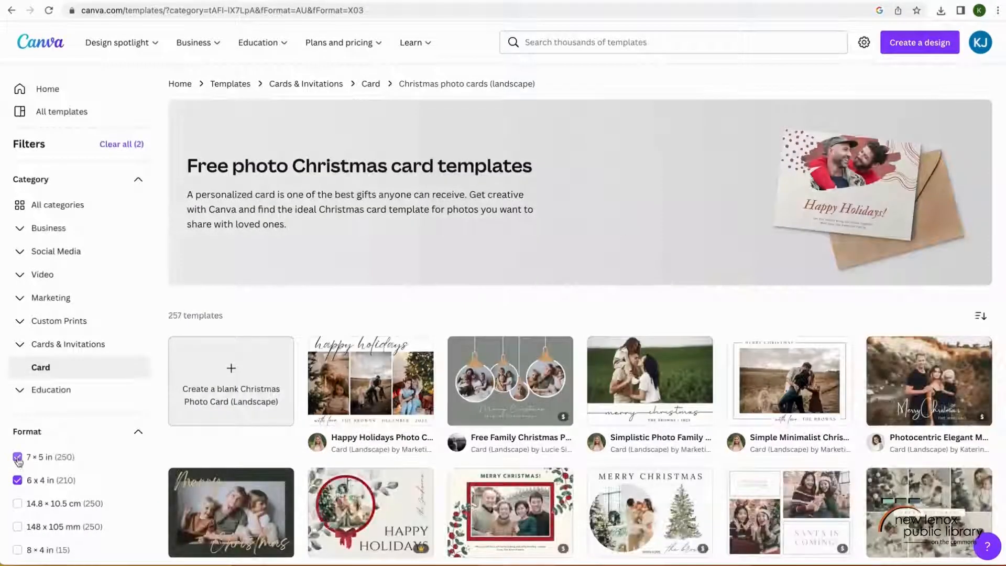
left_click(18, 459)
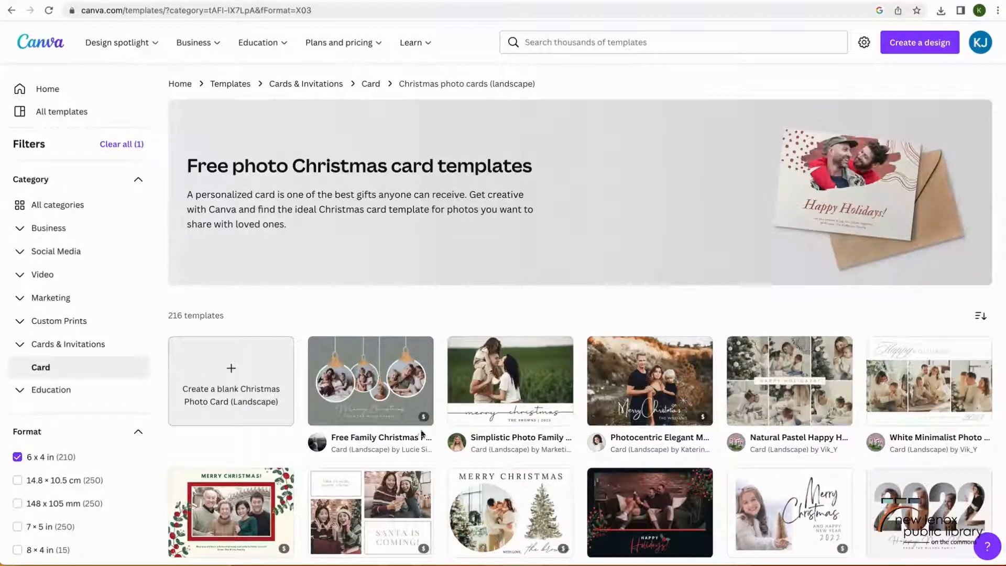
mouse_move(420, 418)
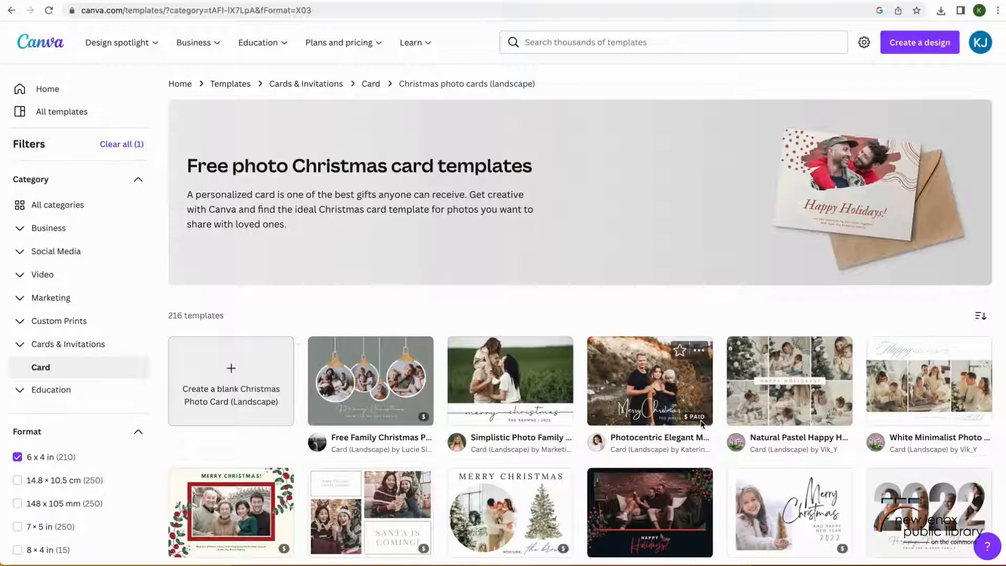
mouse_move(698, 424)
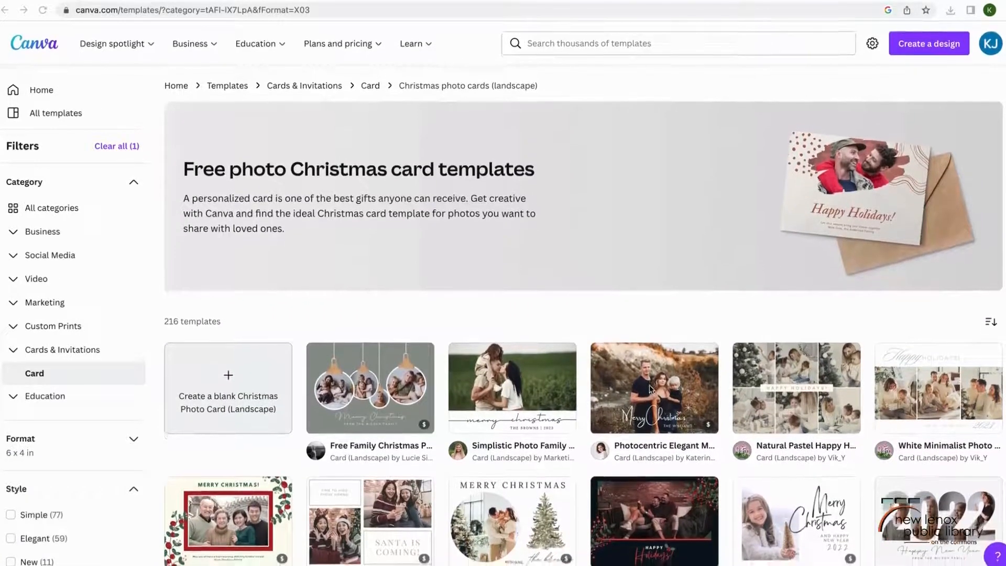
scroll(649, 389, "down", 5)
scroll(650, 389, "down", 4)
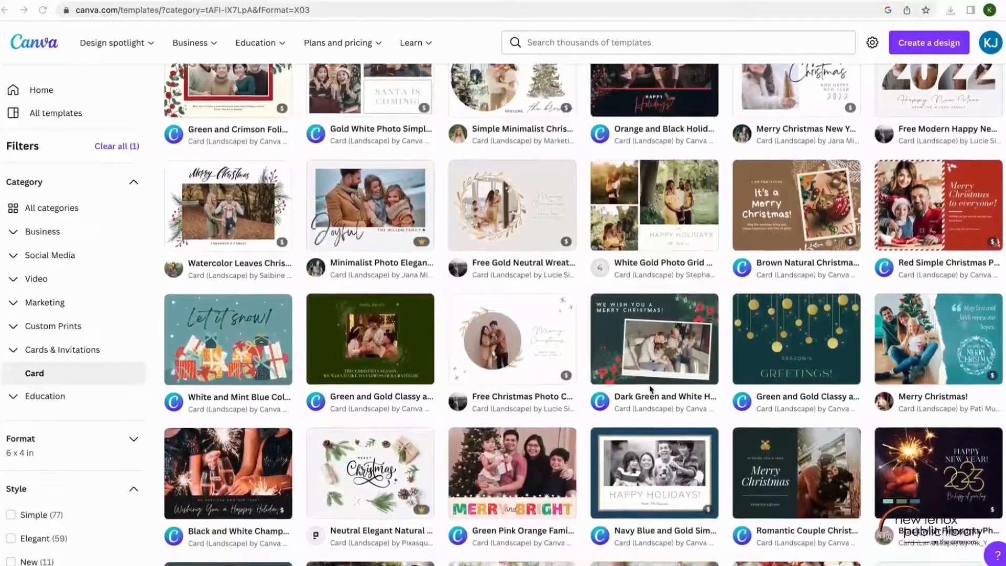
scroll(650, 389, "down", 3)
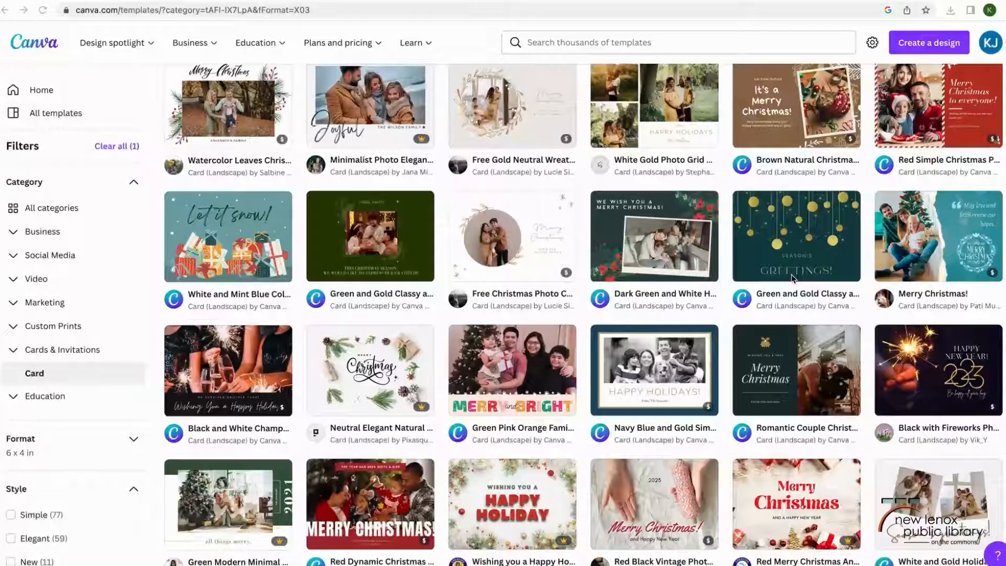
- Create a blank custom-size design measuring 6 × 4 inches
left_click(926, 46)
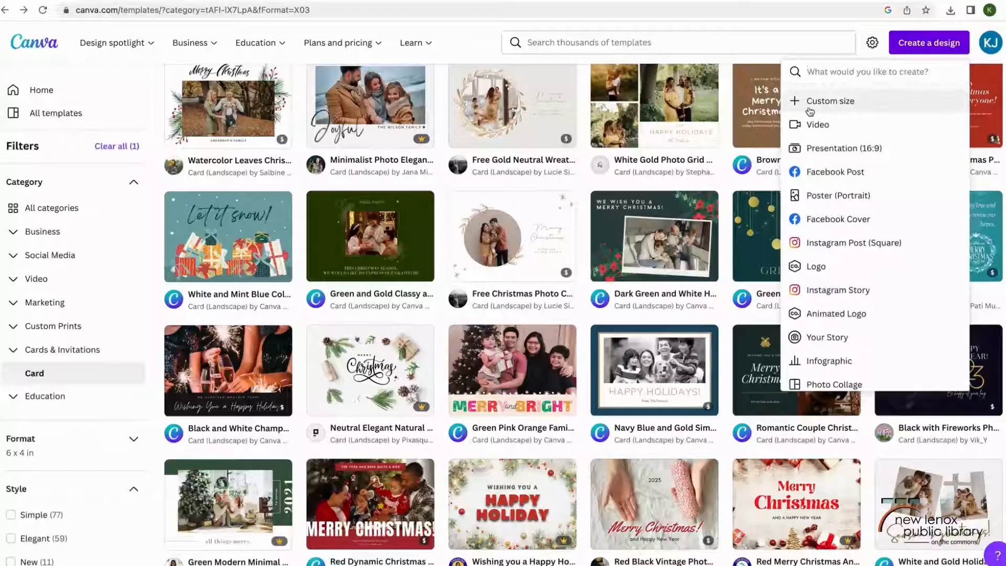
left_click(829, 101)
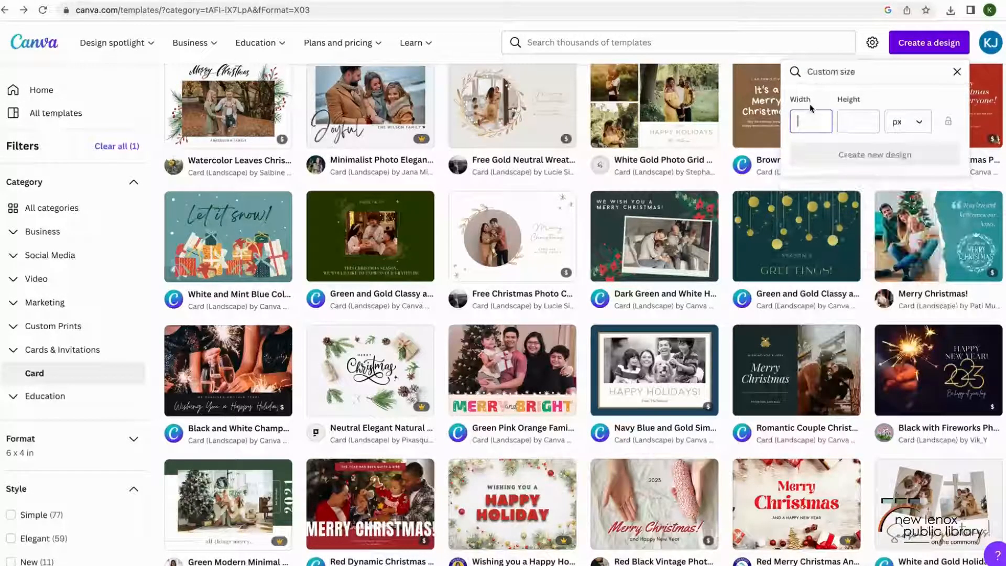
left_click(902, 123)
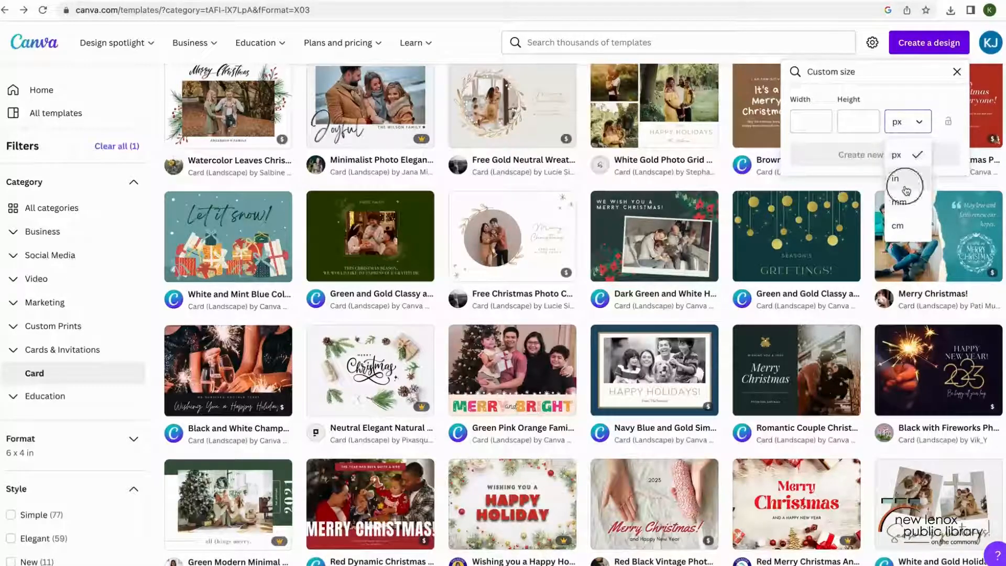
left_click(901, 181)
left_click(820, 126)
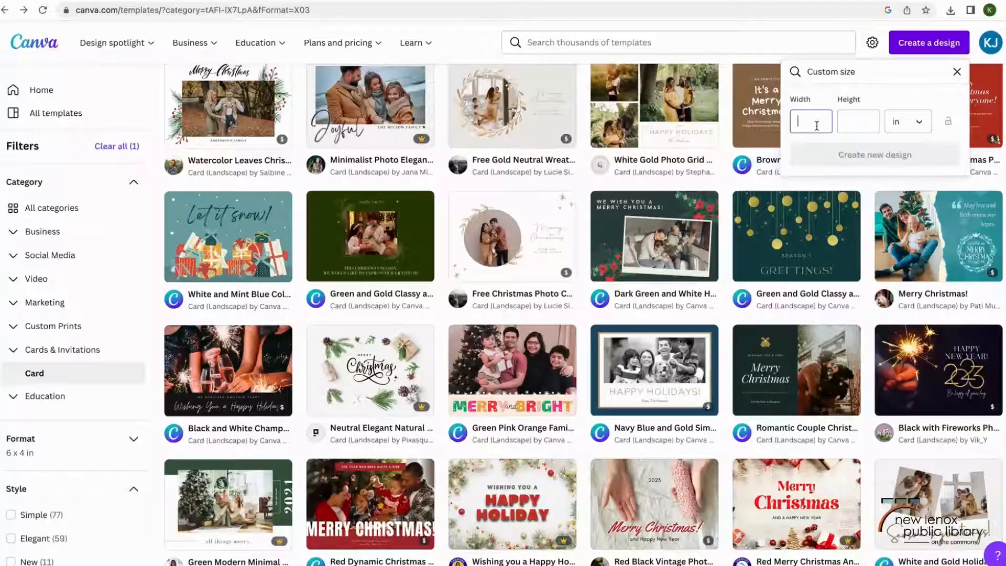
type("6")
left_click(854, 122)
type("4")
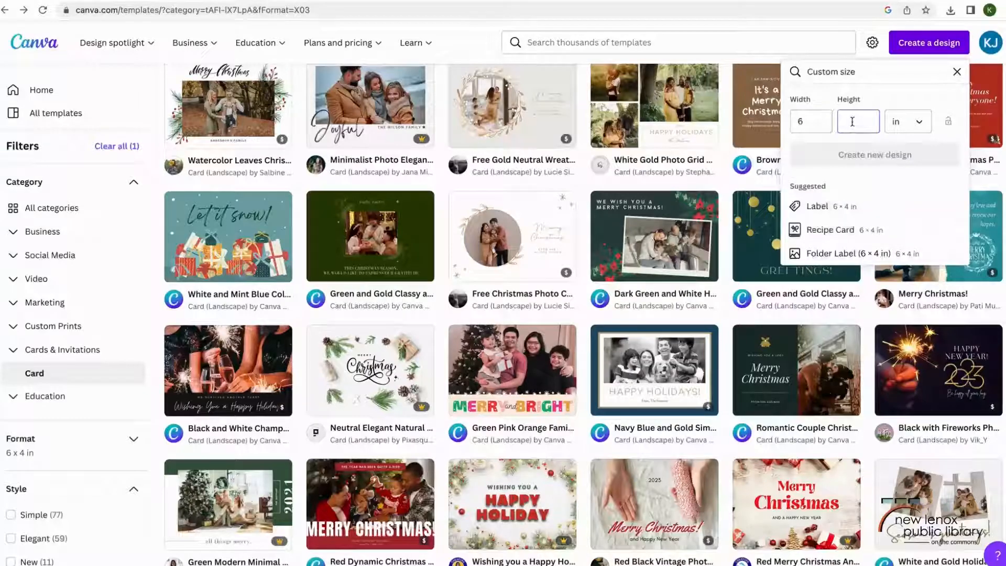
left_click(857, 156)
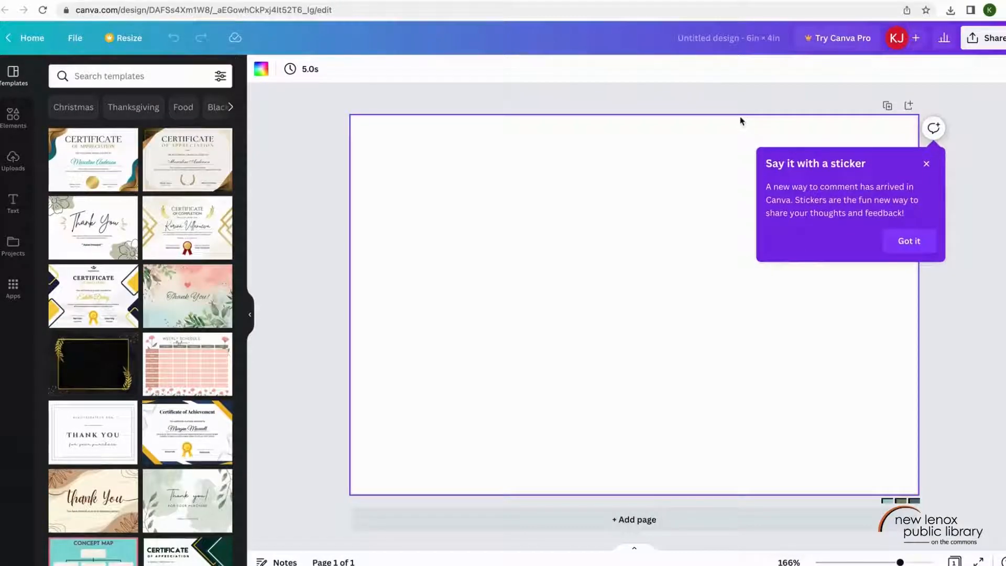
- Dismiss the sticker announcement and search the editor's templates for 'photo card'
left_click(927, 163)
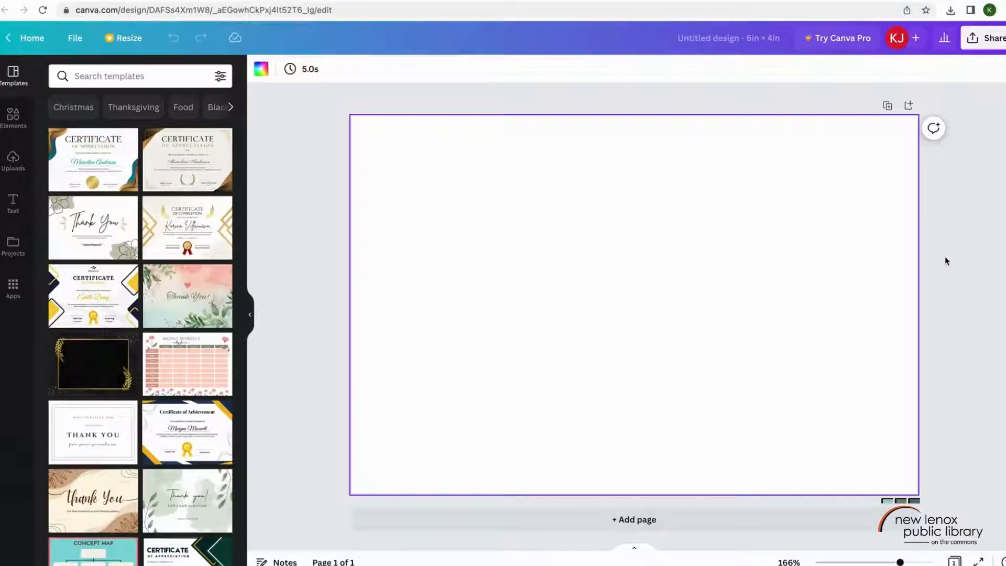
left_click(100, 77)
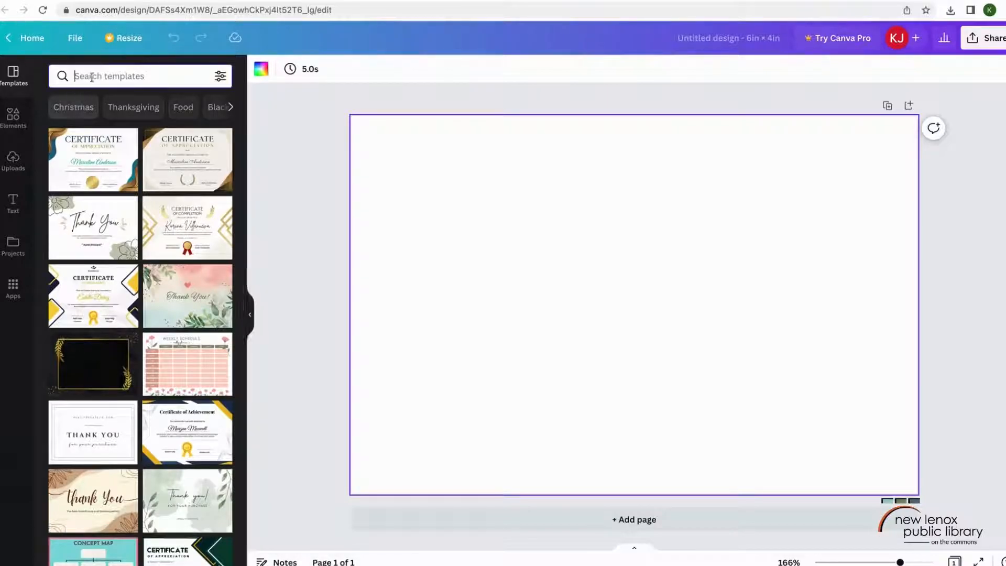
type("photo card")
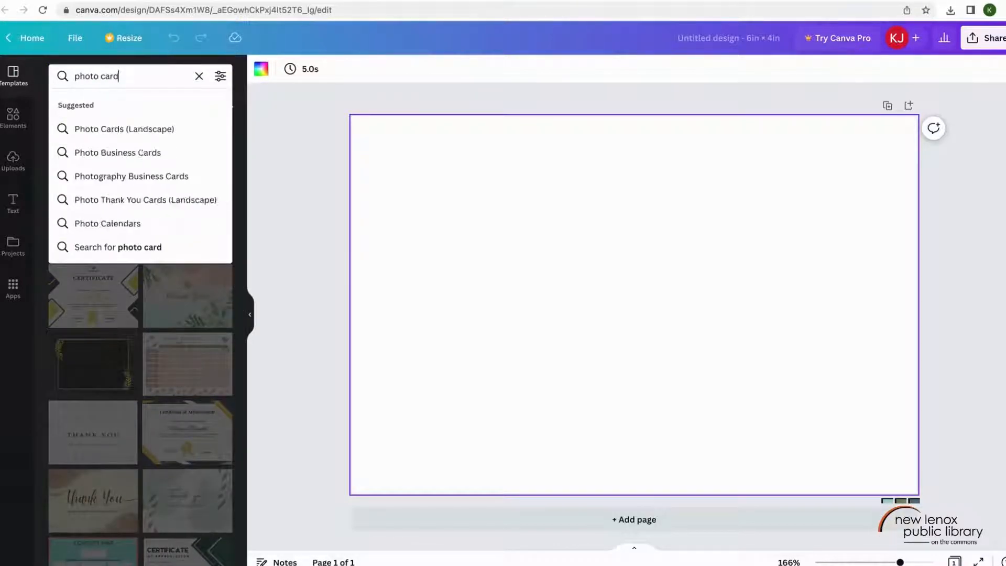
key("Return")
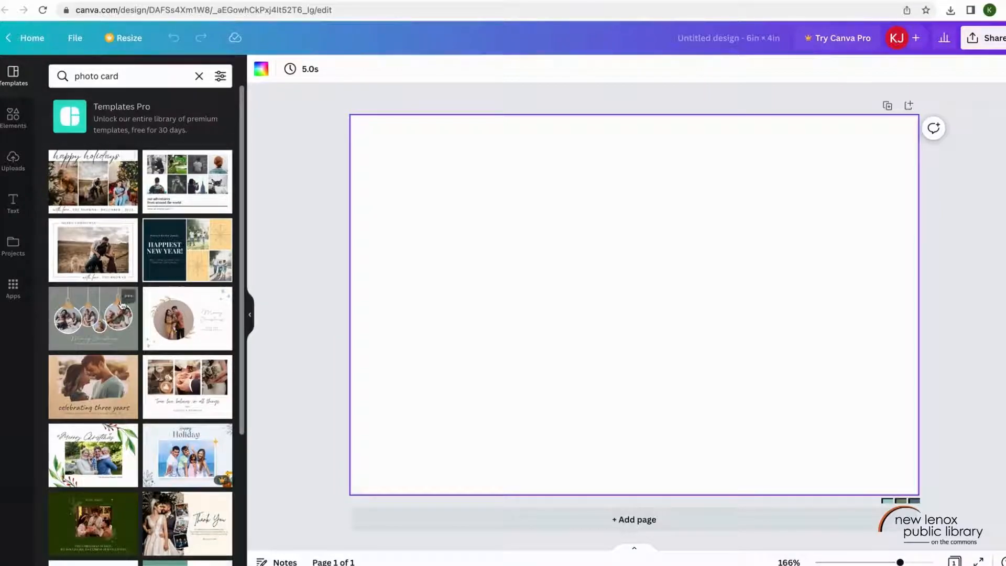
scroll(120, 304, "down", 5)
scroll(121, 305, "down", 3)
scroll(121, 305, "down", 3)
scroll(121, 305, "up", 5)
scroll(122, 304, "up", 5)
- Narrow the template results to Holiday Photo Cards (Landscape)
left_click(145, 84)
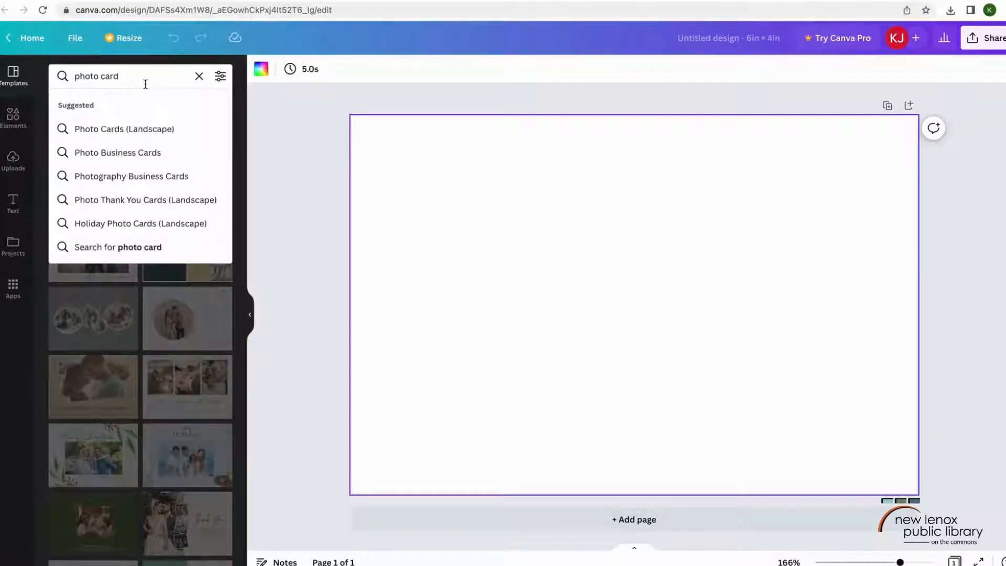
type("holida")
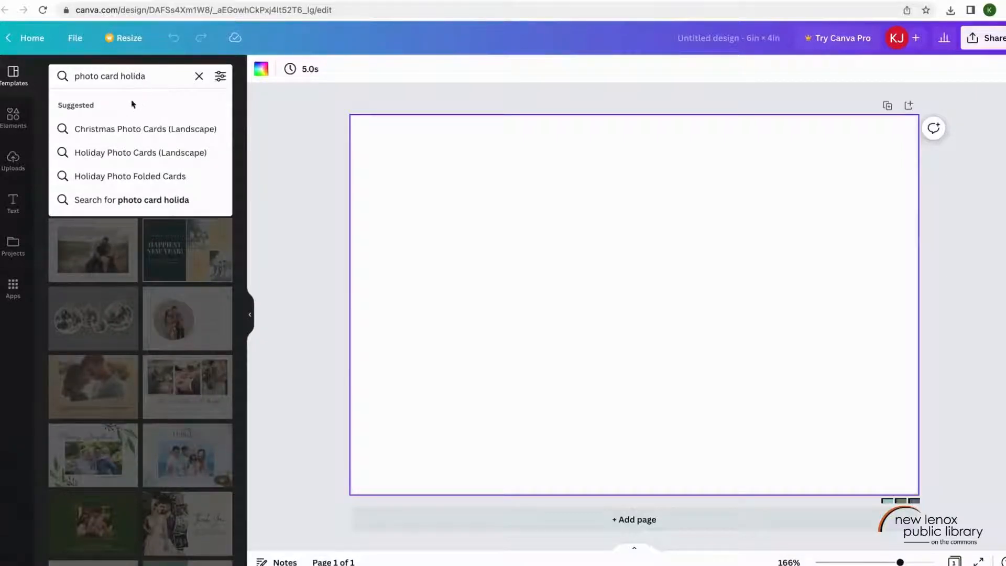
left_click(89, 152)
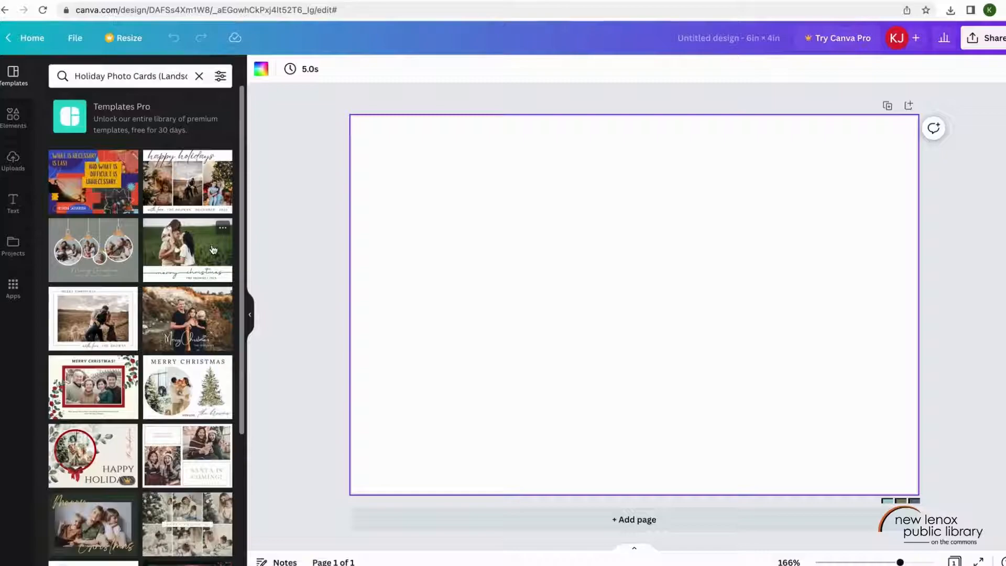
- Apply the 2022 Happy New Year photo-number template to the card and show Uploads
scroll(195, 260, "down", 5)
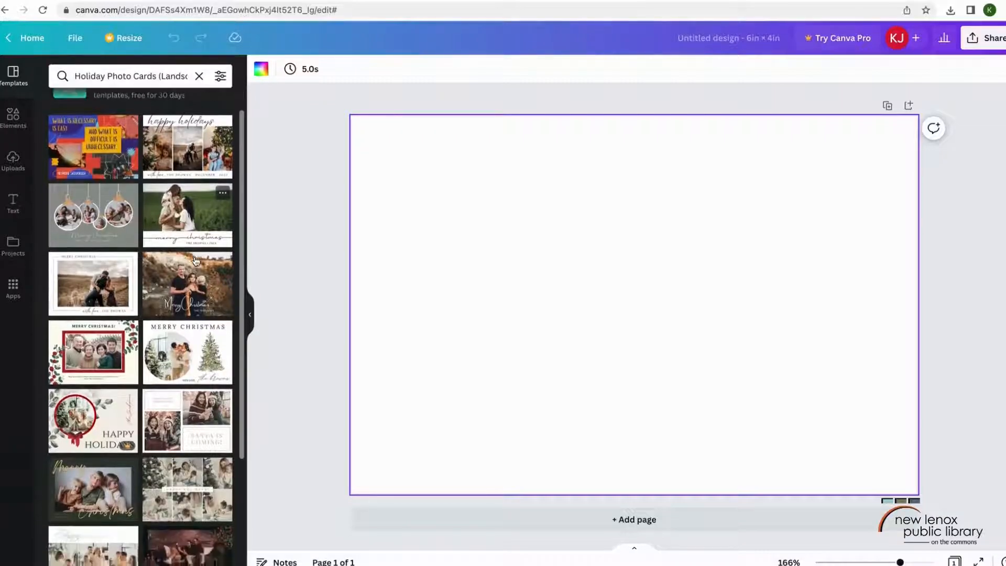
scroll(194, 261, "down", 2)
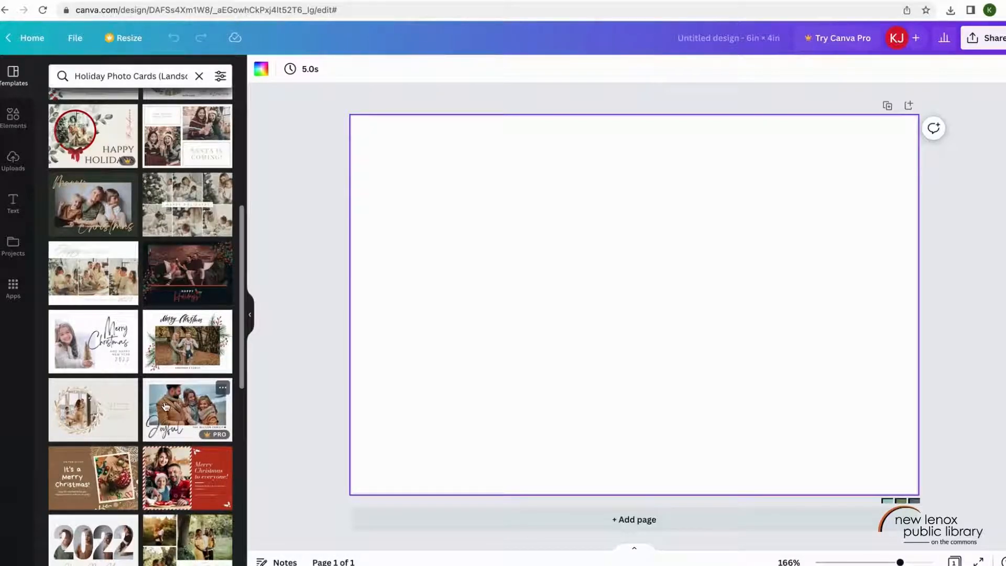
scroll(165, 406, "down", 5)
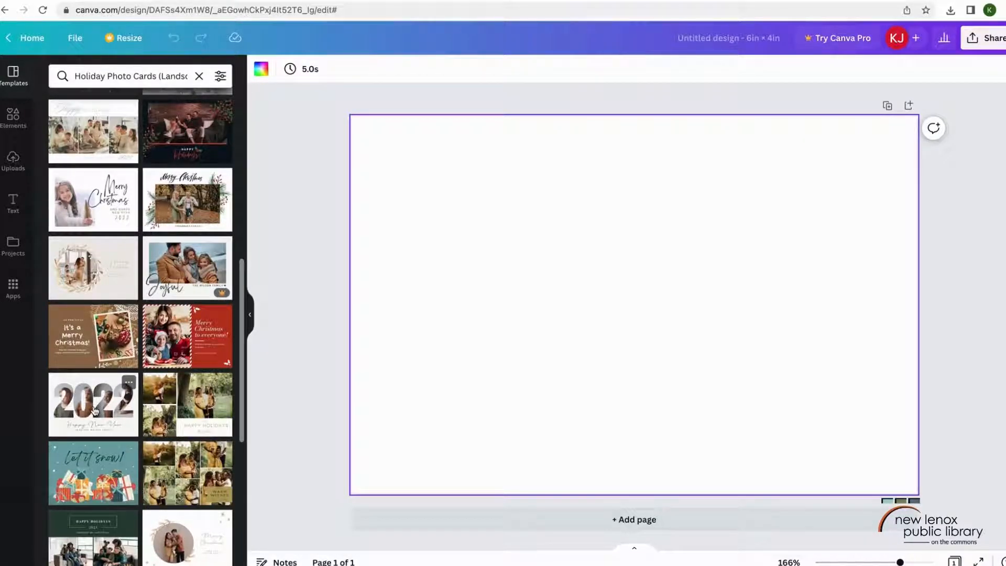
left_click(94, 410)
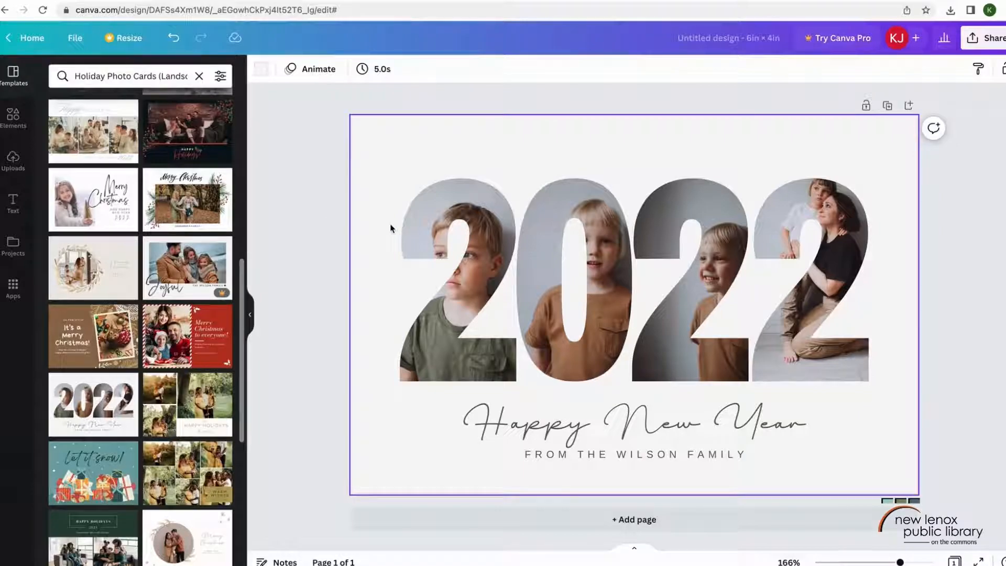
left_click(21, 174)
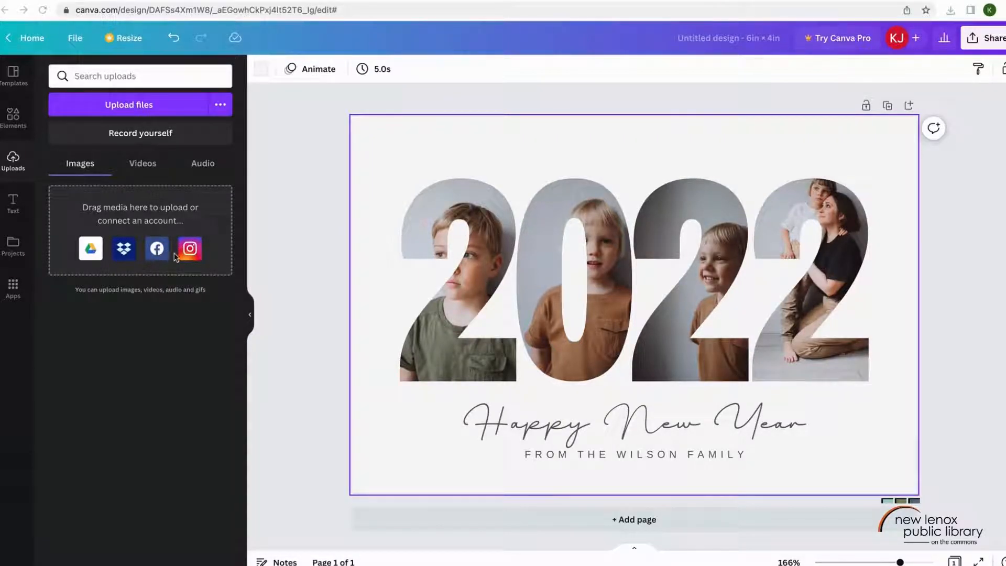
- Open the computer's file chooser from the Uploads panel's Upload files button
left_click(121, 106)
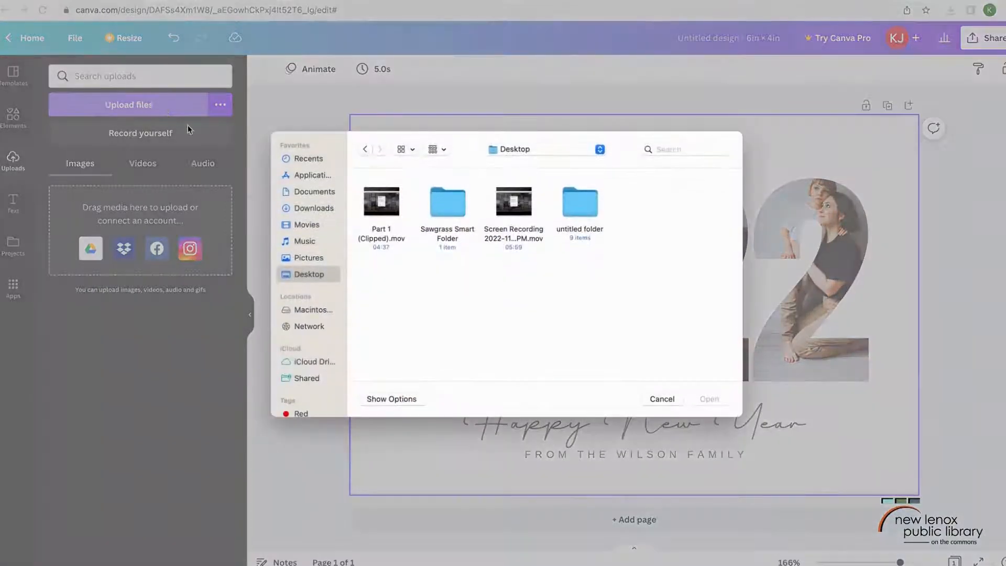
- Upload all five photos from the Downloads folder
left_click(304, 208)
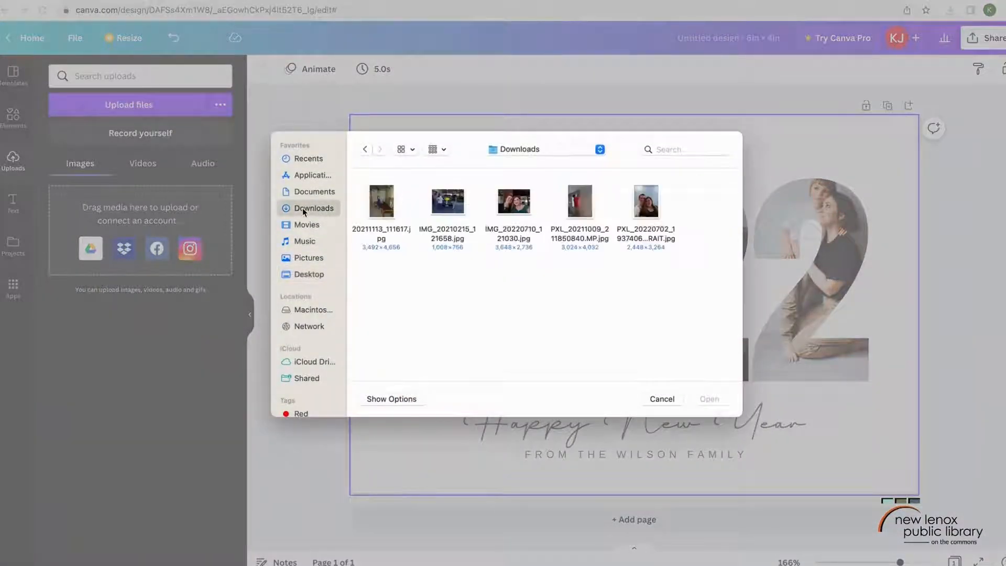
left_click(396, 209)
left_click(634, 219, "super")
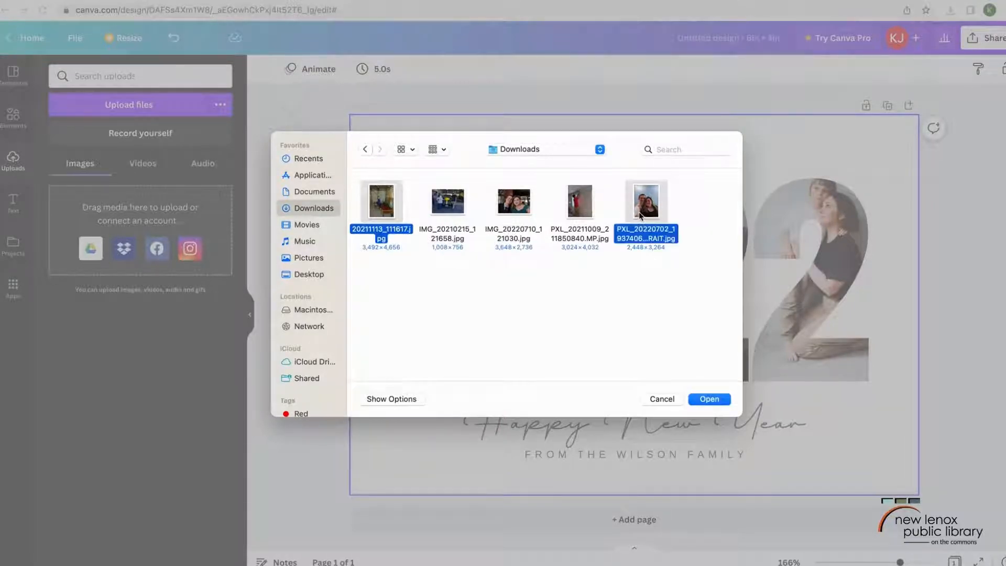
left_click(592, 214, "super")
left_click(502, 210, "super")
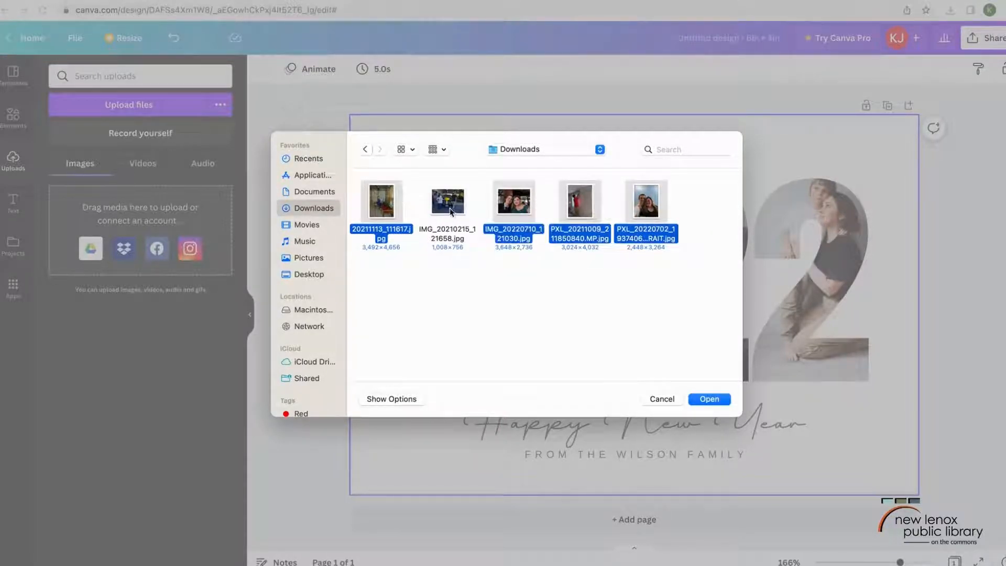
left_click(448, 207, "super")
left_click(708, 399)
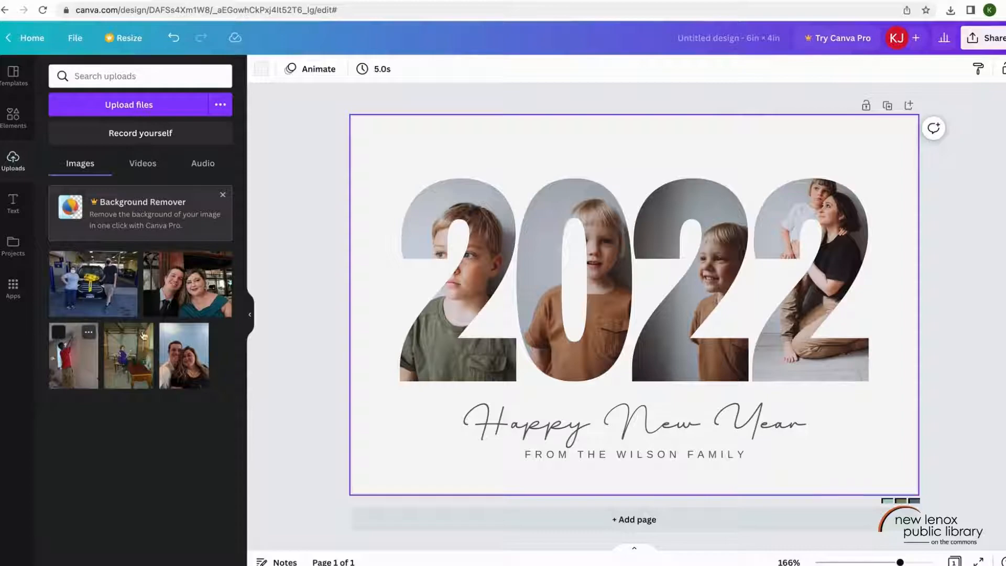
- Drag the uploaded couple selfie into the first '2' of the year number
left_click_drag(183, 356, 443, 308)
- Fill the '0' with the room photo, second '2' with the car, last '2' with the red-shirt photo
left_click_drag(104, 360, 576, 294)
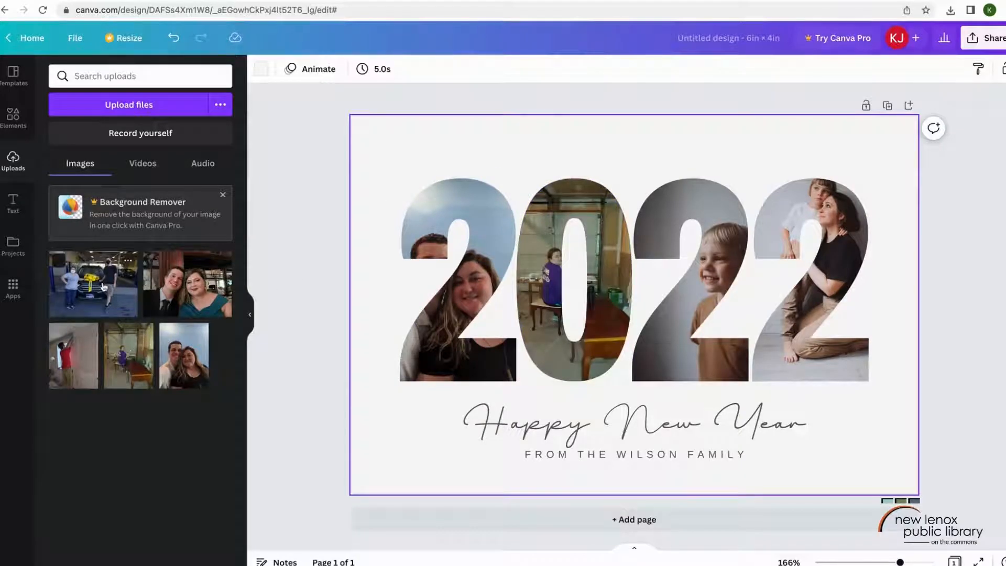
left_click_drag(102, 286, 713, 252)
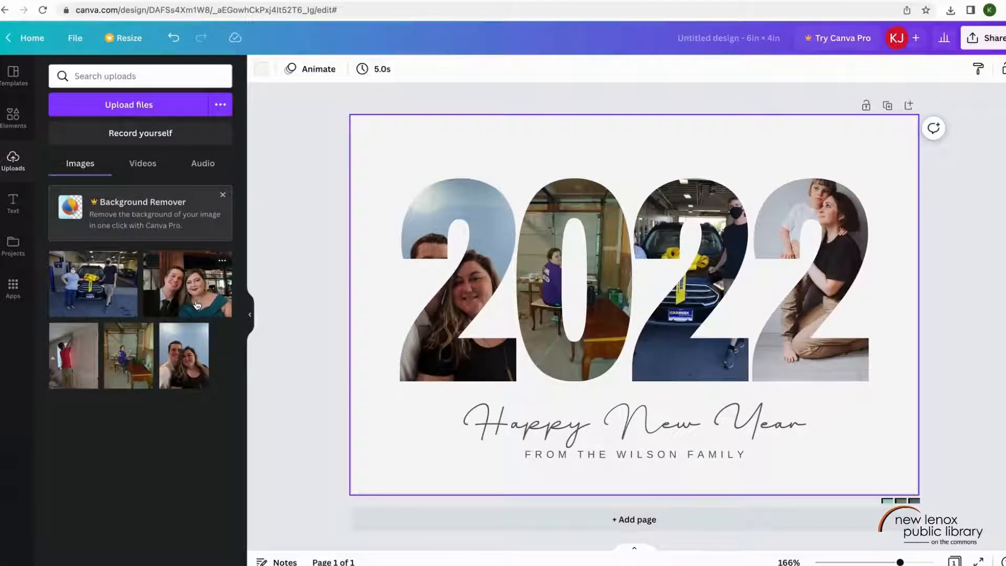
left_click_drag(74, 351, 817, 325)
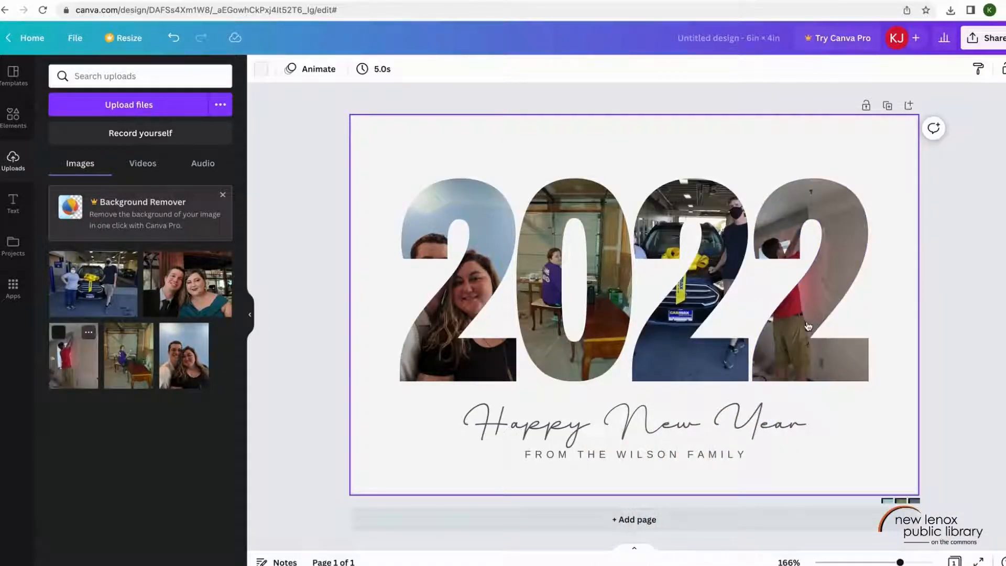
- Shift the couple selfie slightly right within the first '2'
double_click(447, 352)
mouse_move(446, 352)
left_mouse_down()
mouse_move(483, 359)
mouse_move(445, 355)
mouse_move(475, 354)
mouse_move(455, 355)
left_mouse_up()
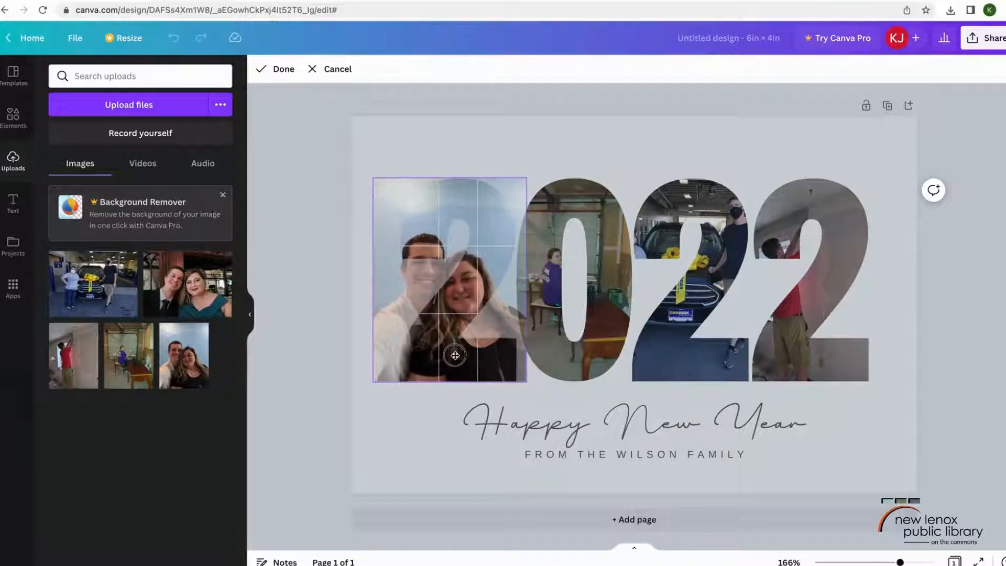
left_click(355, 377)
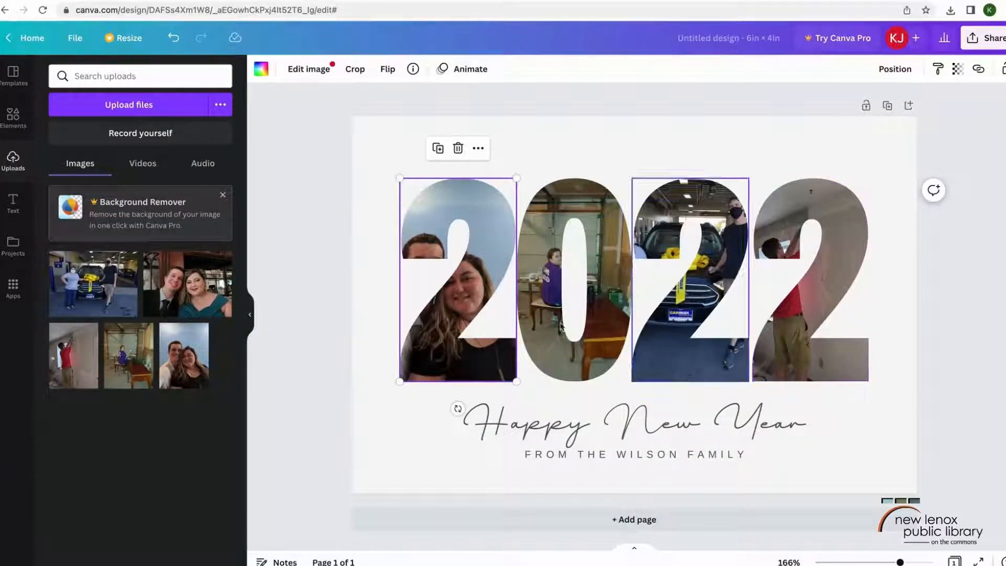
- Search the Elements Frames library for '3' to list number-3 photo frames
left_click(10, 127)
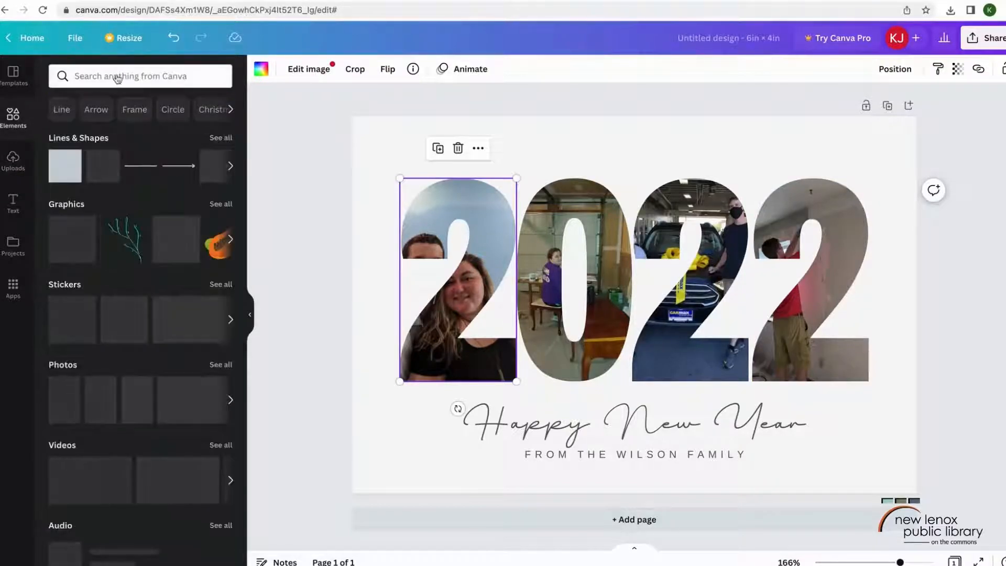
left_click(124, 76)
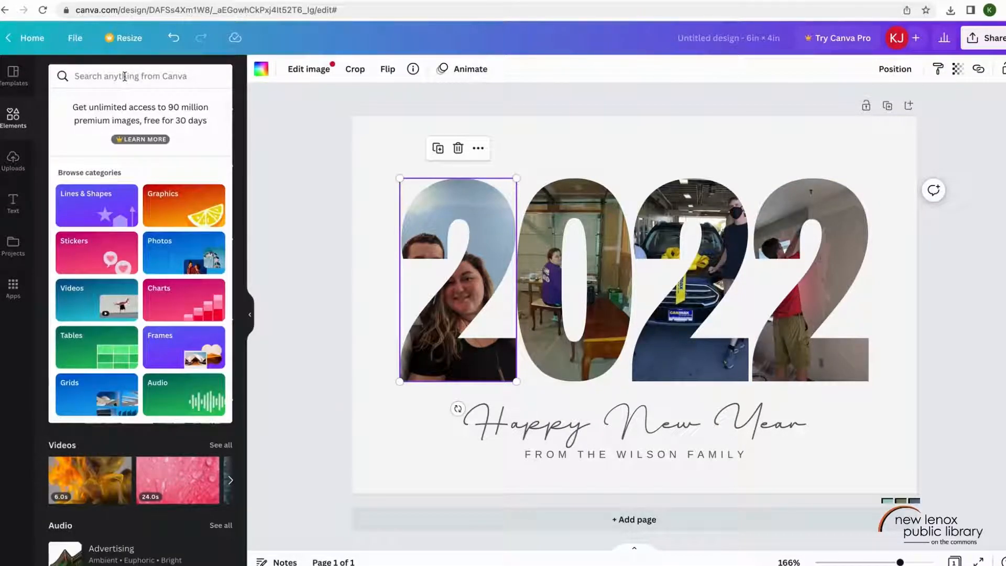
type("fra")
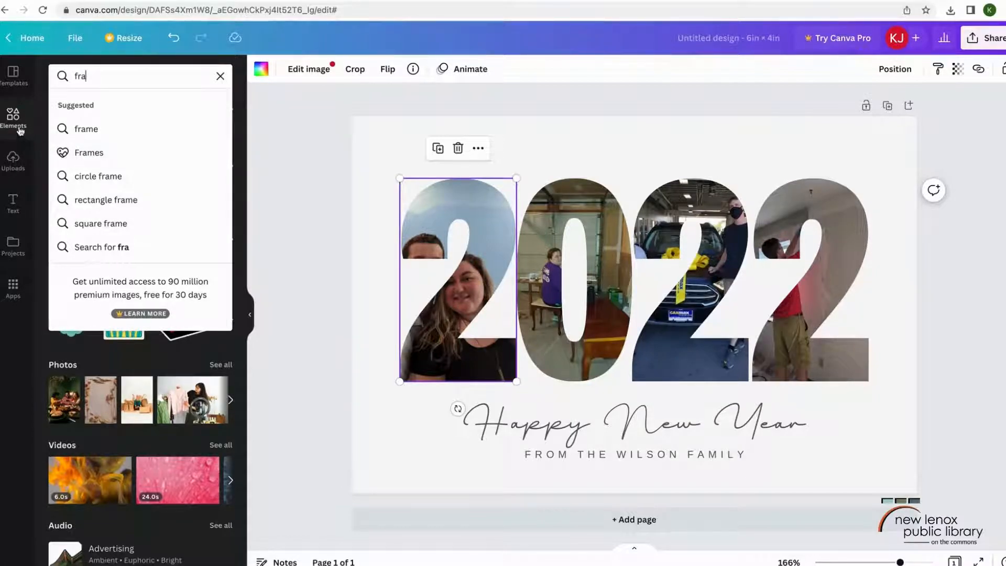
left_click(65, 154)
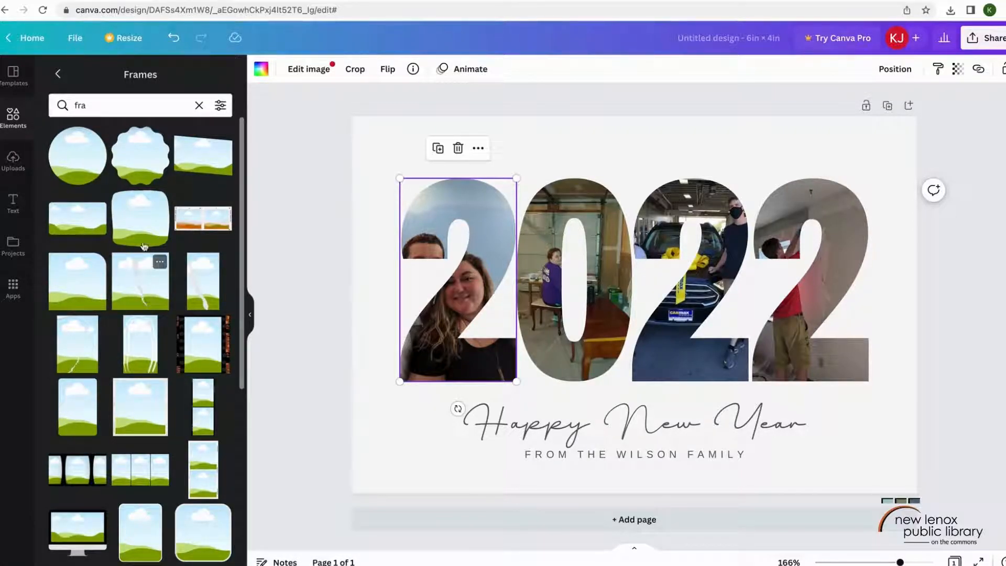
left_click(102, 108)
key("BackSpace")
key("BackSpace")
key("BackSpace")
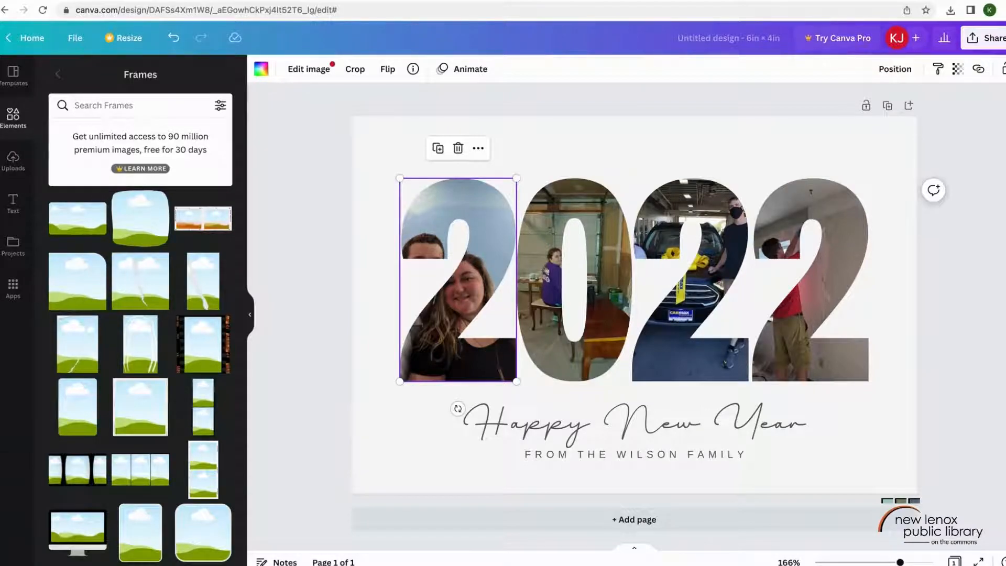
type("3")
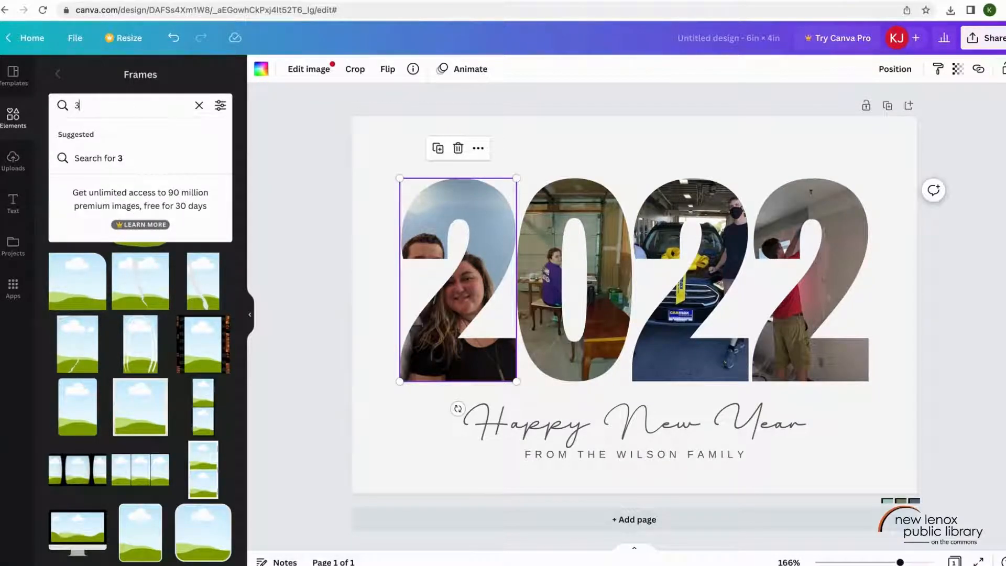
key("Return")
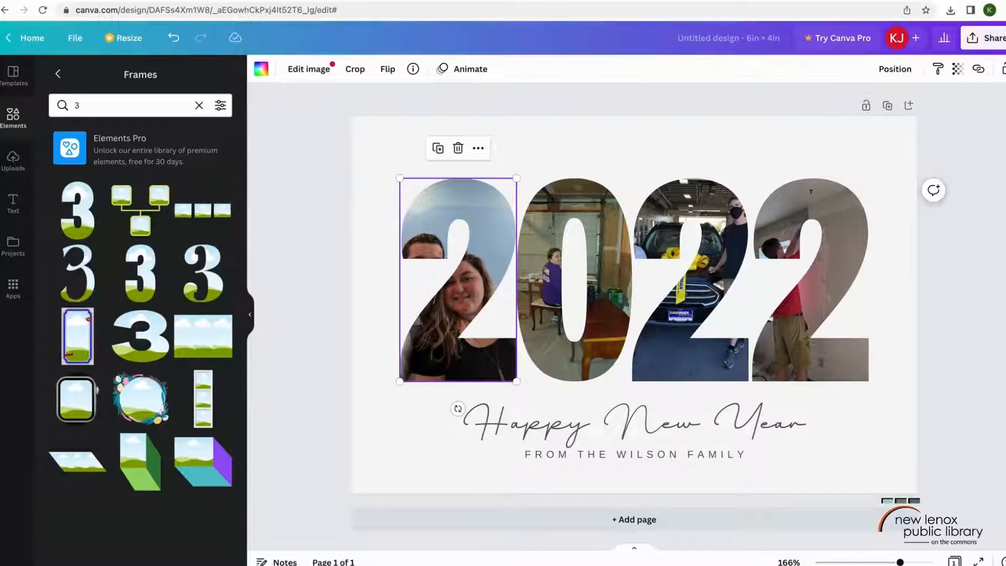
- Add a 3-shaped frame, size it over the last 2, and send it backward
left_click(83, 226)
left_click_drag(647, 240, 715, 295)
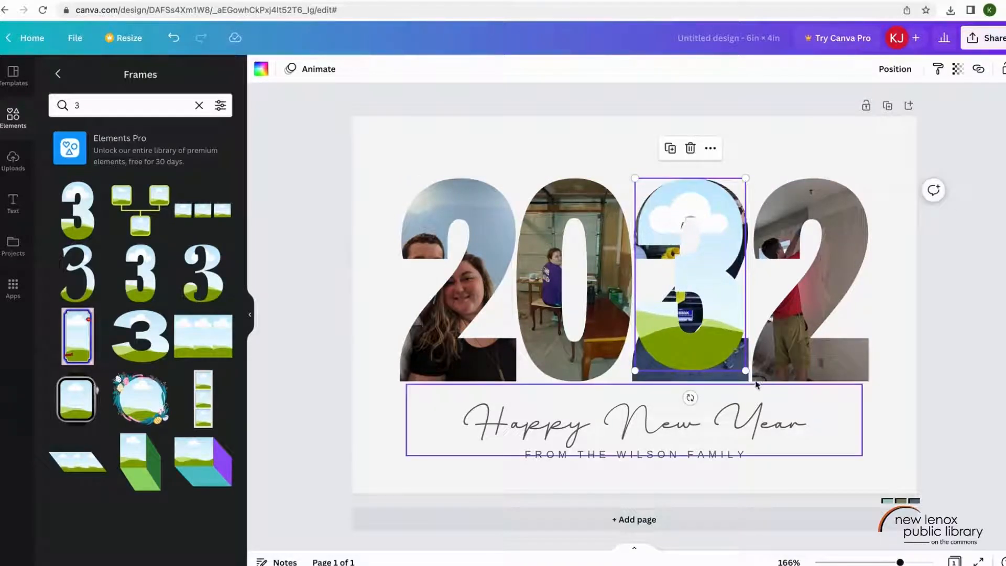
left_click_drag(746, 372, 839, 360)
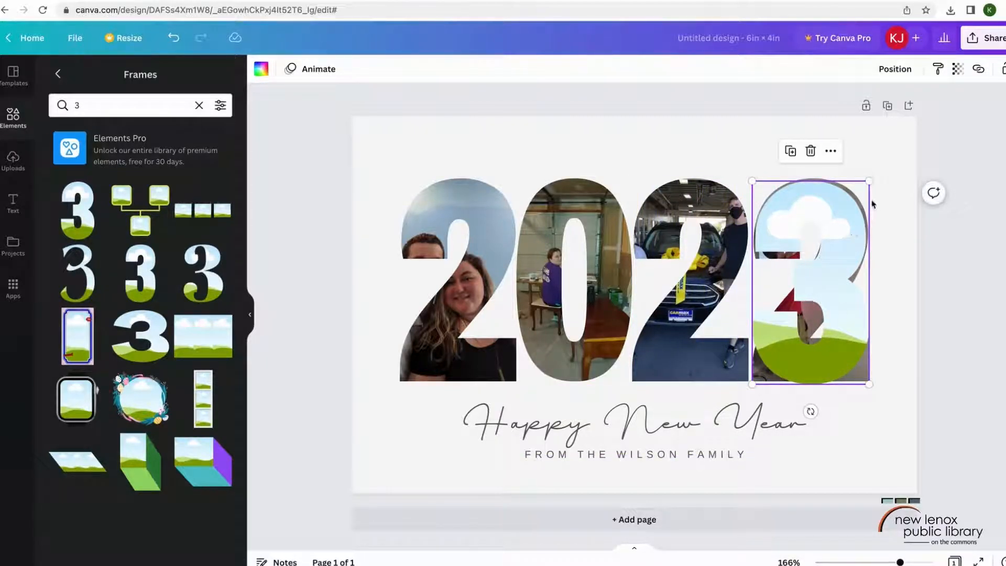
left_click_drag(869, 182, 870, 179)
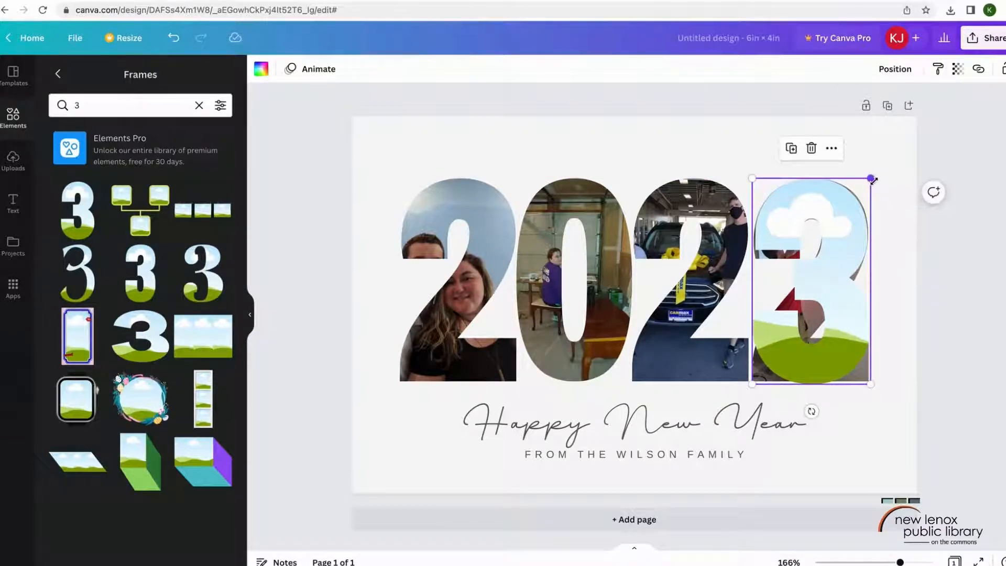
left_click(890, 74)
left_click(847, 107)
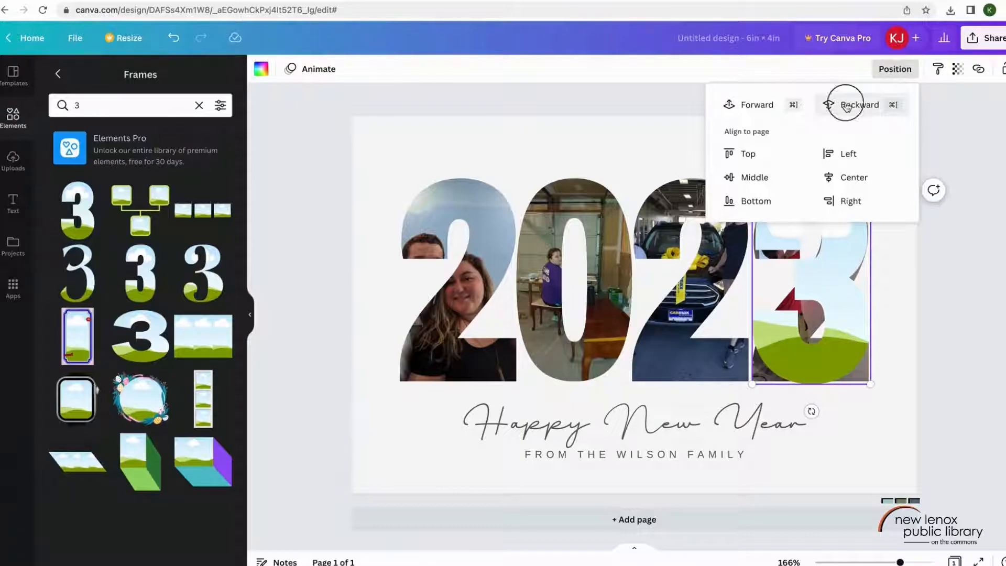
left_click(894, 404)
- Delete the last 2 frame and its photo so the number reads 2023
left_click(798, 365)
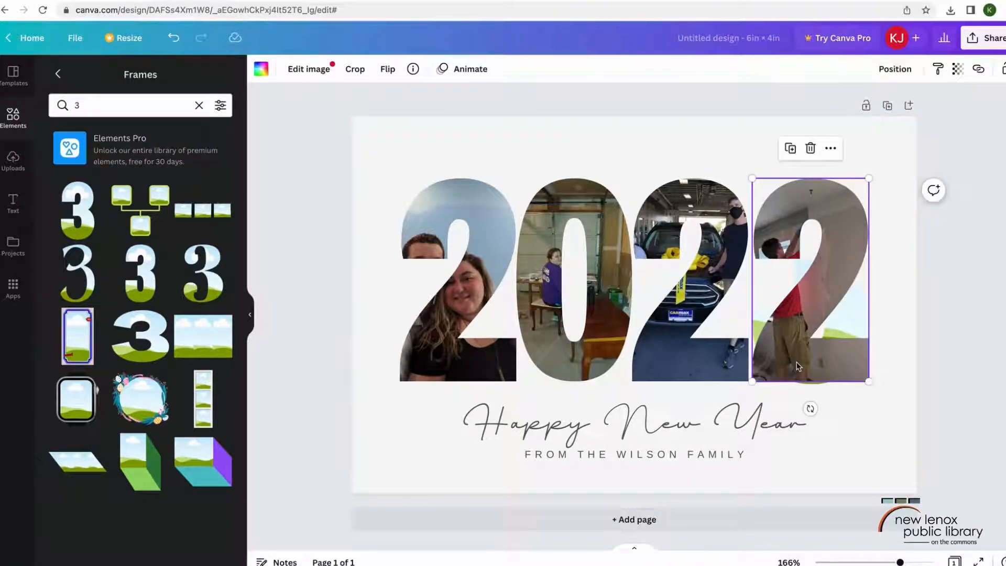
key("Delete")
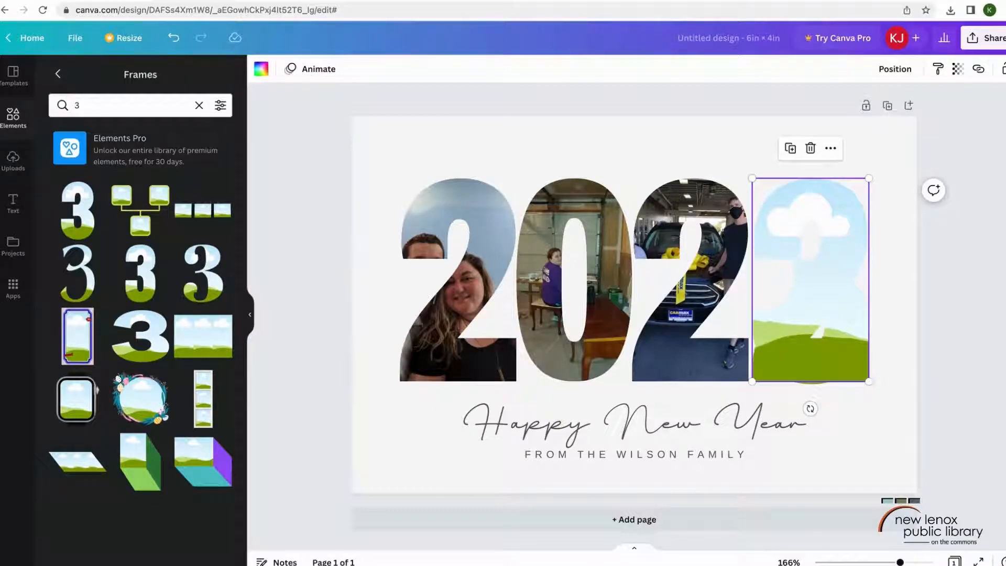
key("Delete")
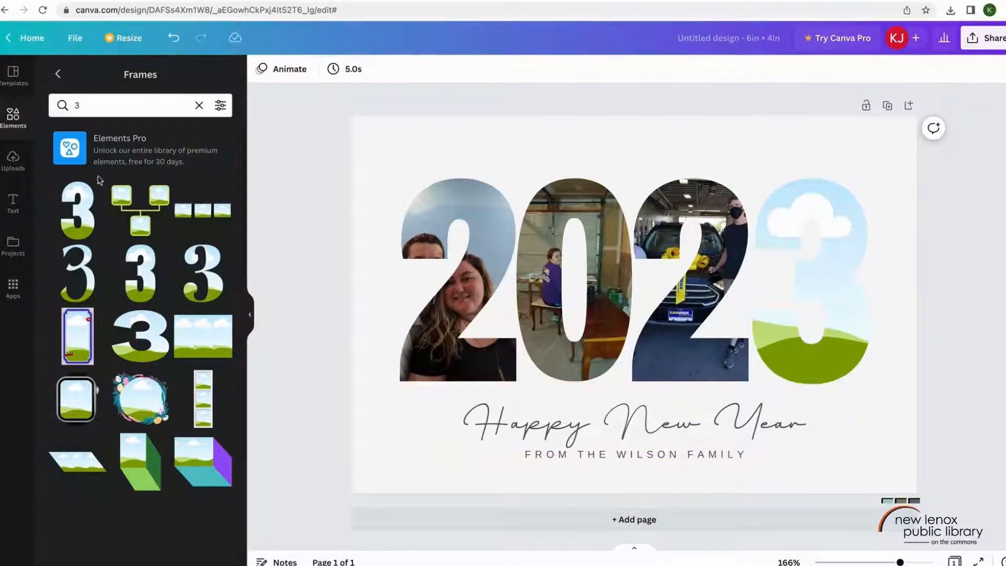
left_click(11, 166)
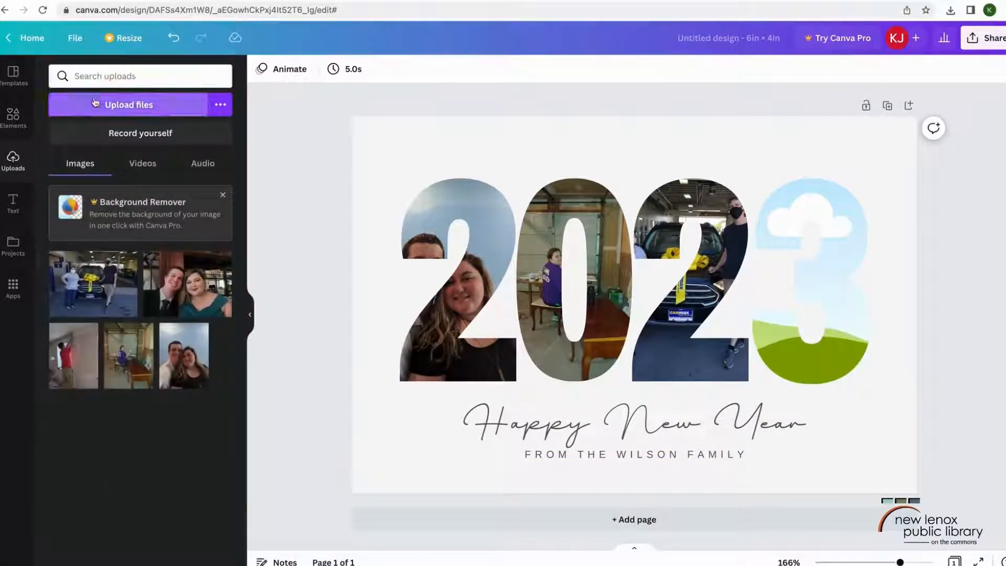
- Search the main elements library for 'buying a house'
left_click(137, 79)
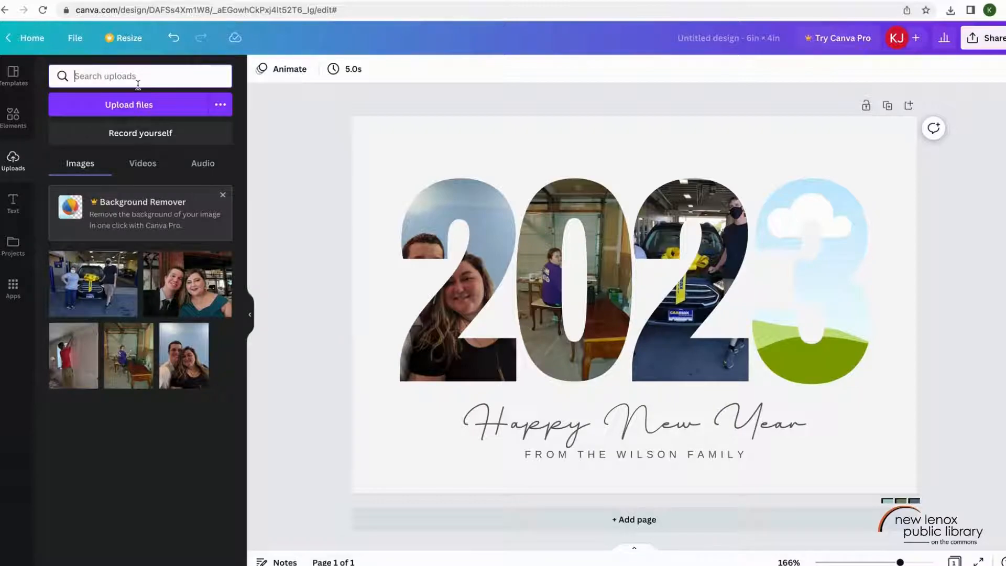
left_click(21, 122)
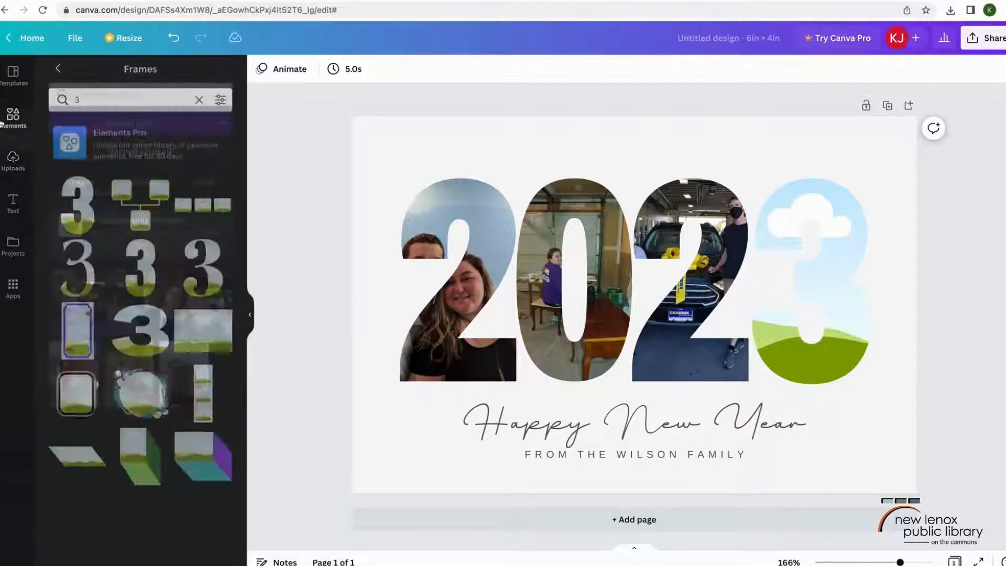
left_click(59, 74)
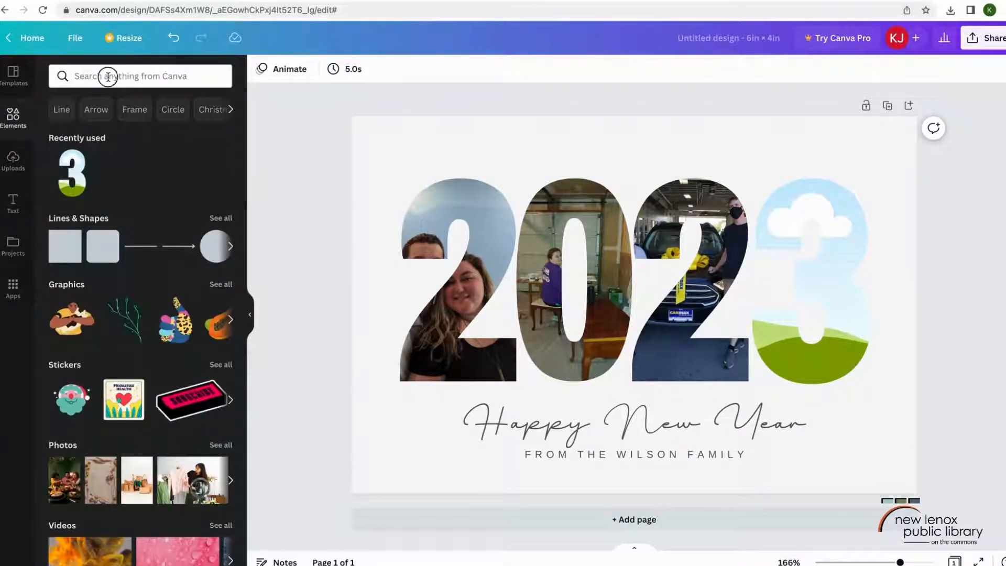
left_click(108, 77)
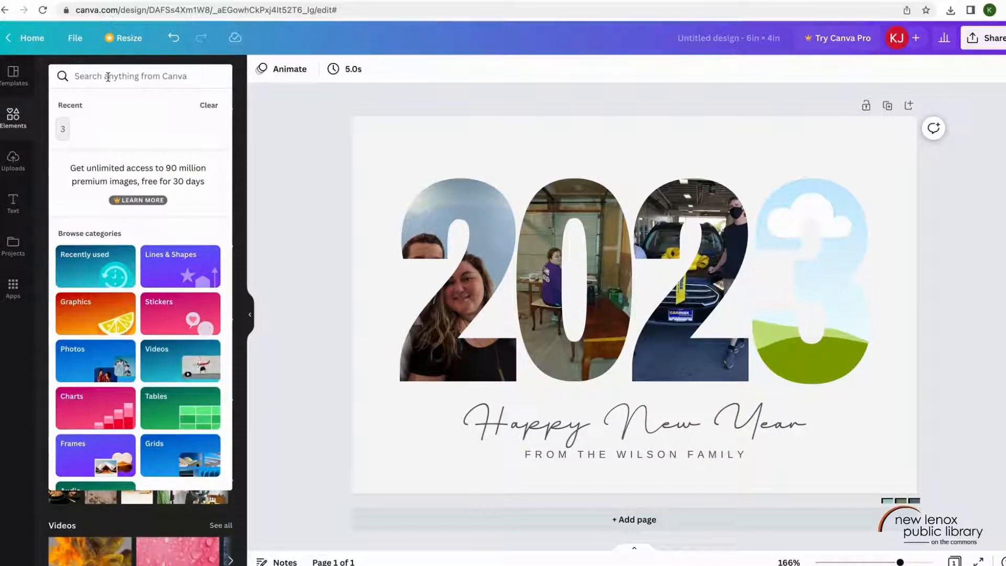
type("bou")
key("BackSpace")
key("BackSpace")
type("uying")
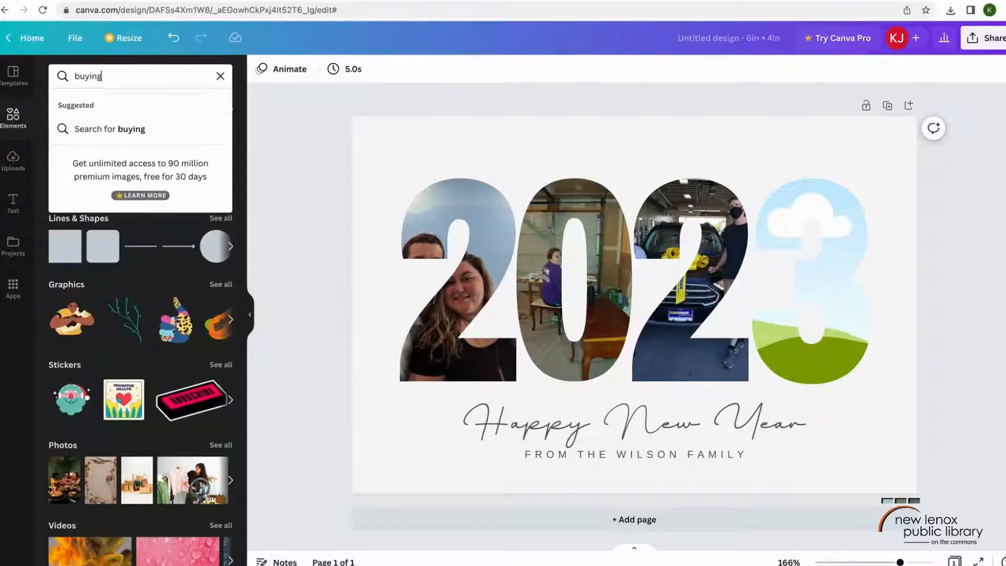
type(" a house'")
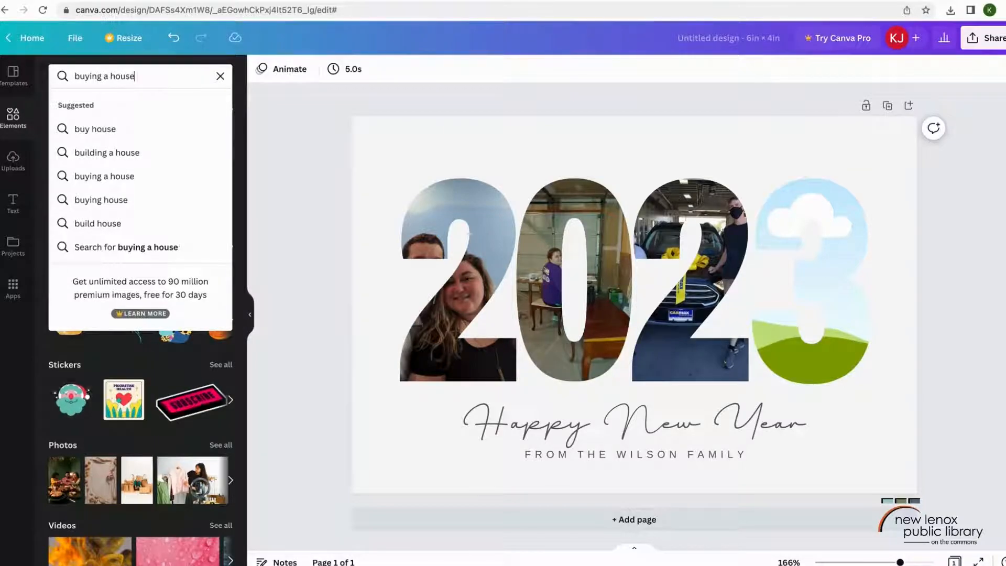
key("BackSpace")
key("Return")
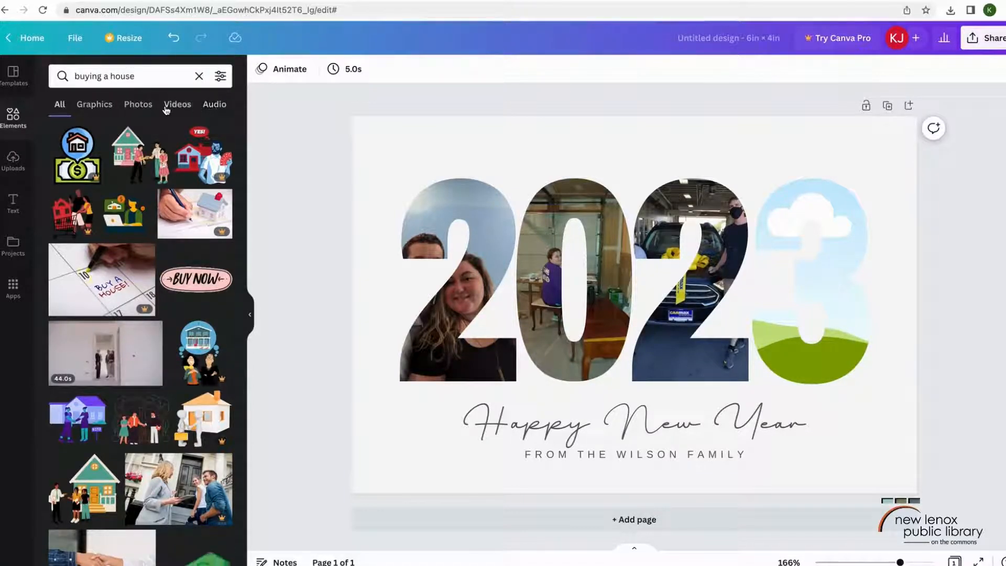
- Fill the first 2 with the model-house photo from the Photos results
left_click(137, 108)
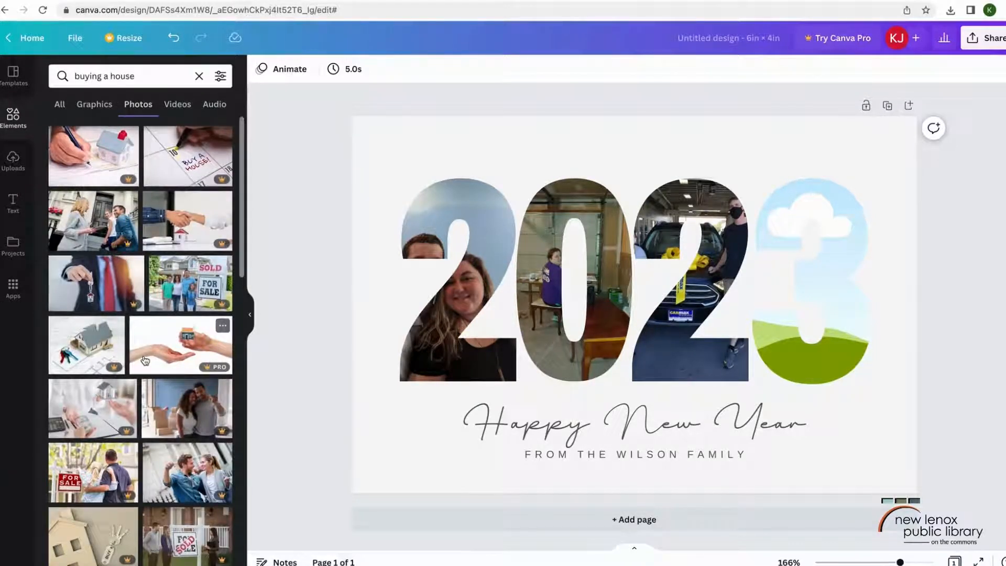
scroll(145, 360, "down", 2)
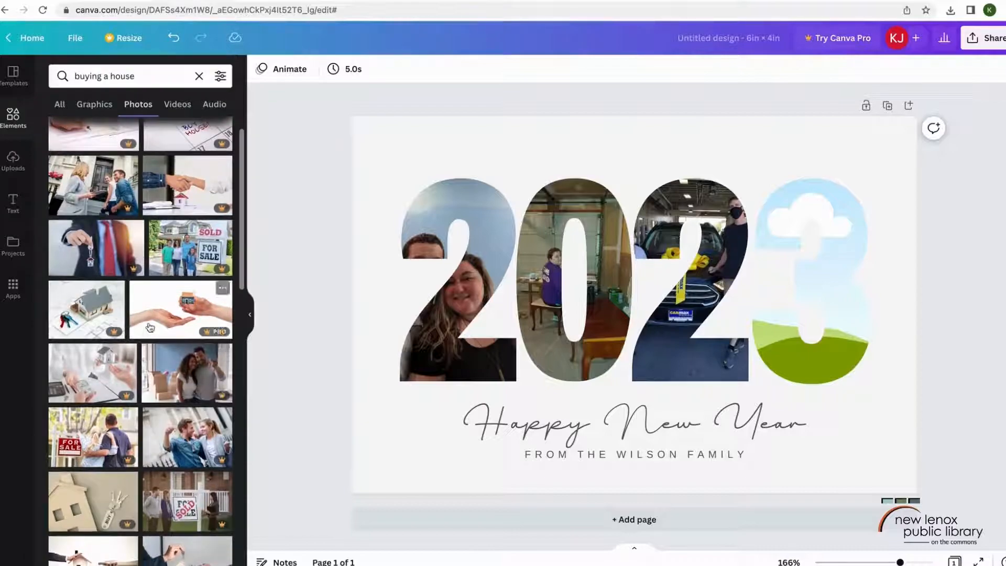
scroll(150, 327, "down", 2)
scroll(150, 327, "down", 5)
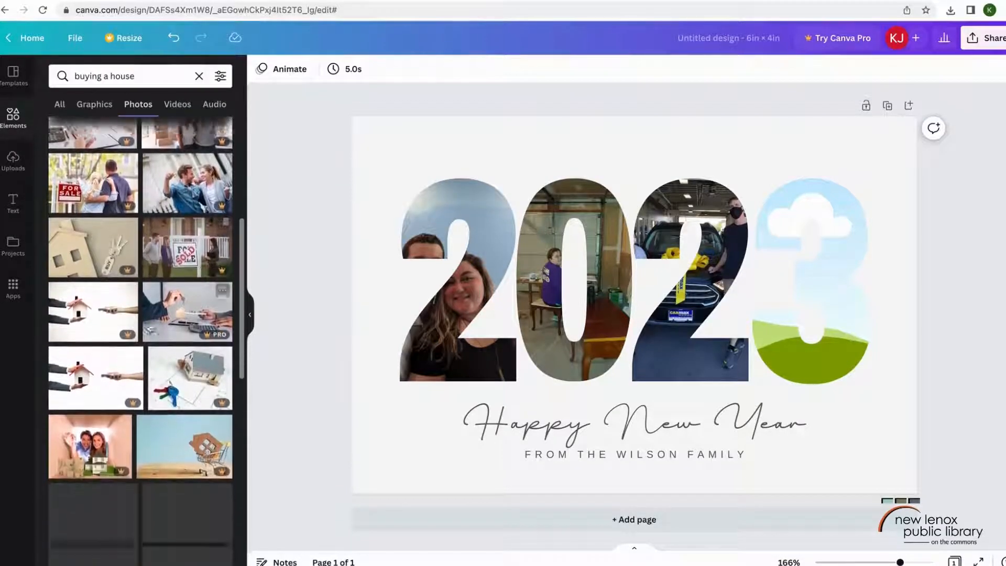
scroll(150, 327, "down", 4)
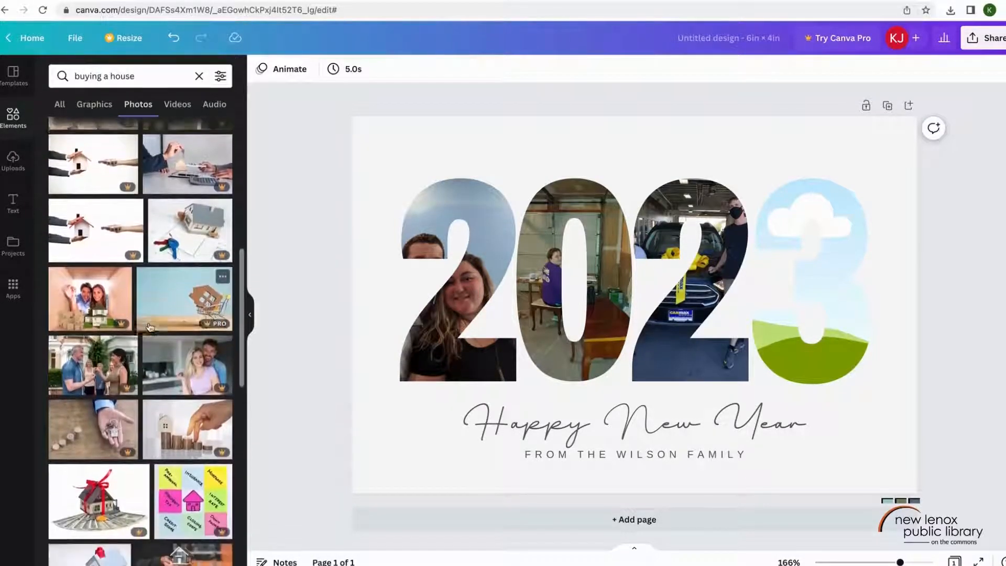
scroll(149, 327, "down", 3)
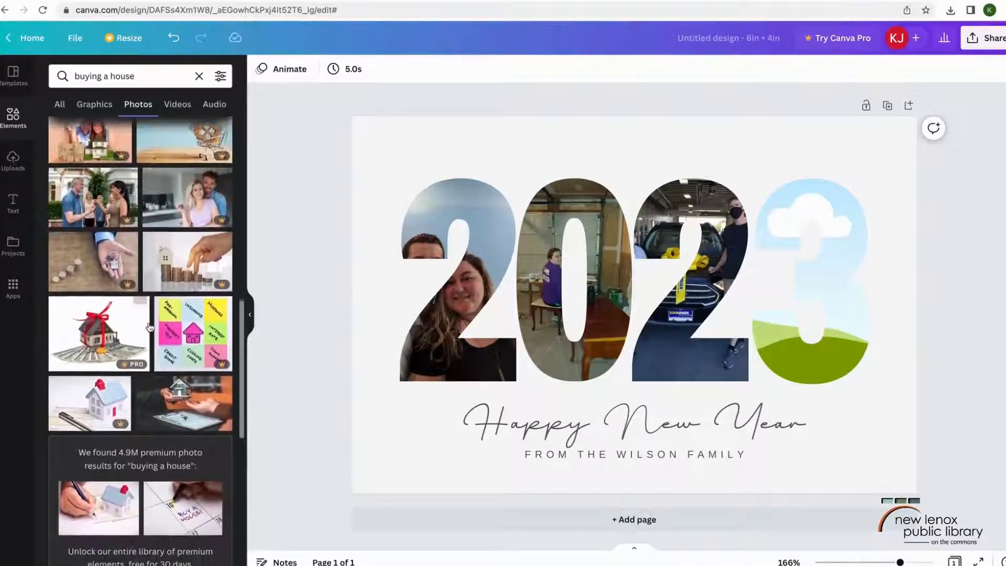
scroll(151, 320, "down", 1)
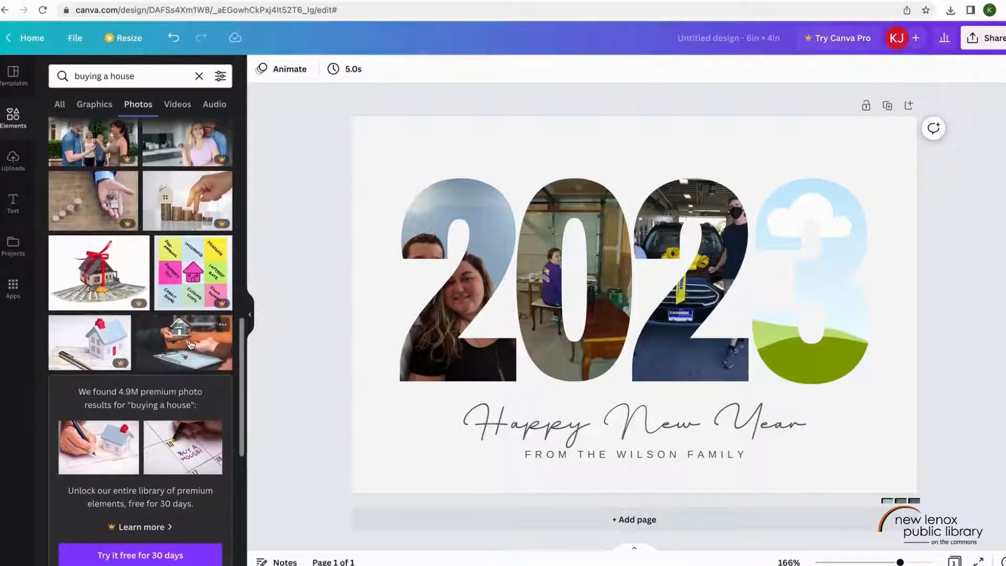
left_click_drag(188, 346, 449, 288)
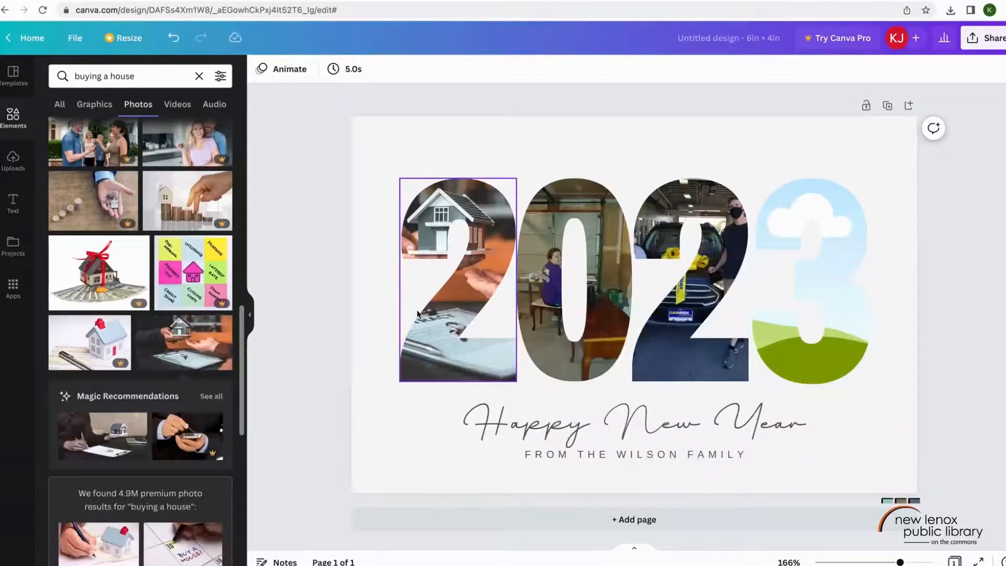
scroll(95, 381, "down", 5)
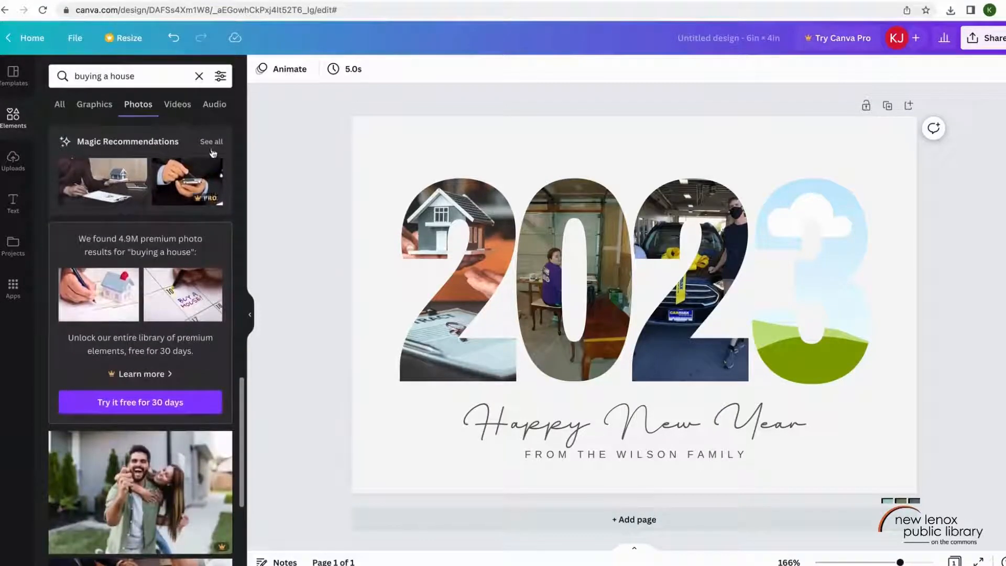
left_click(162, 79)
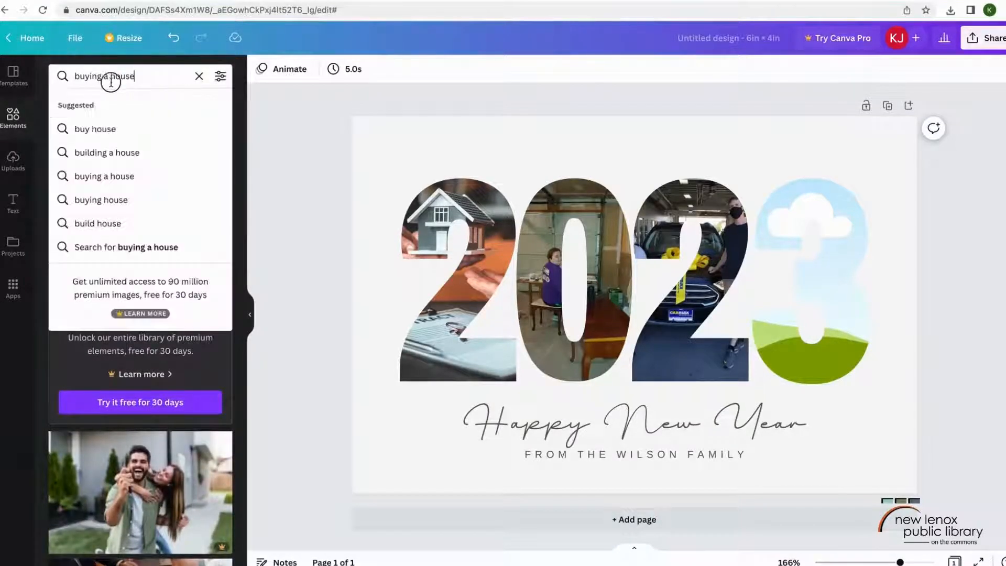
- Replace the search with 'celebrate' and show only photo results
left_click(199, 76)
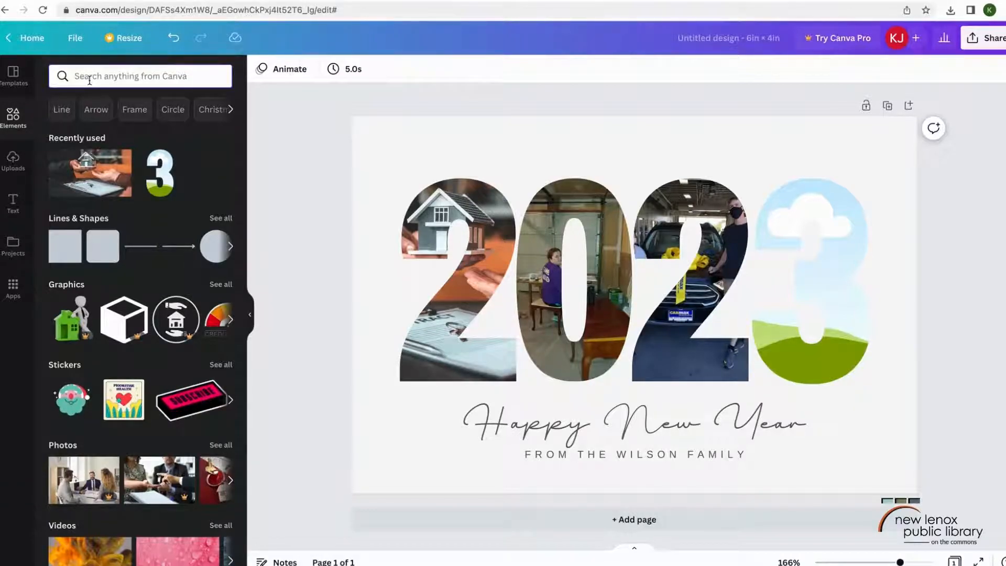
type("ce")
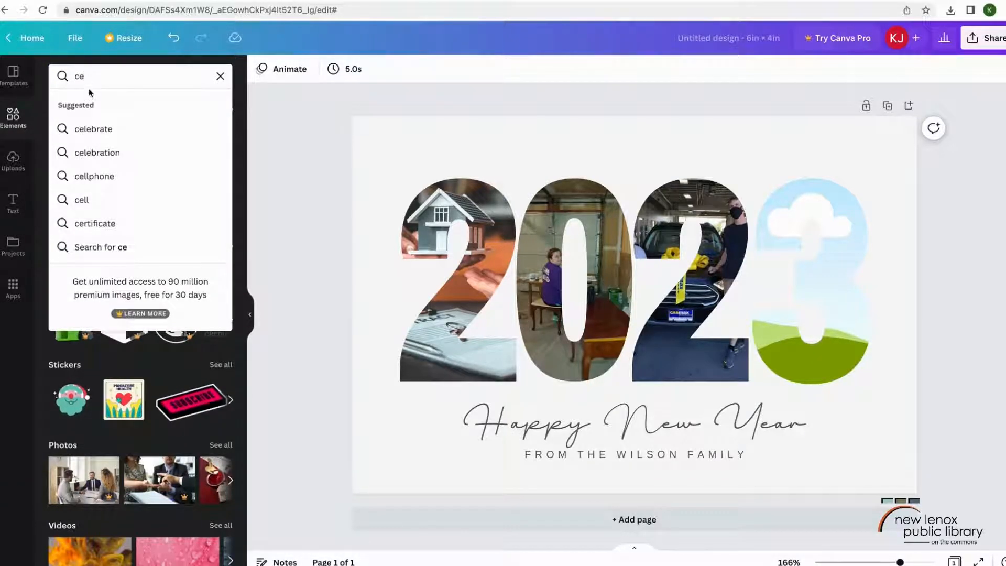
left_click(83, 128)
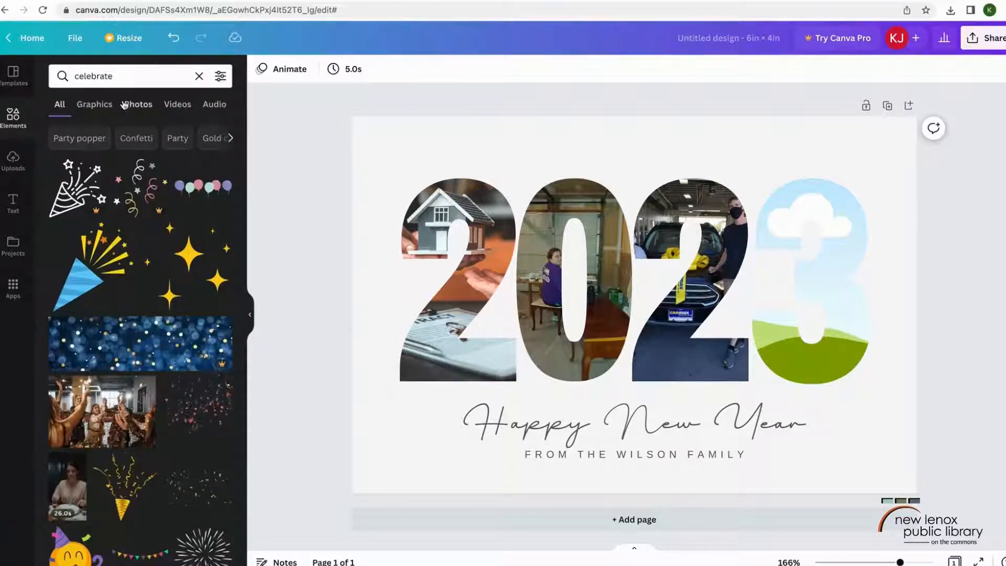
left_click(137, 104)
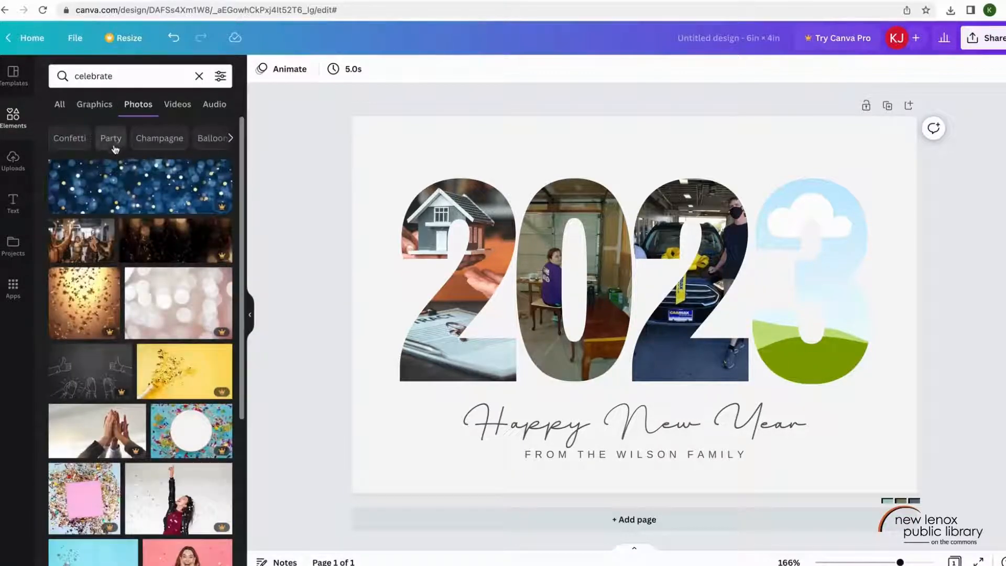
- Fill the 2, 0, 2 and 3 with blue, pale, blue and pink bokeh photos
left_click_drag(105, 174, 453, 257)
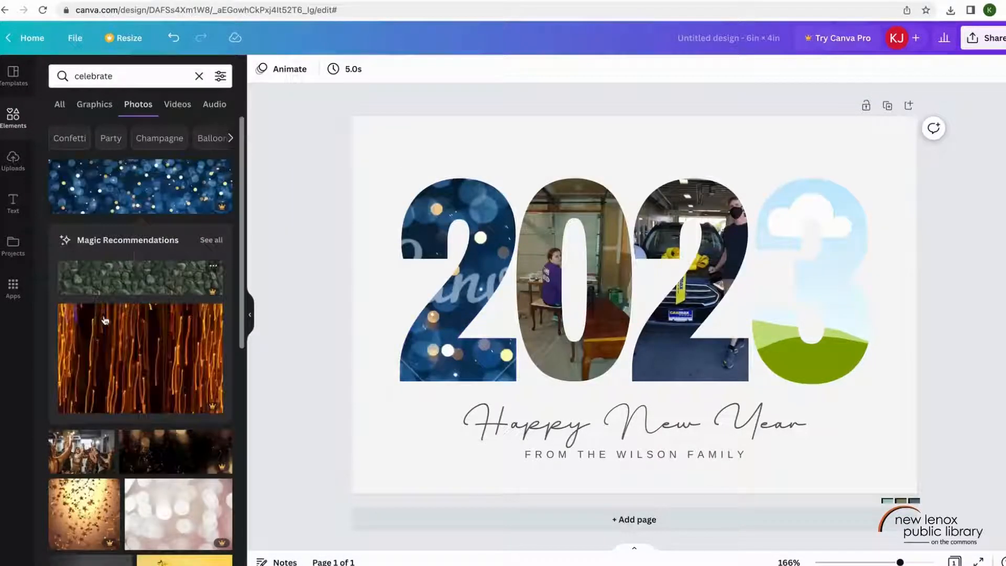
left_click_drag(223, 487, 532, 303)
left_click_drag(100, 409, 670, 335)
left_click_drag(181, 419, 780, 312)
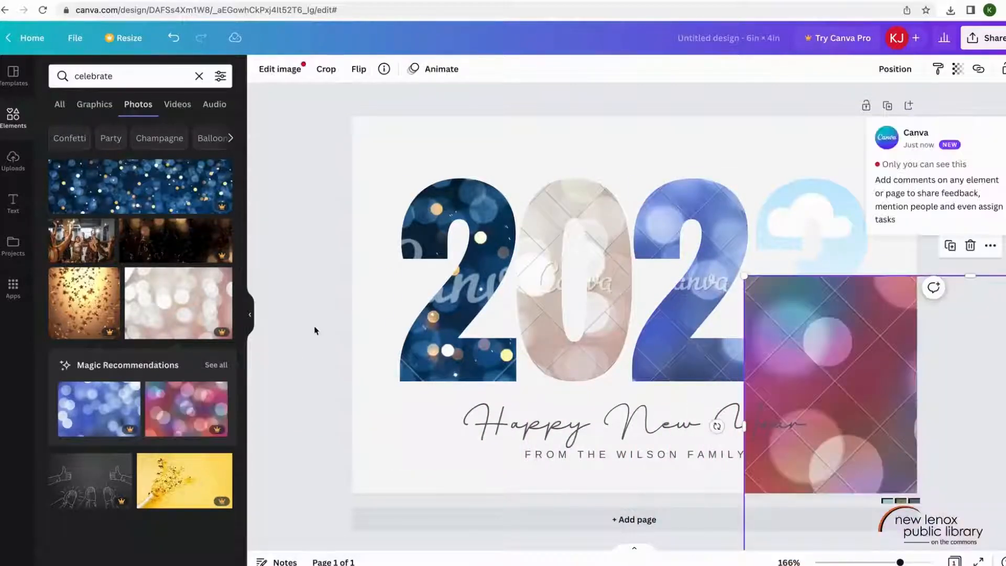
left_click_drag(777, 370, 809, 287)
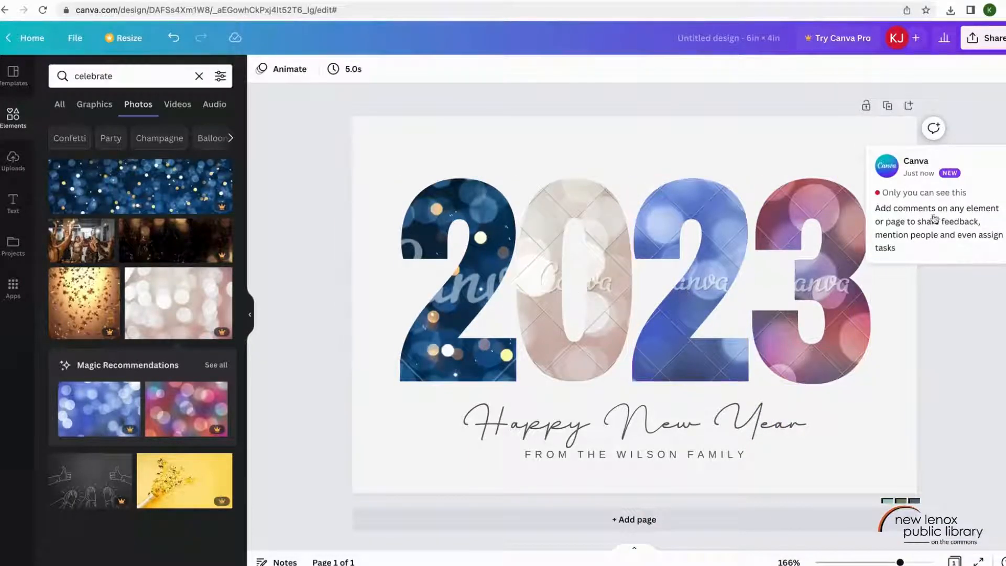
left_click(983, 160)
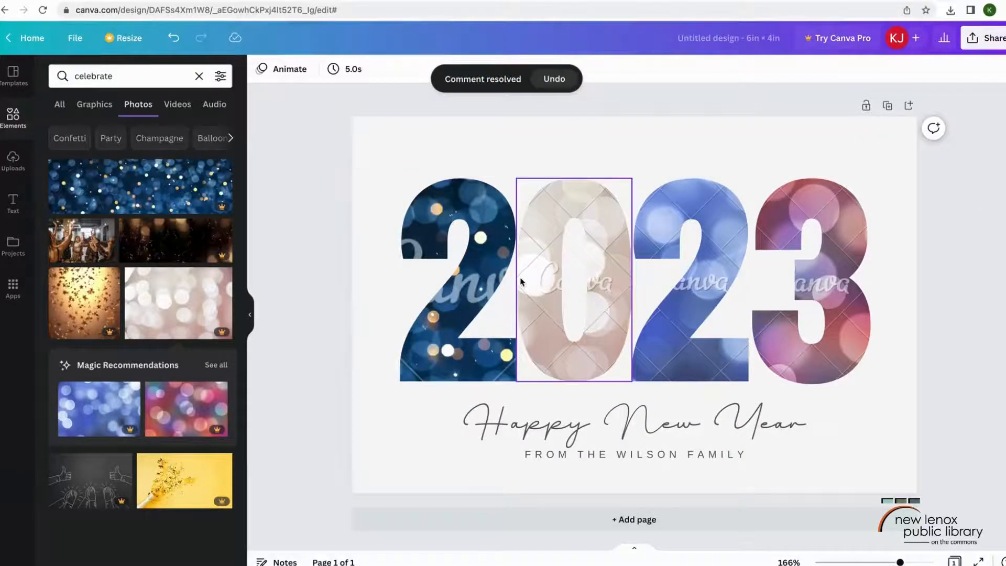
left_click(991, 39)
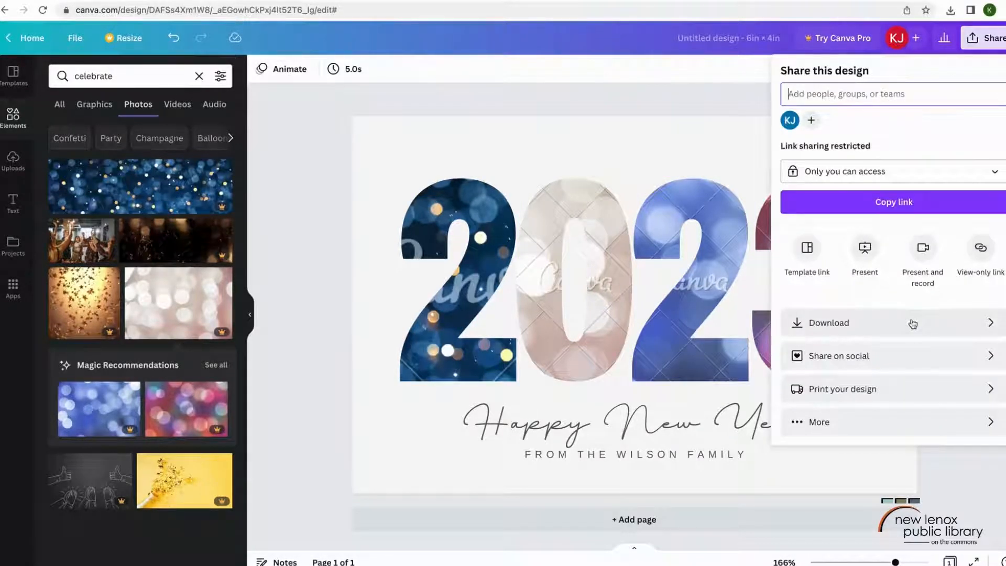
left_click(876, 322)
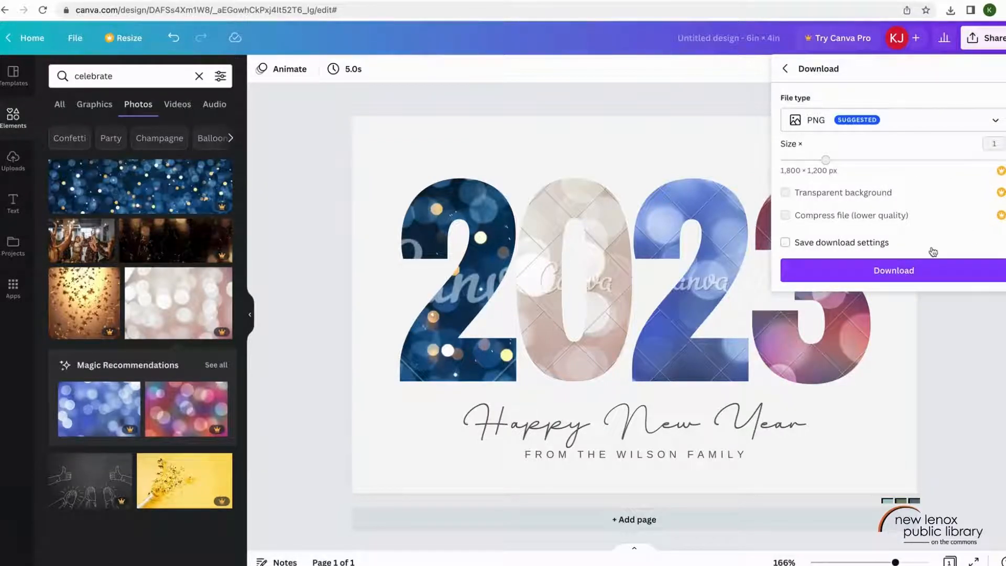
left_click(863, 130)
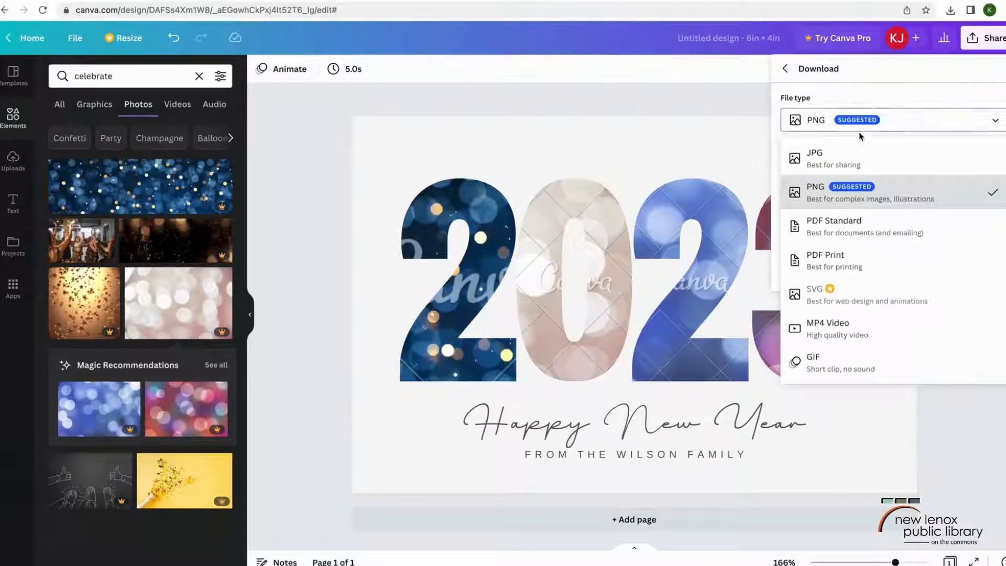
left_click(862, 130)
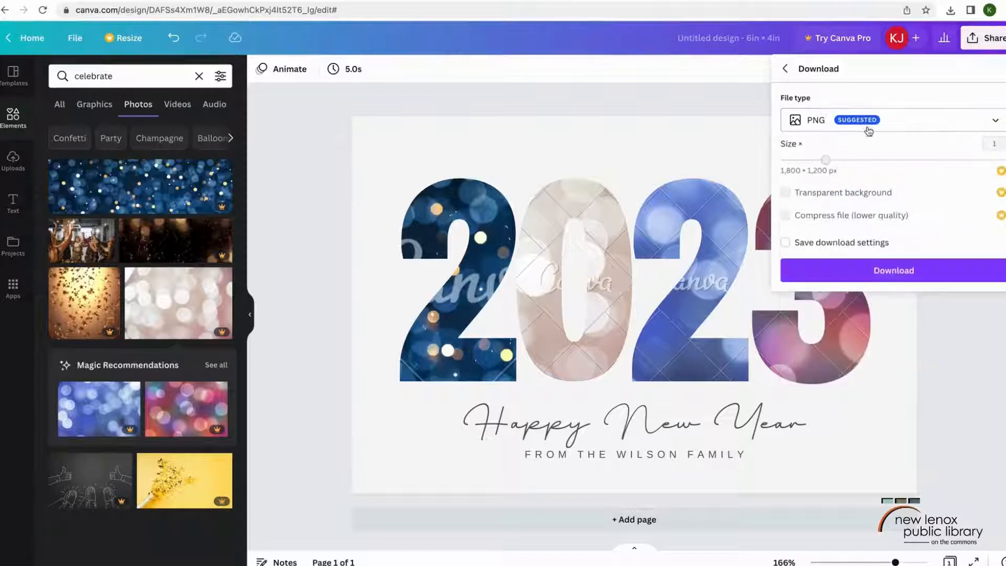
left_click(887, 269)
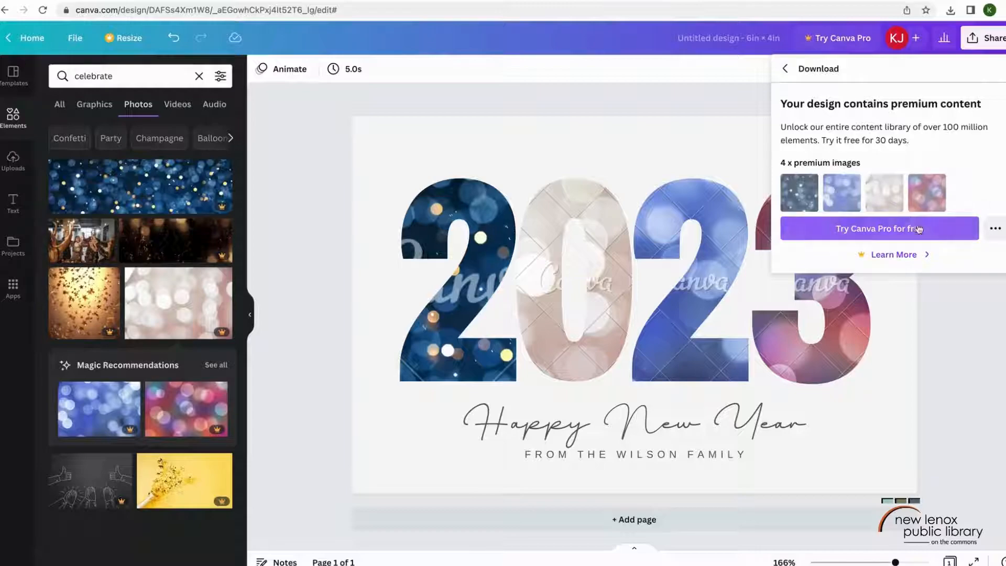
left_click(785, 68)
left_click(739, 94)
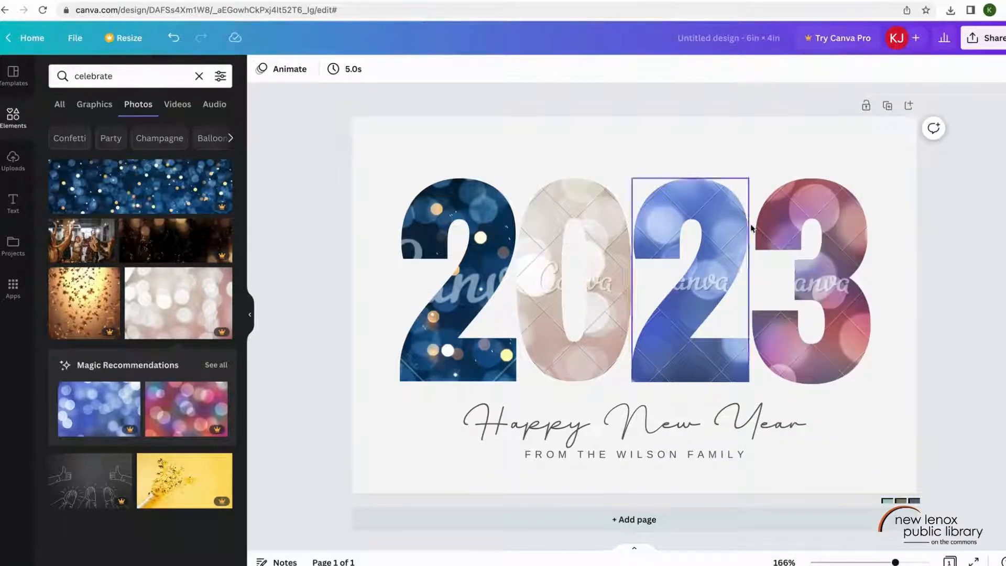
double_click(746, 424)
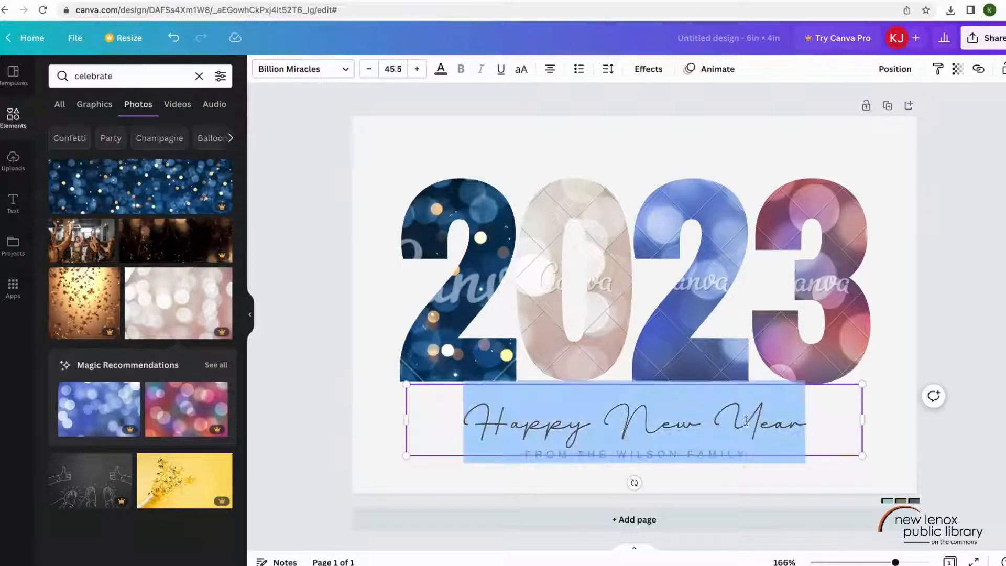
left_click(901, 458)
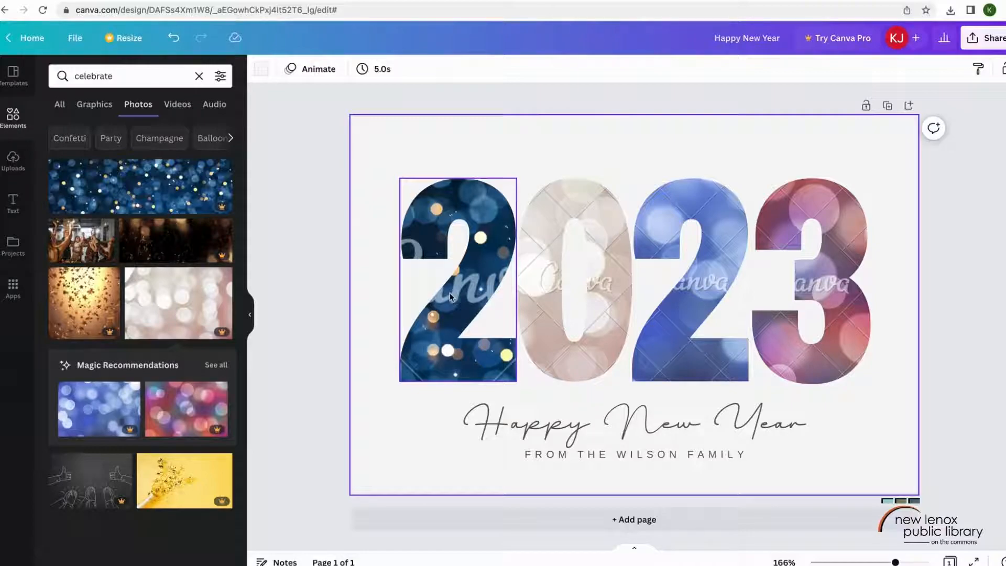
- Add page 2 and apply the red family-highlights photo collage template
left_click(569, 519)
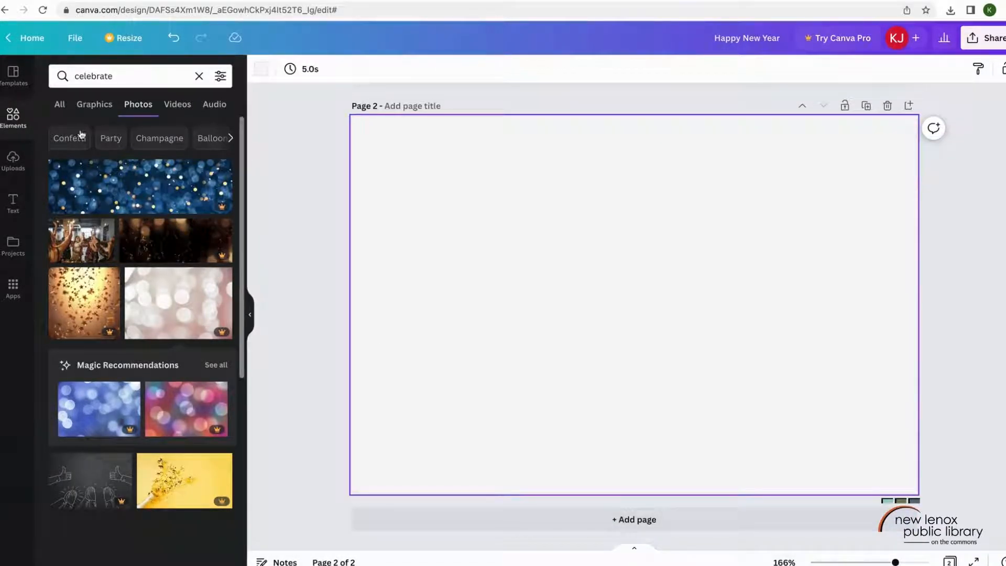
left_click(199, 76)
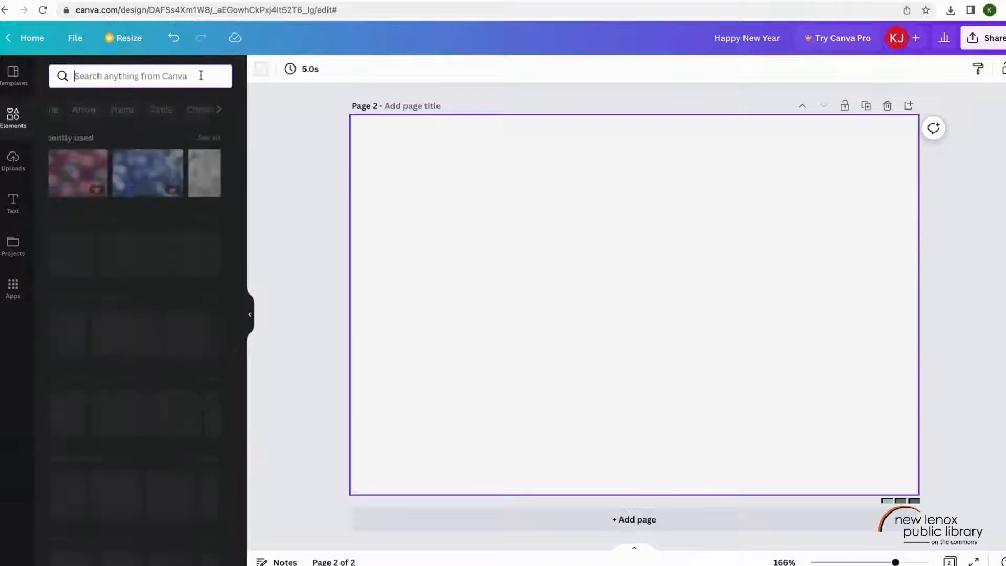
left_click(18, 93)
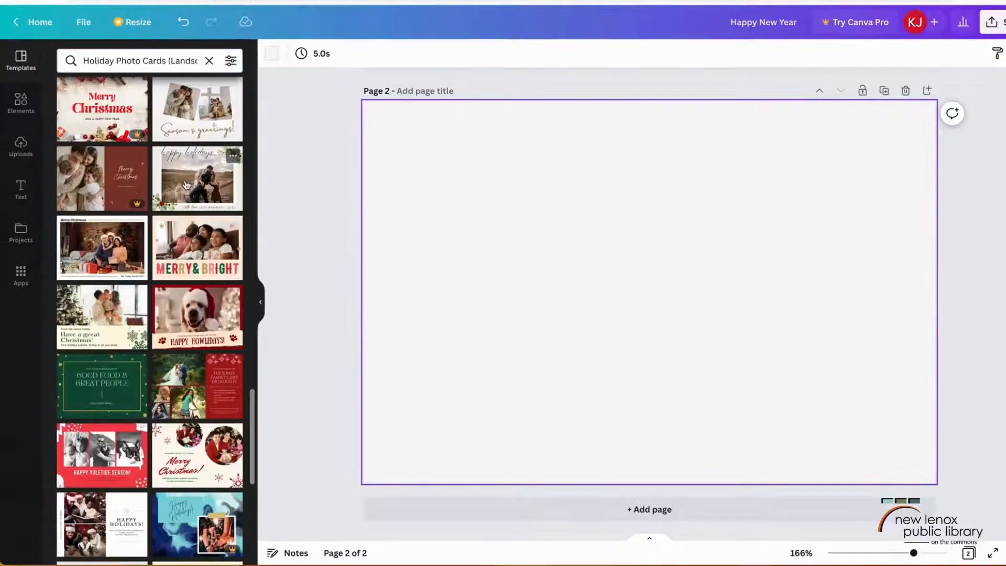
scroll(186, 184, "down", 2)
scroll(186, 184, "down", 1)
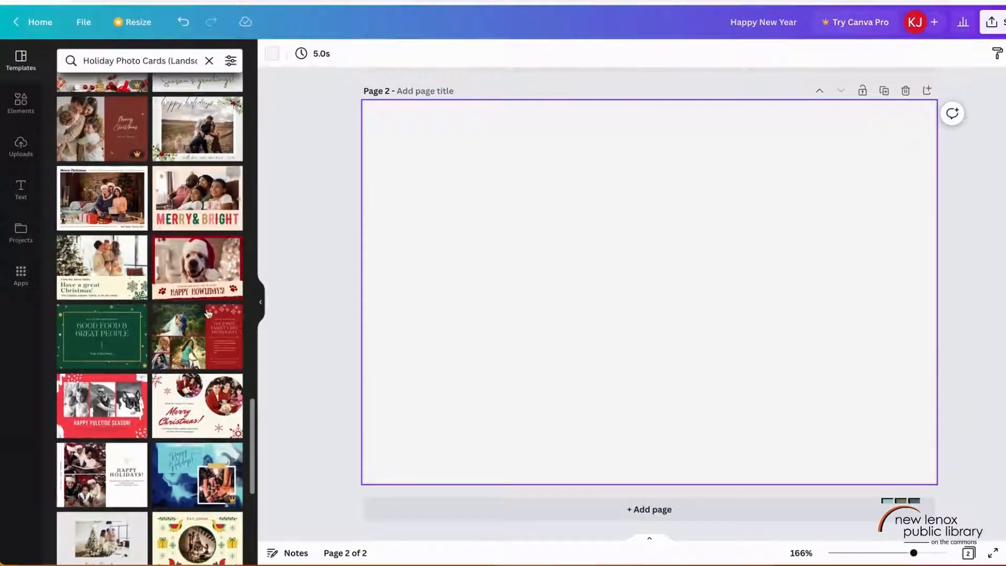
left_click(199, 329)
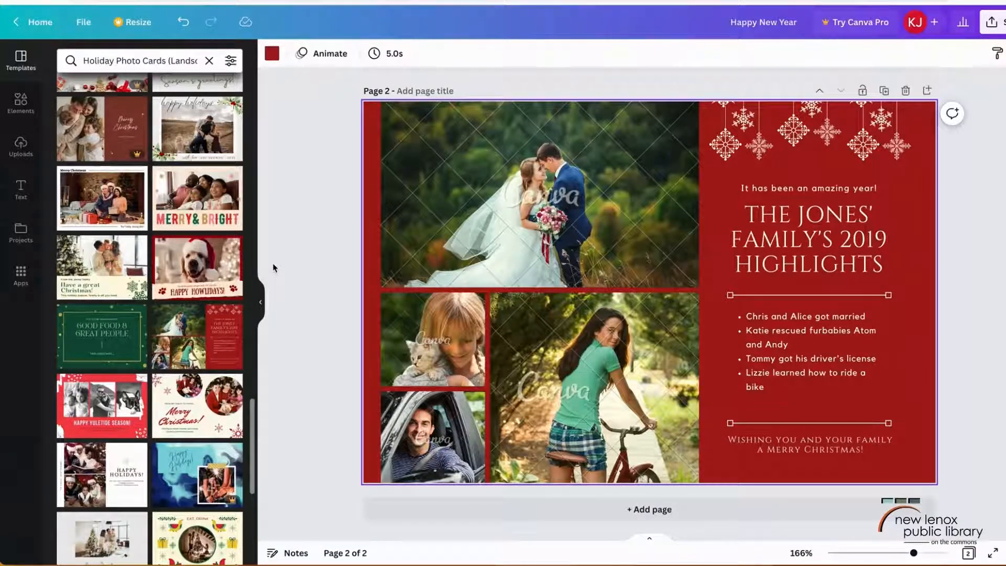
- Replace the four collage photos with the uploaded couple, car, red-shirt and room photos
left_click(22, 112)
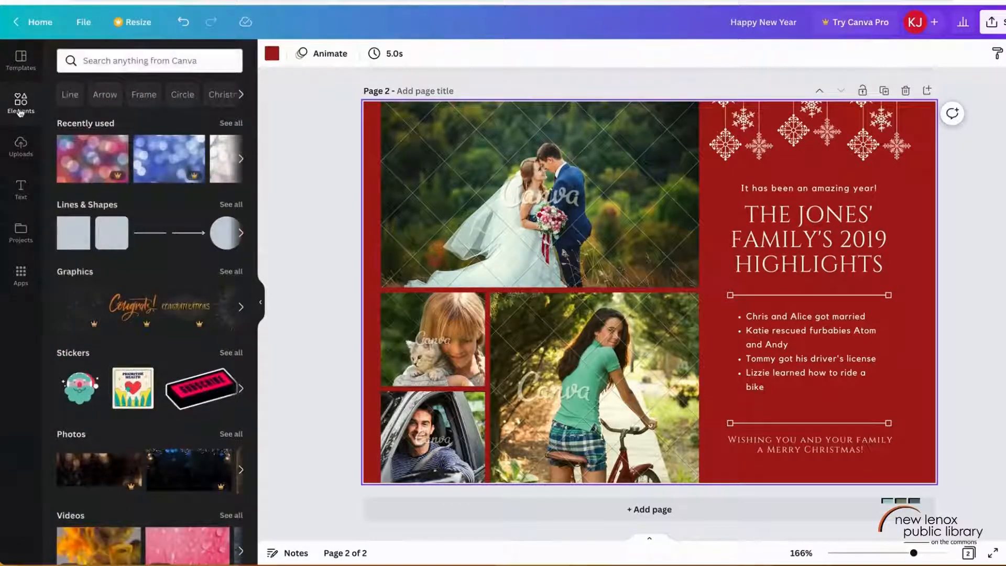
left_click(21, 146)
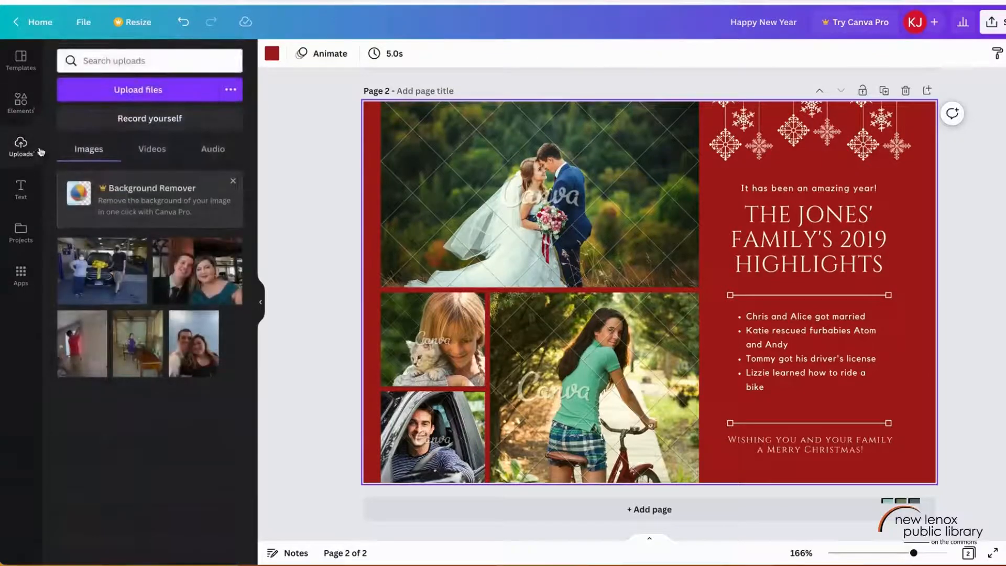
left_click_drag(199, 277, 476, 208)
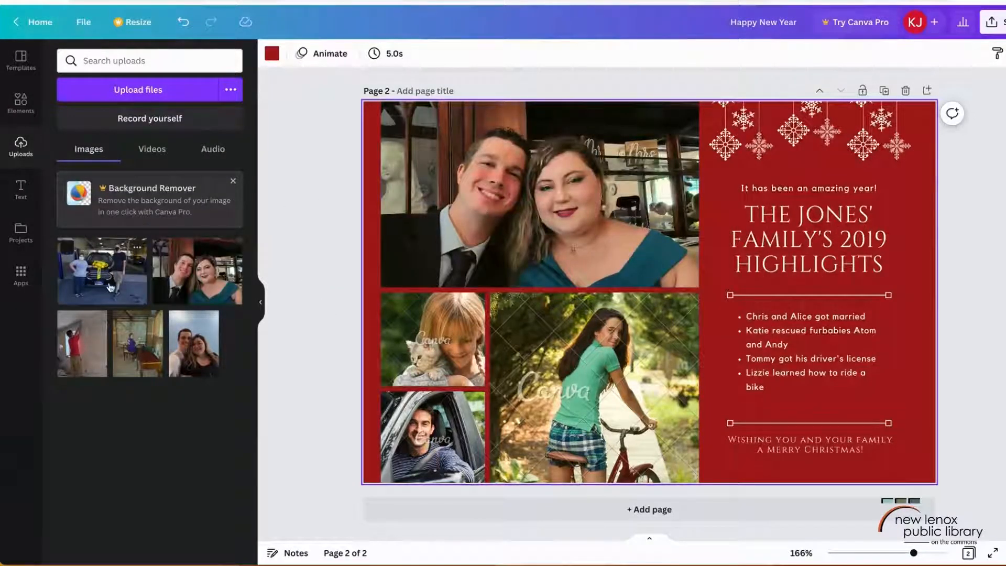
left_click_drag(110, 287, 586, 382)
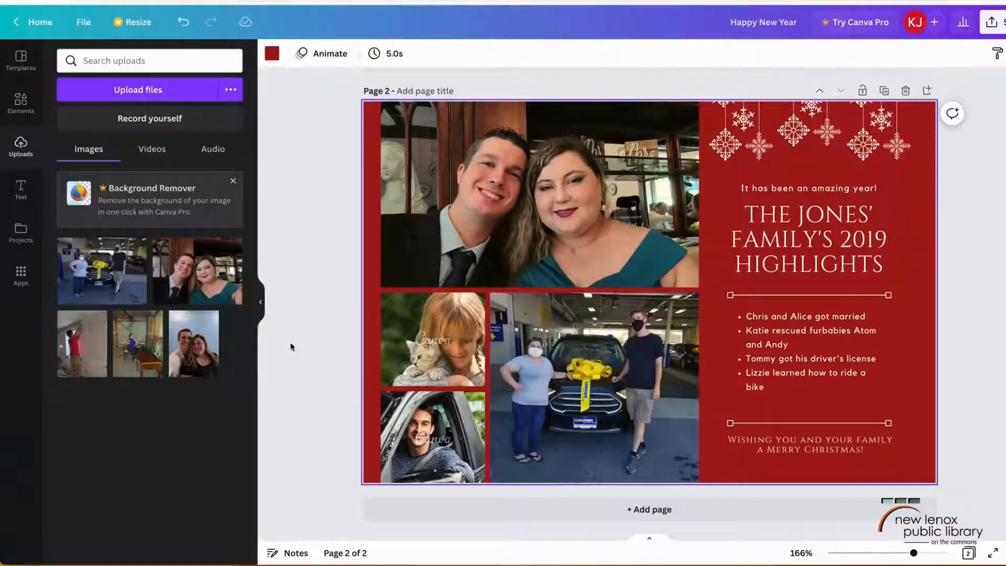
left_click_drag(81, 354, 419, 364)
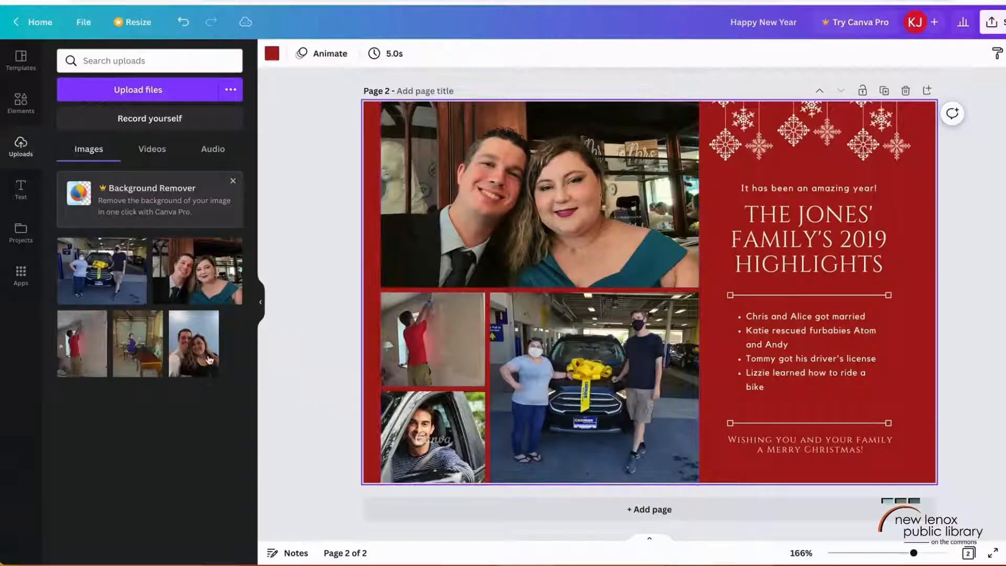
left_click_drag(140, 359, 432, 434)
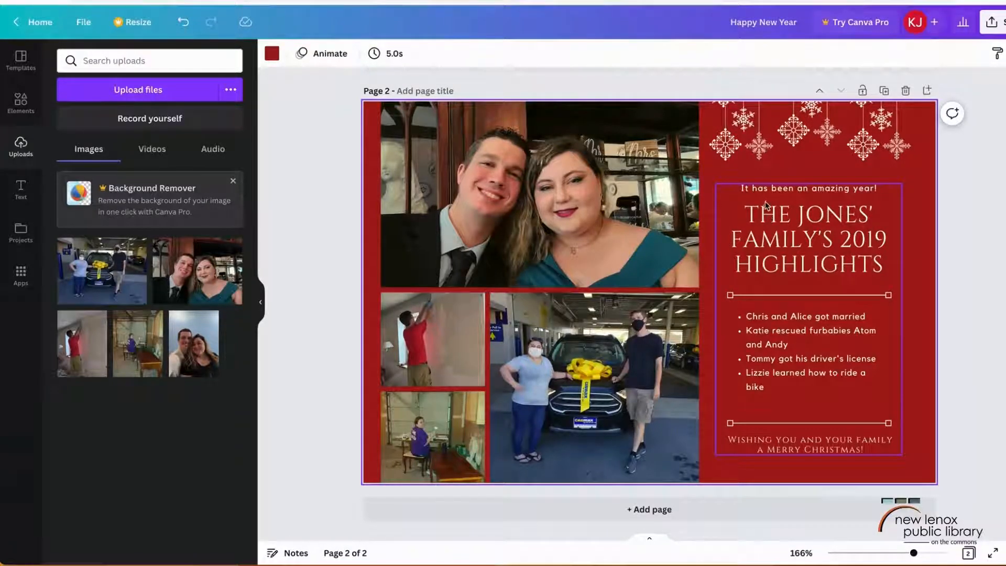
- Change the heading's sample name and year to the family surname and 2022
left_click(802, 223)
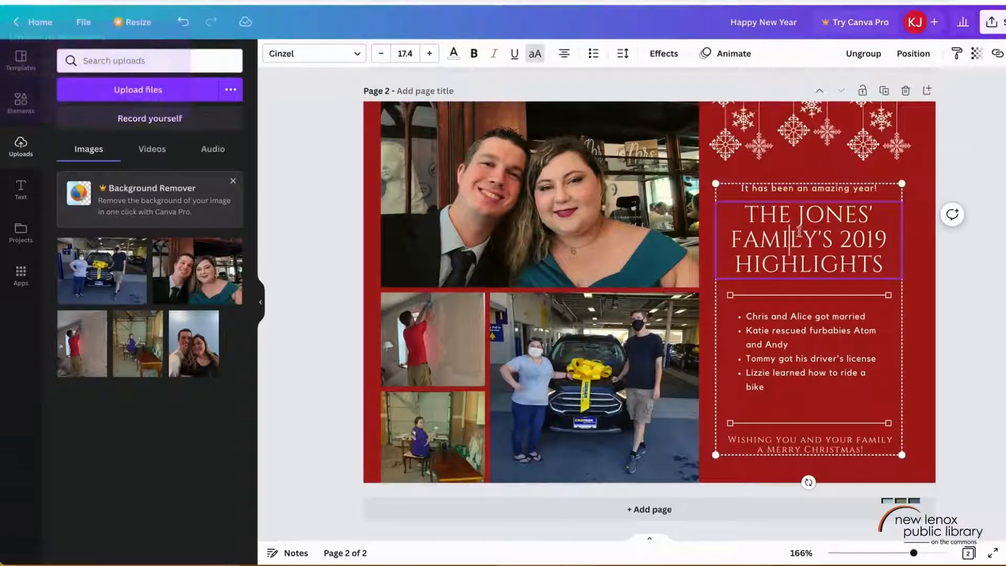
left_click_drag(890, 241, 796, 221)
type("CUNN")
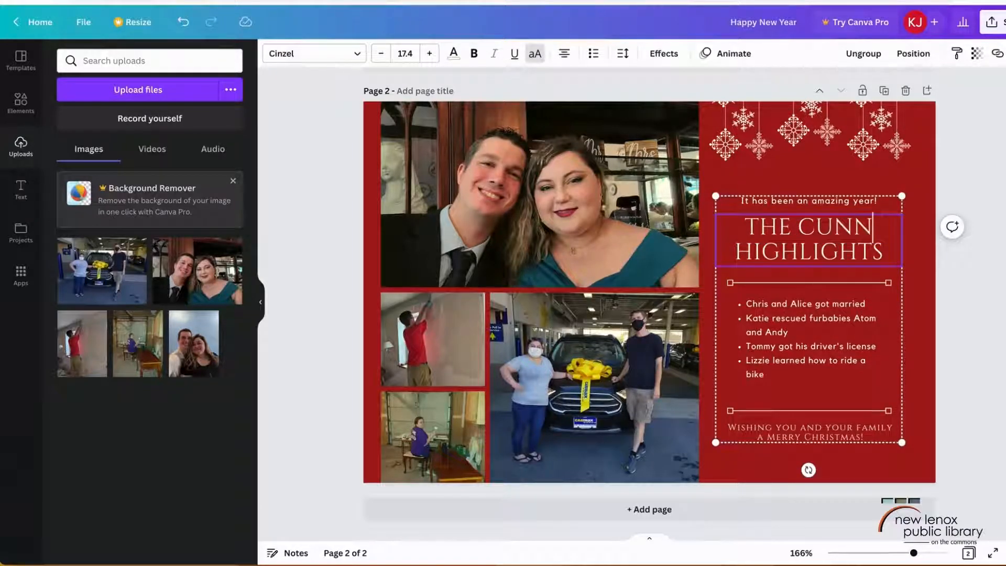
type("INGHAM")
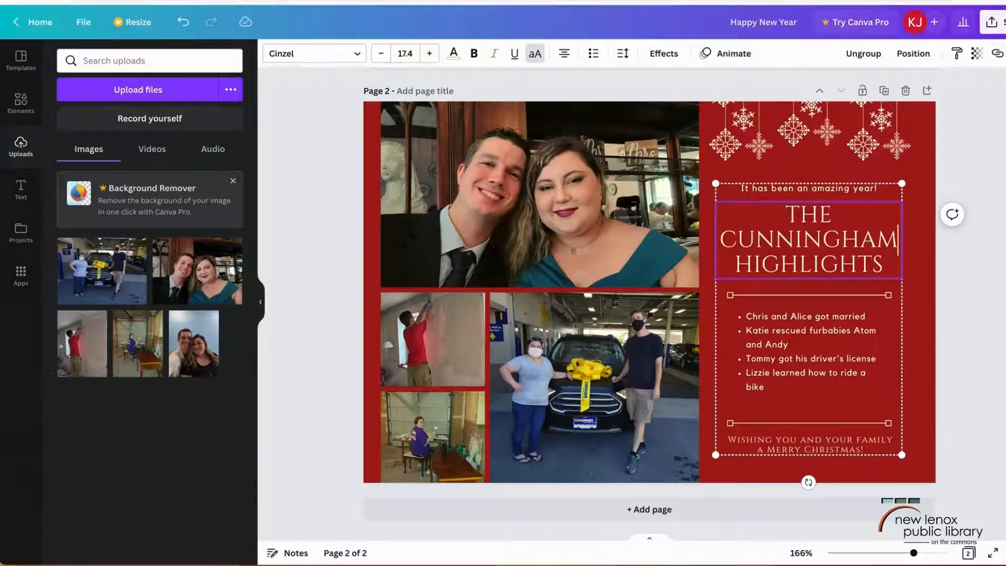
key("Down")
type("2022")
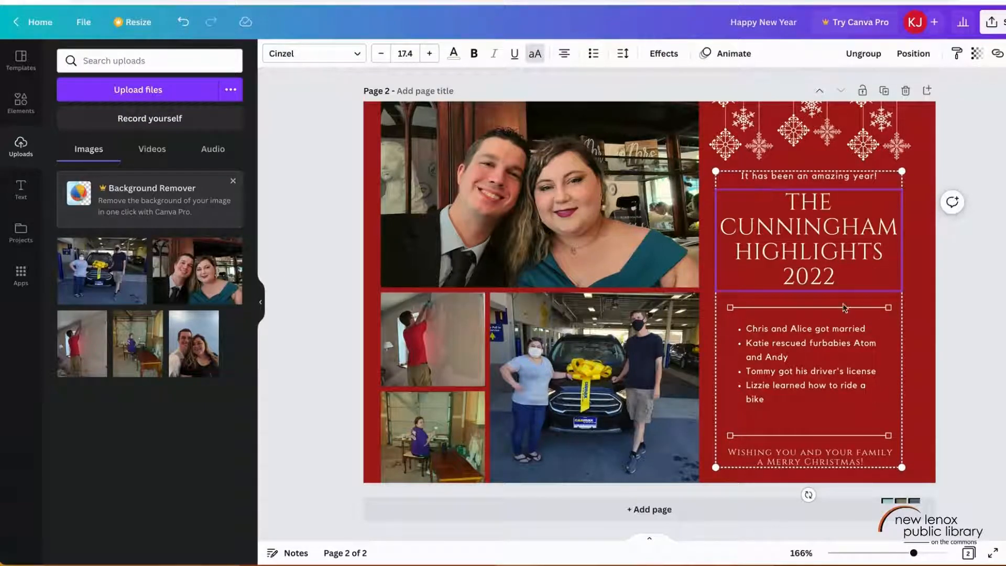
- Shrink the heading to font size 15.4 and select the sample bullet points
left_click_drag(859, 280, 766, 204)
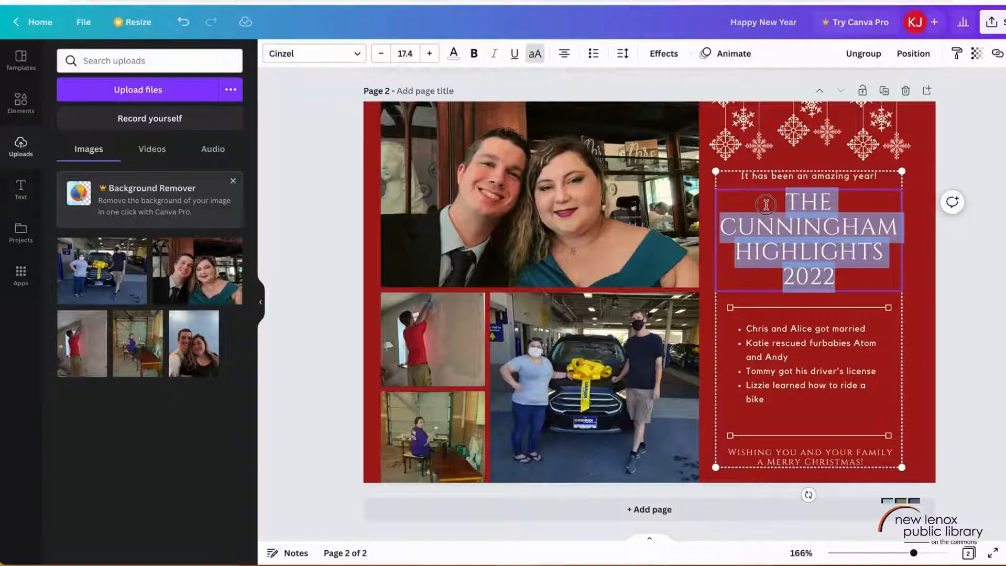
left_click(388, 59)
left_click(388, 59)
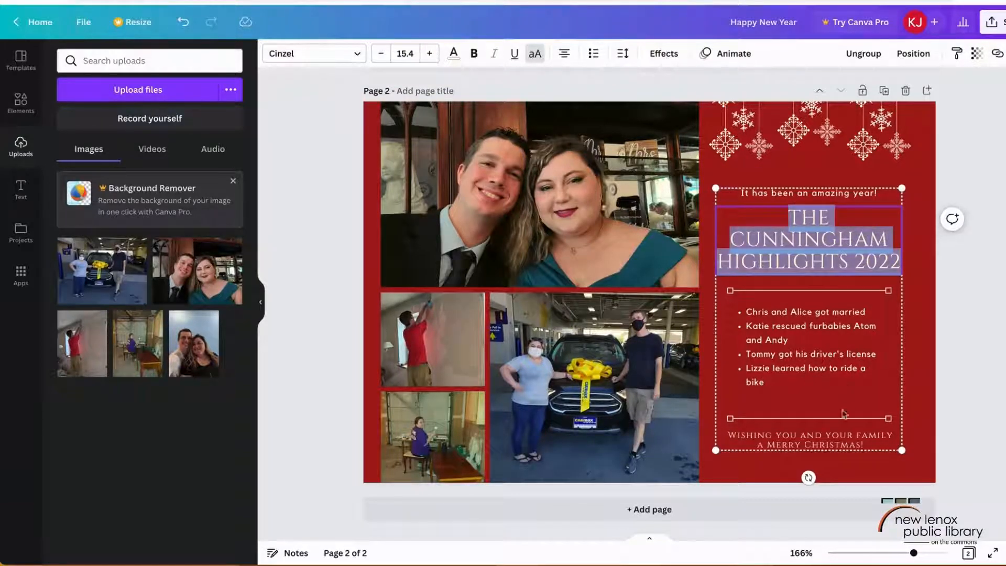
triple_click(782, 374)
left_click_drag(782, 374, 754, 313)
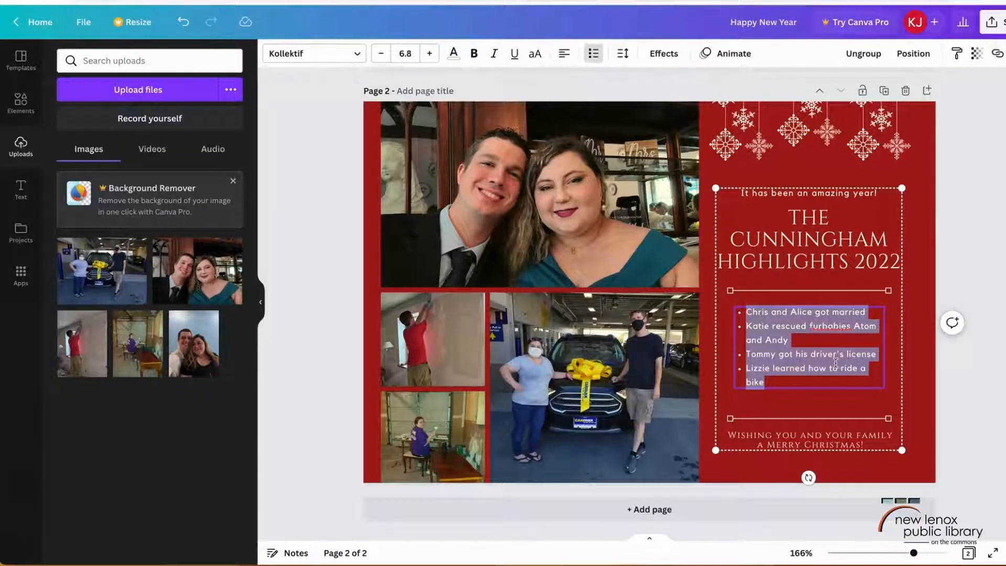
- Type four highlight bullets: 'We bought a house!', a family member's 100+ books, a car, saving every dog
type("We bought a")
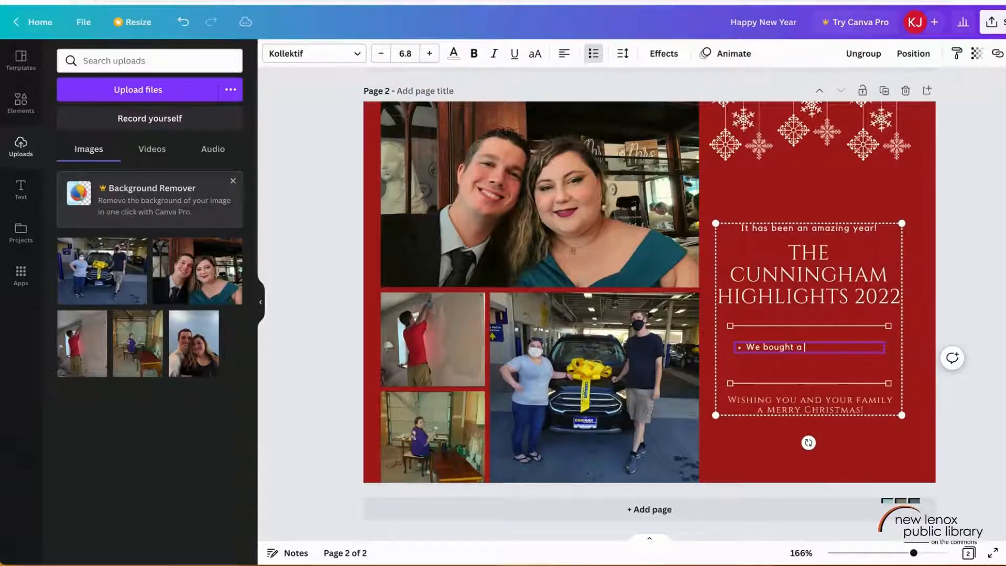
type(" house!")
key("Return")
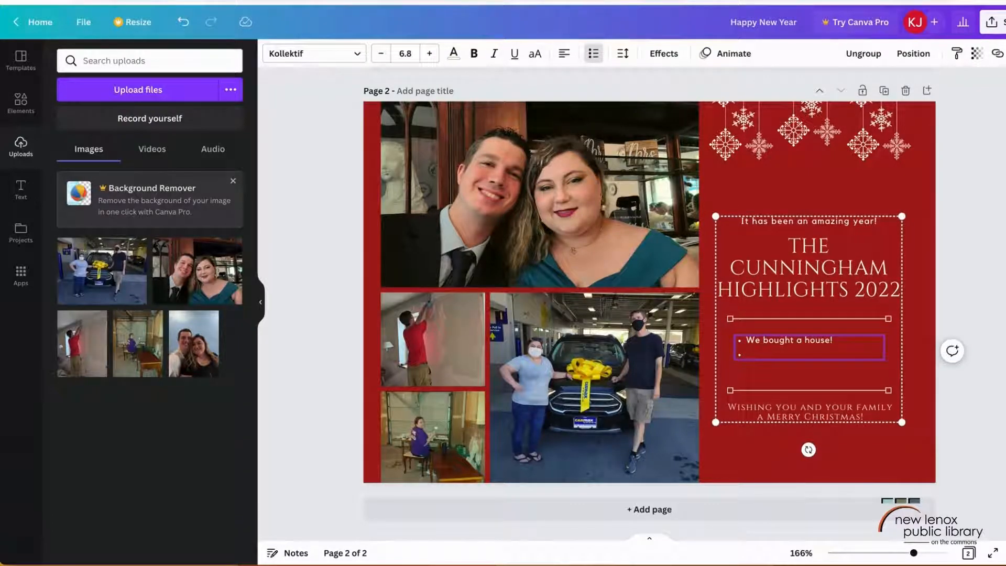
type("Kelli Jean ove")
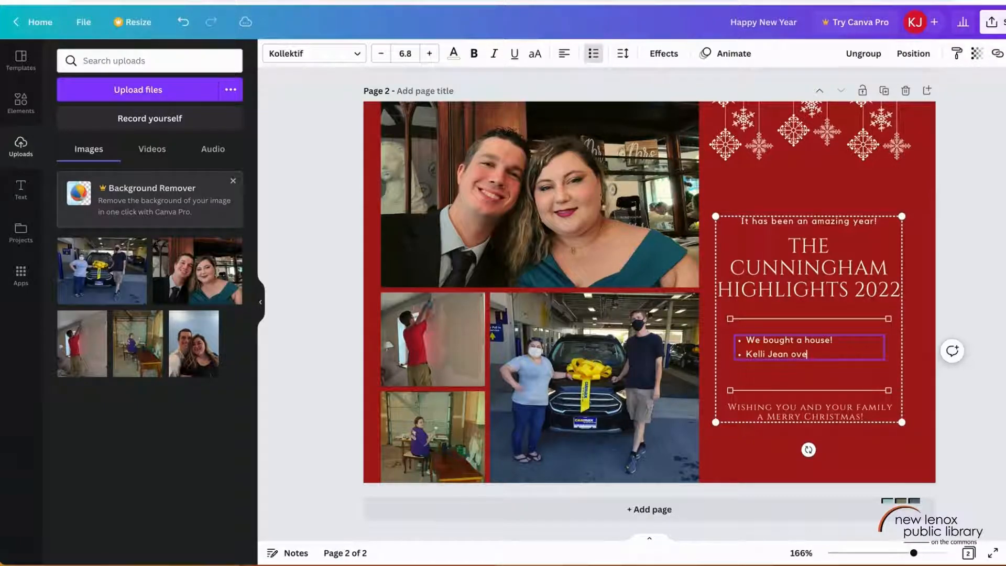
type("r 100 books")
key("Return")
type("We bought a")
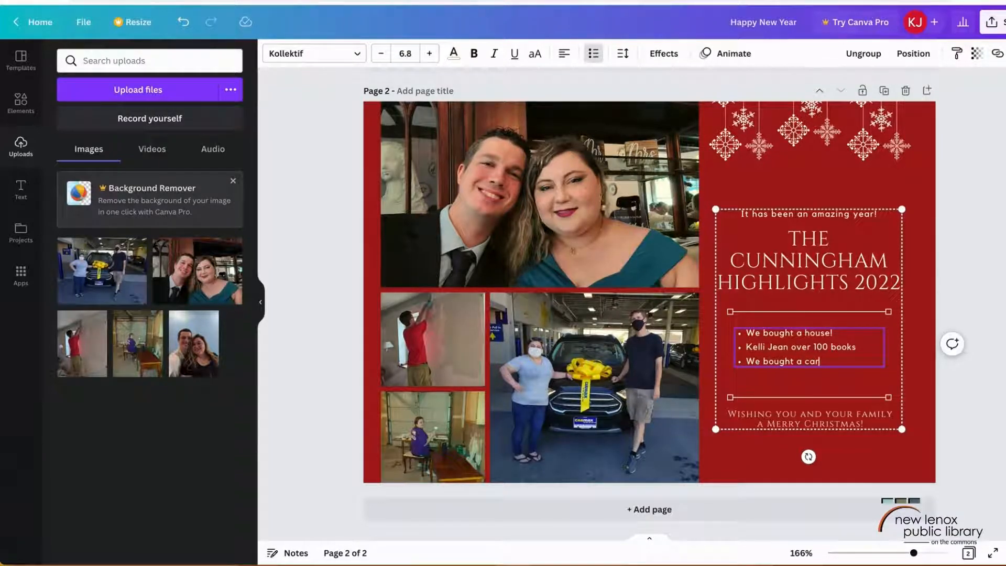
type("car.")
key("Return")
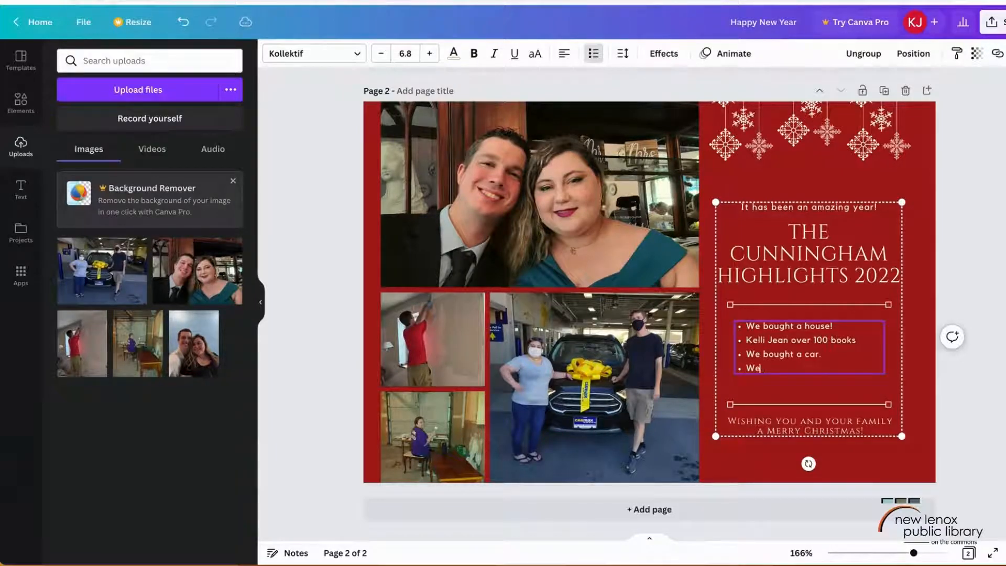
type("d e")
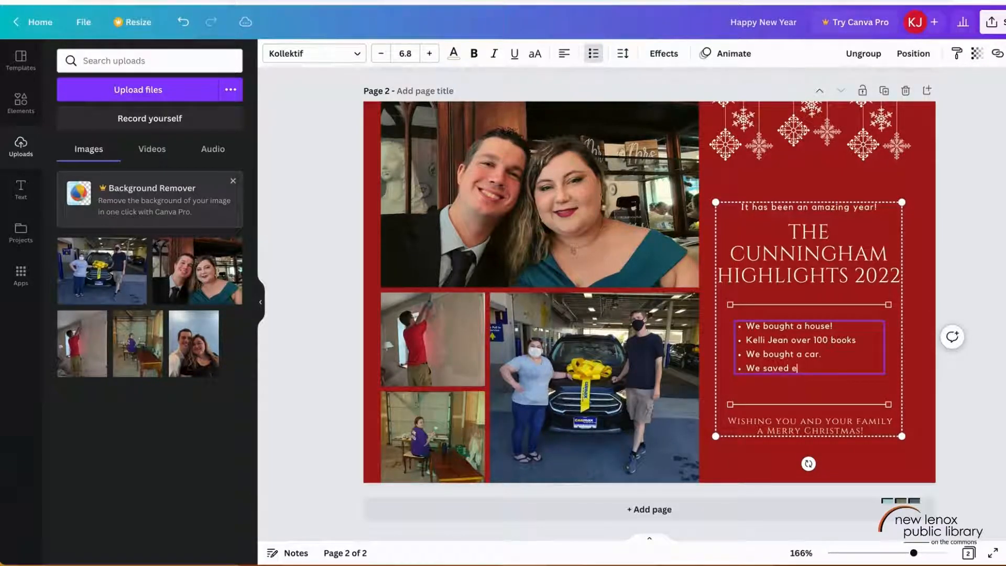
type("very dog on the plan")
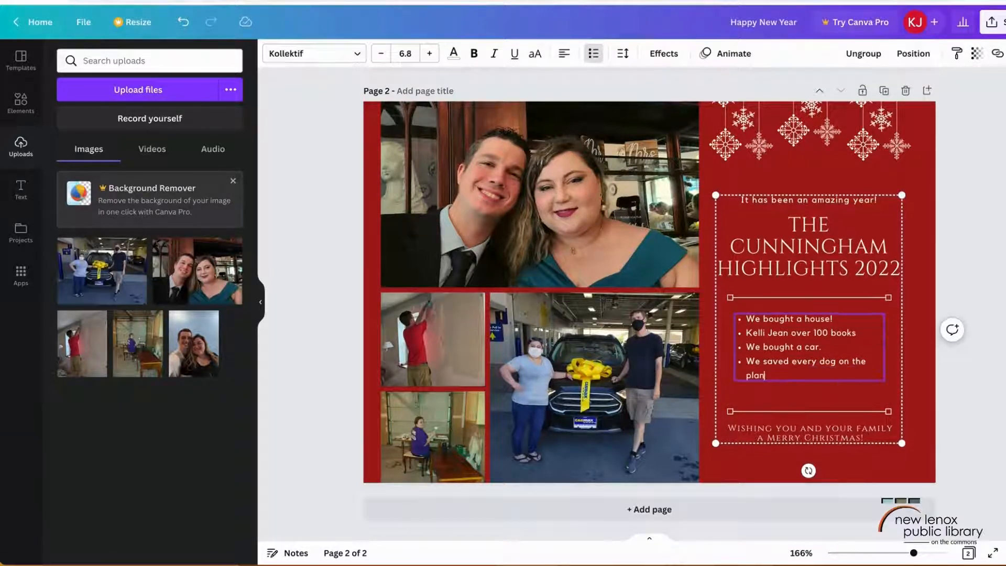
type("et and closed al")
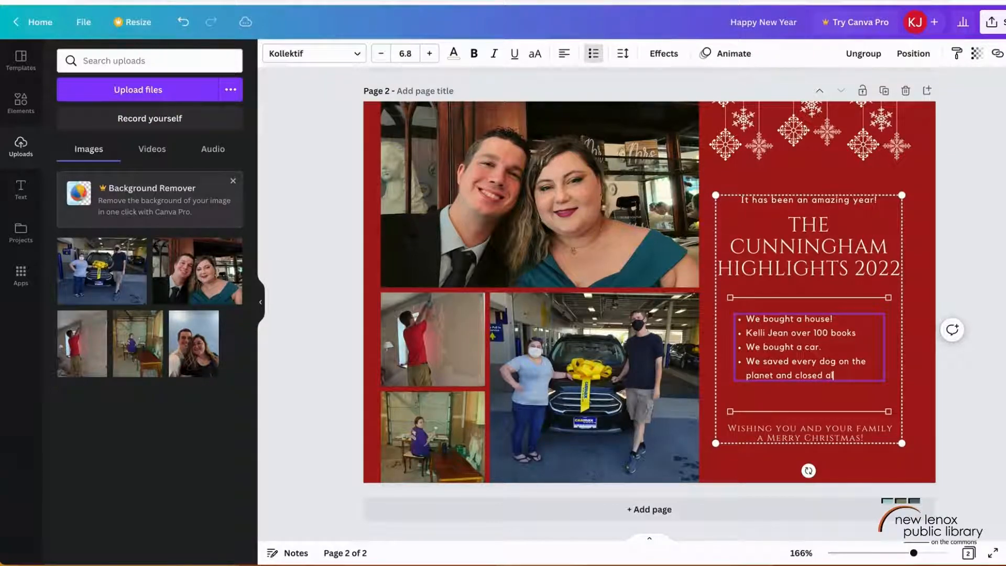
type("l animal shelters f")
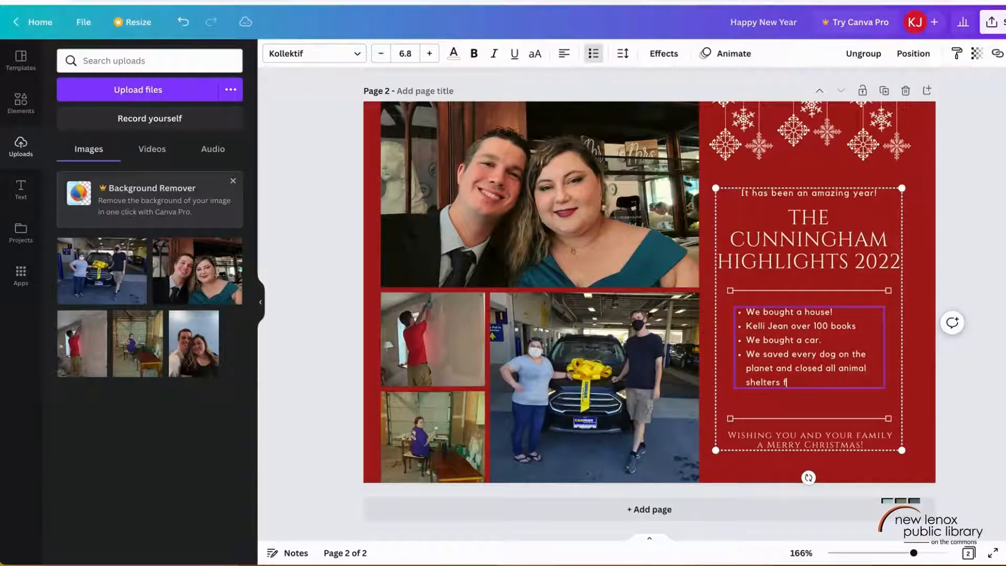
key("BackSpace")
key("BackSpace")
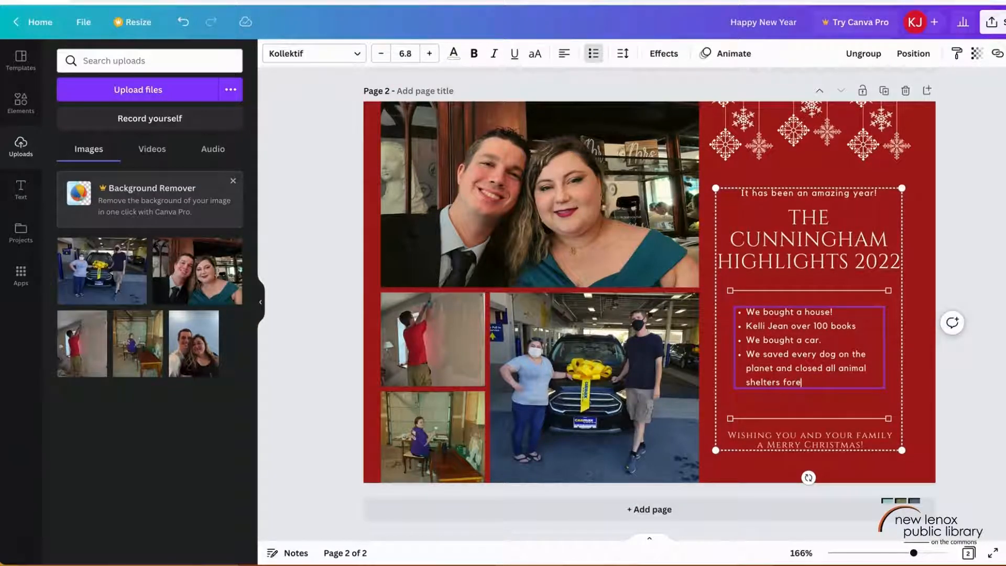
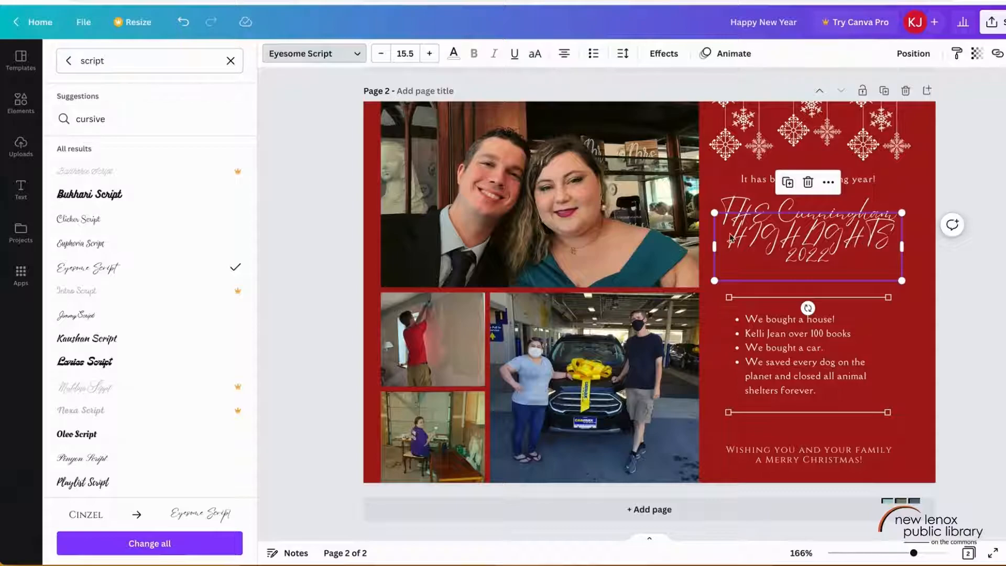
- Switch the heading to Kaushan Script and correct its wording to 'The Cunningham Highlight'
left_click(115, 342)
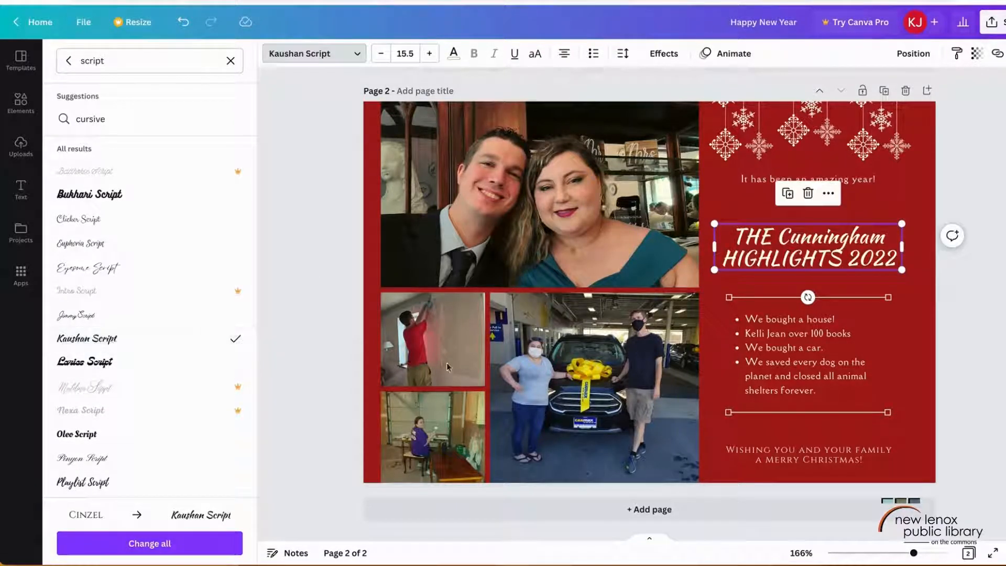
left_click(840, 262)
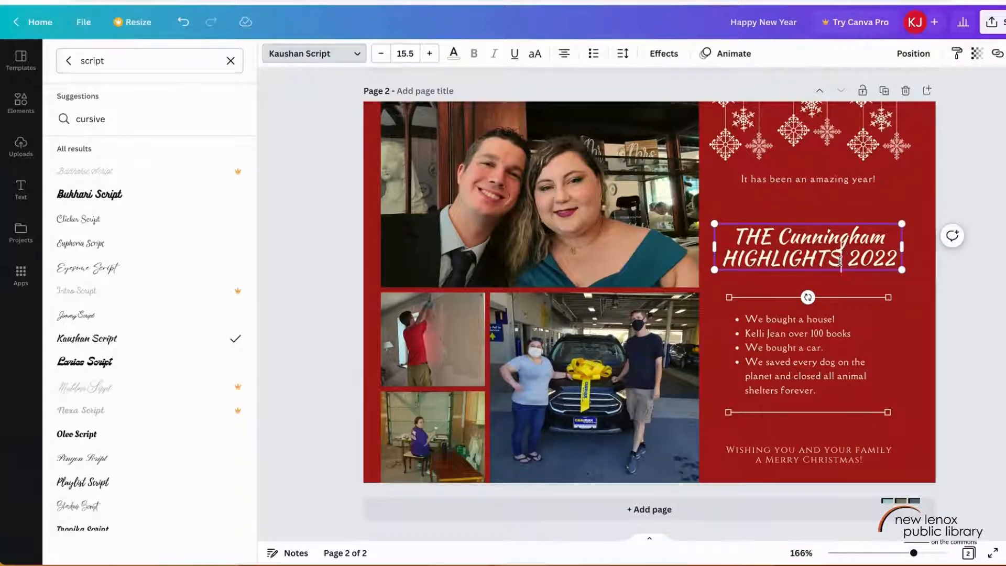
left_click(777, 239)
key("BackSpace")
key("BackSpace")
type("he")
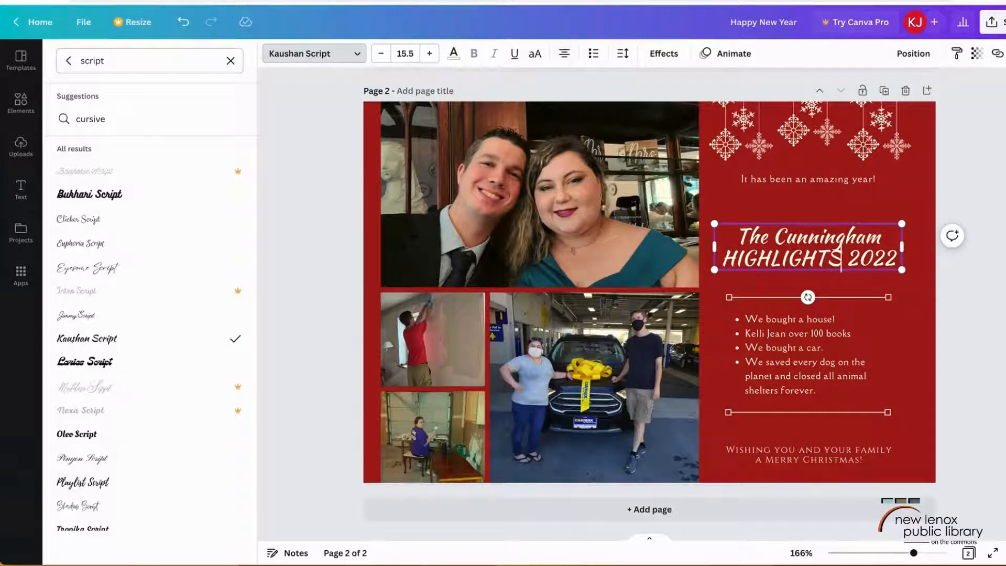
key("BackSpace")
key("BackSpace")
key("BackSpace")
key("BackSpace")
key("BackSpace")
key("BackSpace")
key("BackSpace")
key("BackSpace")
key("BackSpace")
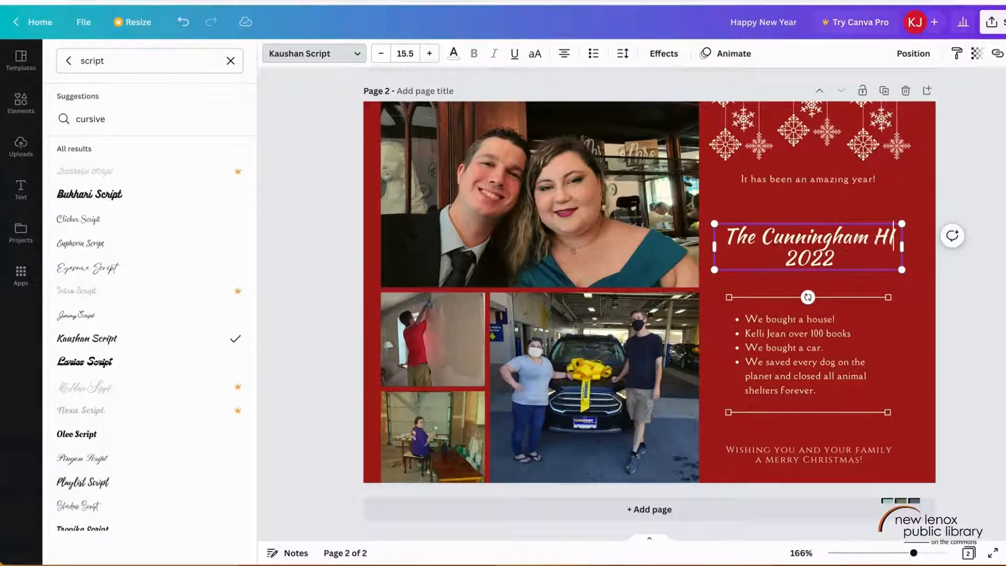
type("Igh")
key("BackSpace")
key("BackSpace")
key("BackSpace")
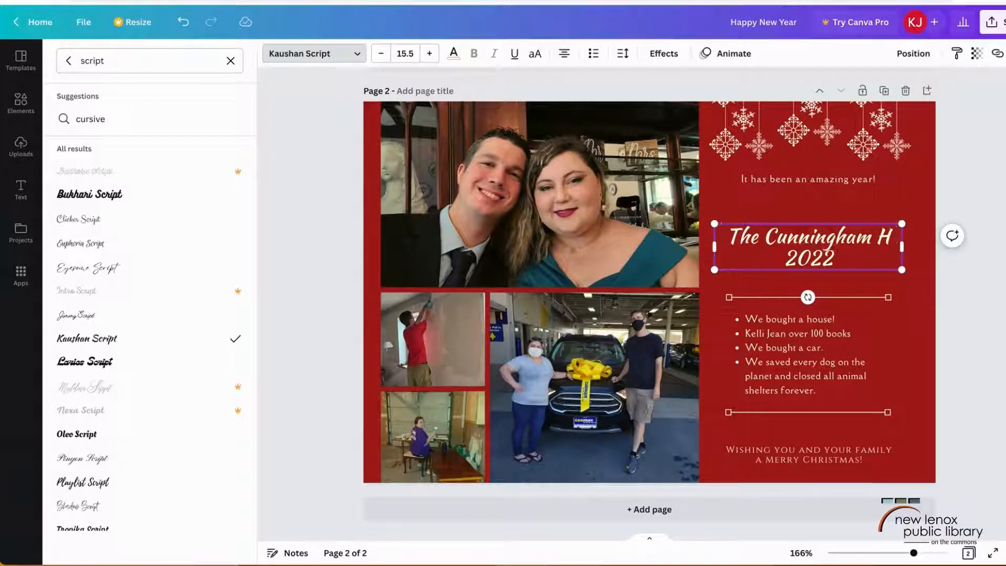
type("ighlight")
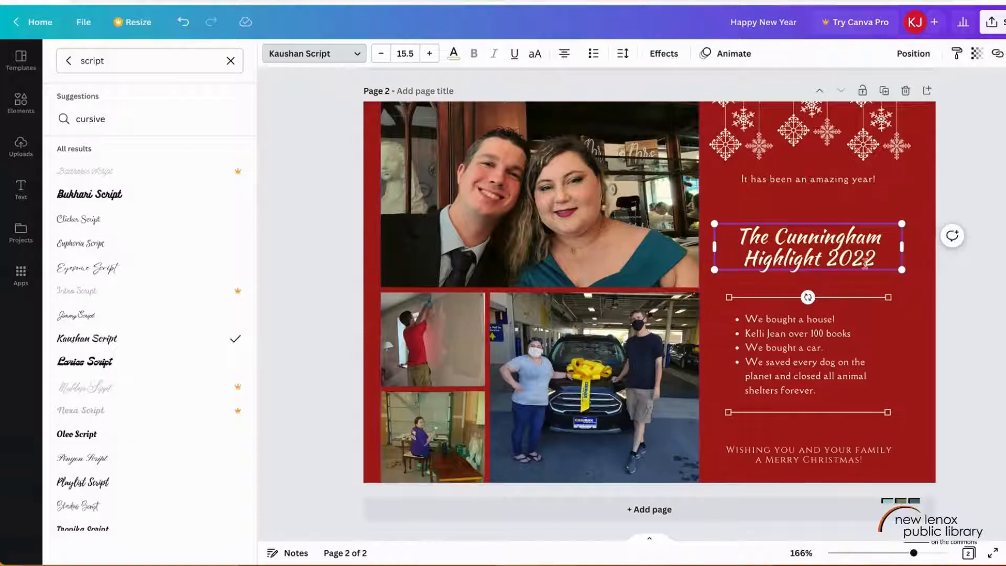
- Set the whole heading in Playlist Script, keeping it in mixed case
left_click_drag(876, 261, 734, 231)
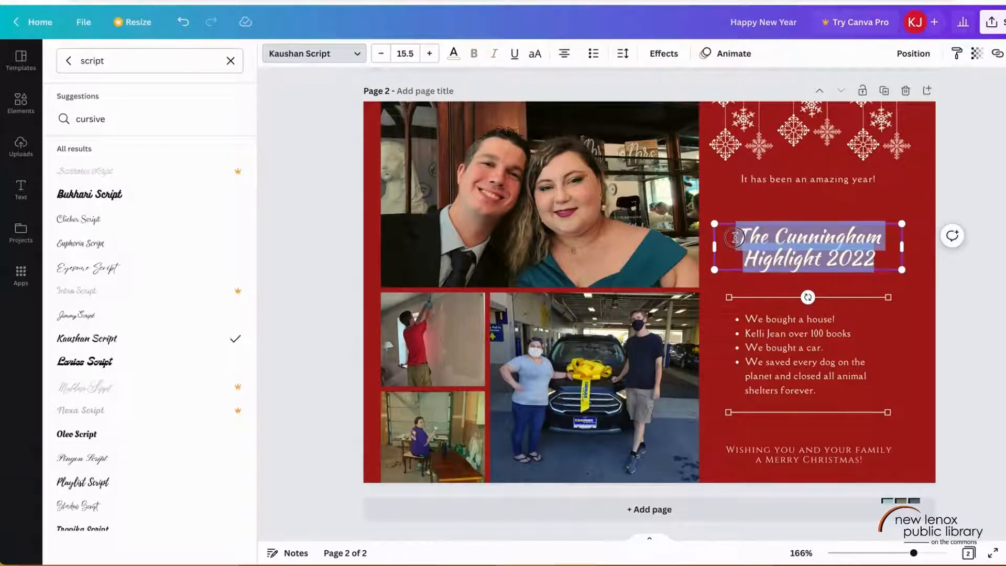
left_click(542, 59)
left_click(543, 60)
left_click(542, 60)
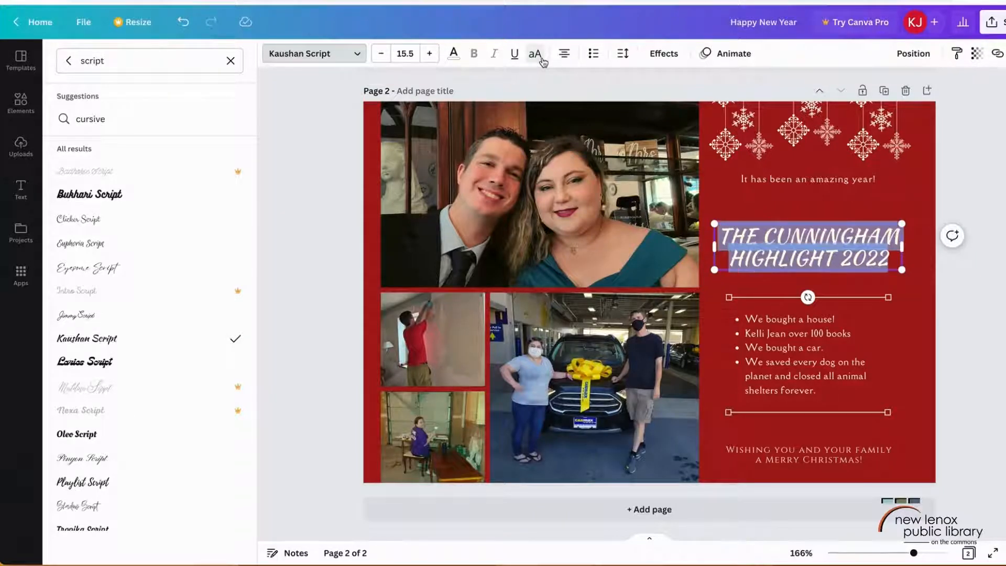
left_click(535, 55)
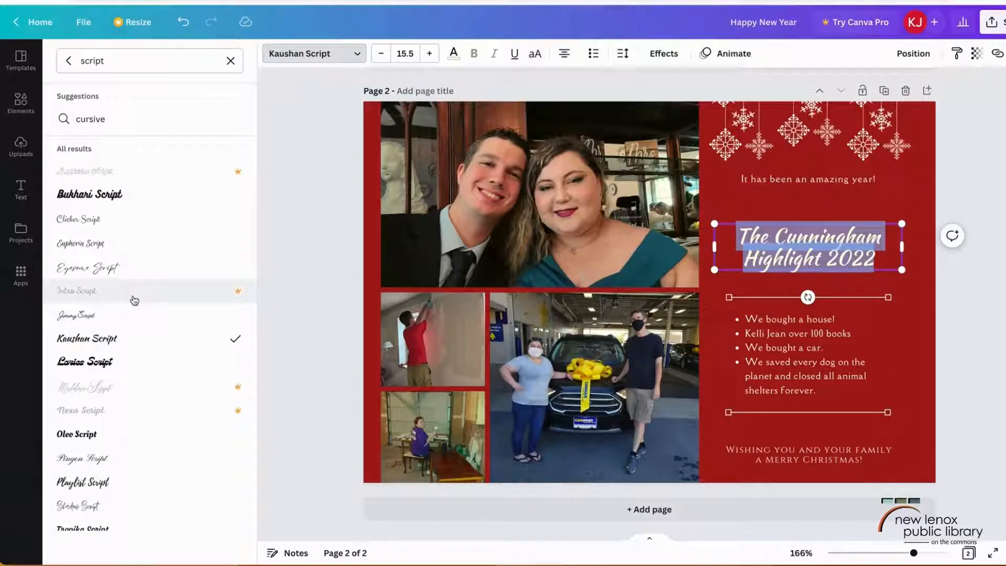
left_click(119, 361)
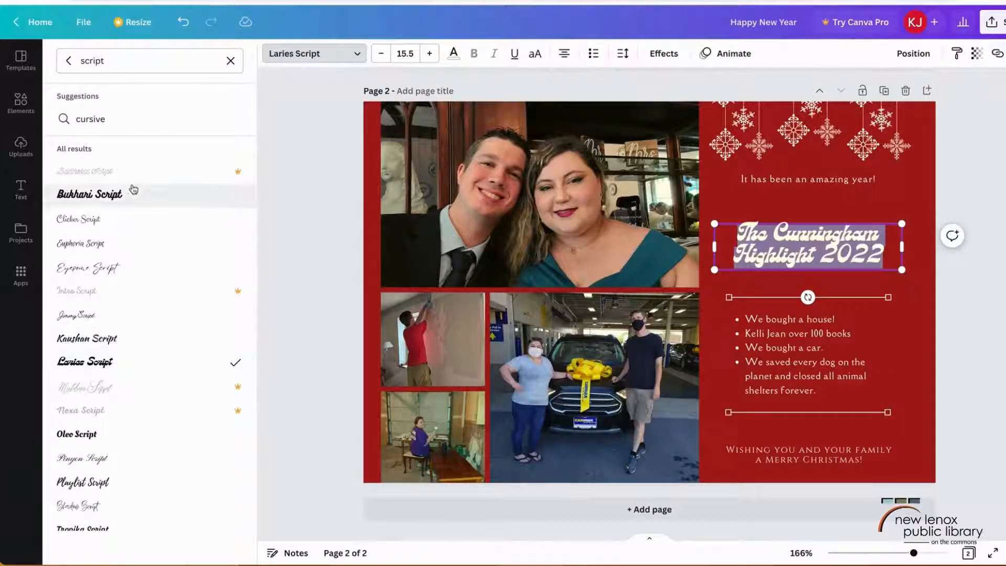
left_click(69, 483)
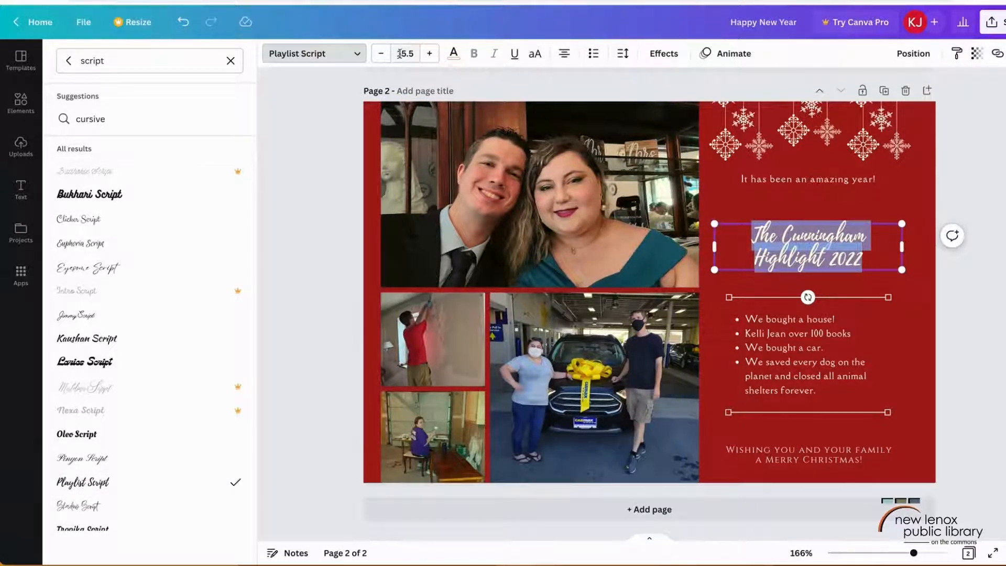
- Enlarge the heading to size 22 and nudge it slightly up and right
left_click(429, 53)
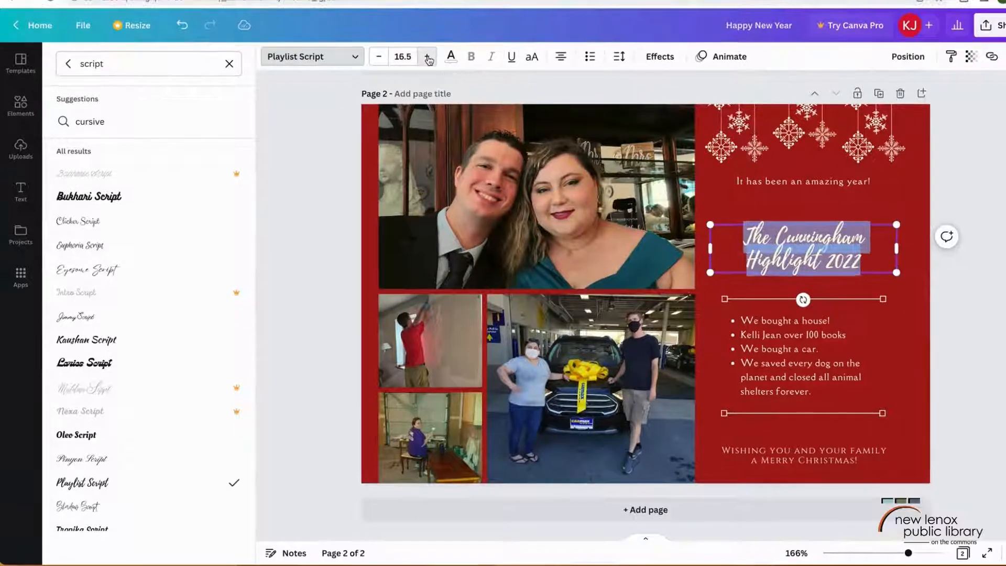
left_click(427, 56)
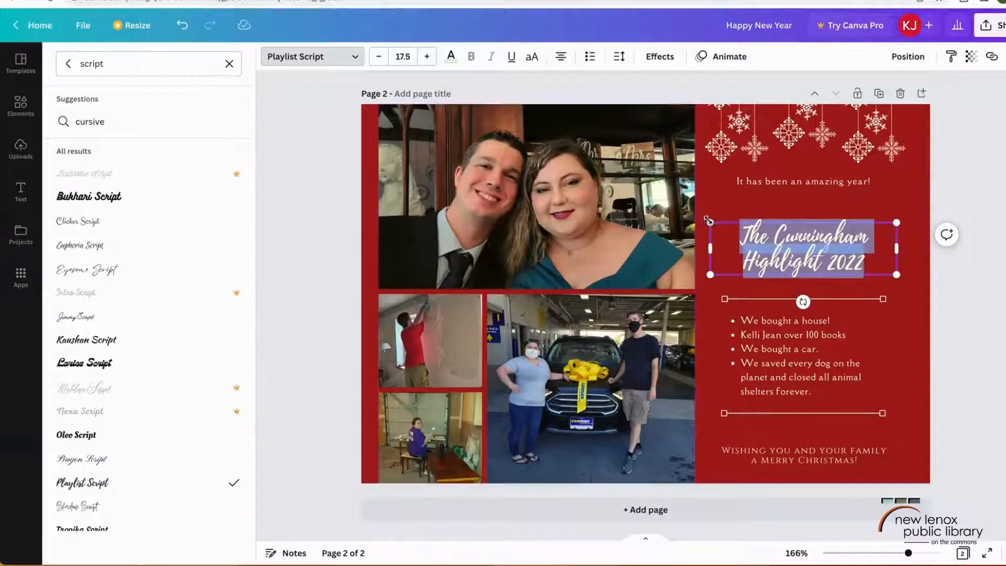
left_click_drag(704, 215, 679, 214)
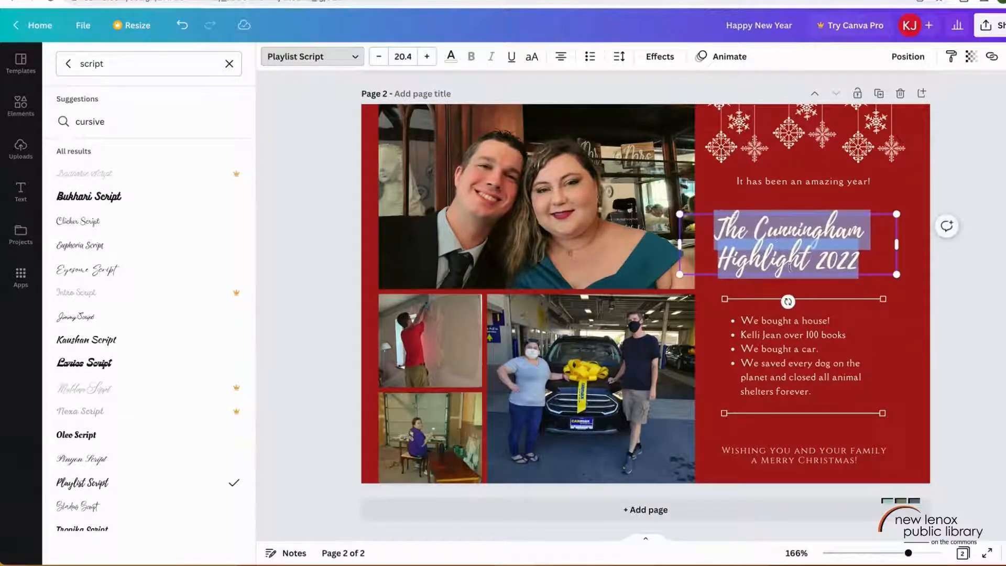
left_click_drag(896, 274, 913, 279)
left_click(947, 311)
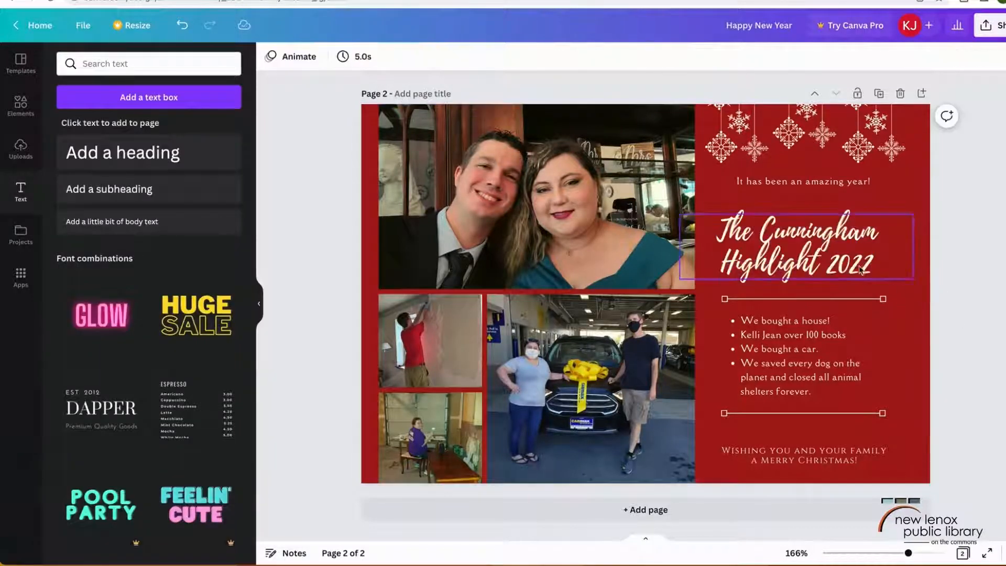
left_click_drag(845, 266, 855, 260)
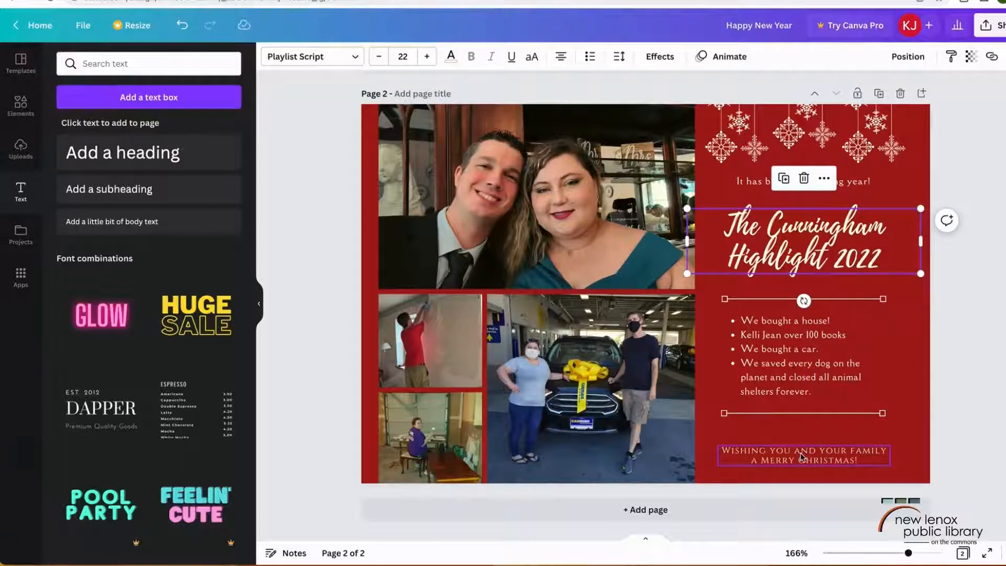
- Change the Christmas greeting's font from Cinzel to Playlist Script
left_click(802, 456)
left_click(302, 58)
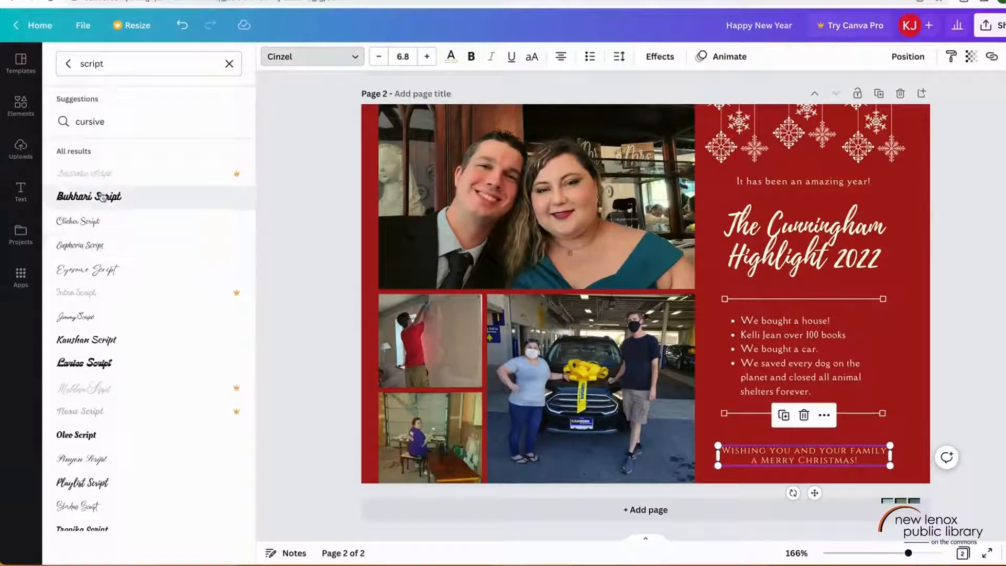
left_click(307, 61)
left_click(343, 63)
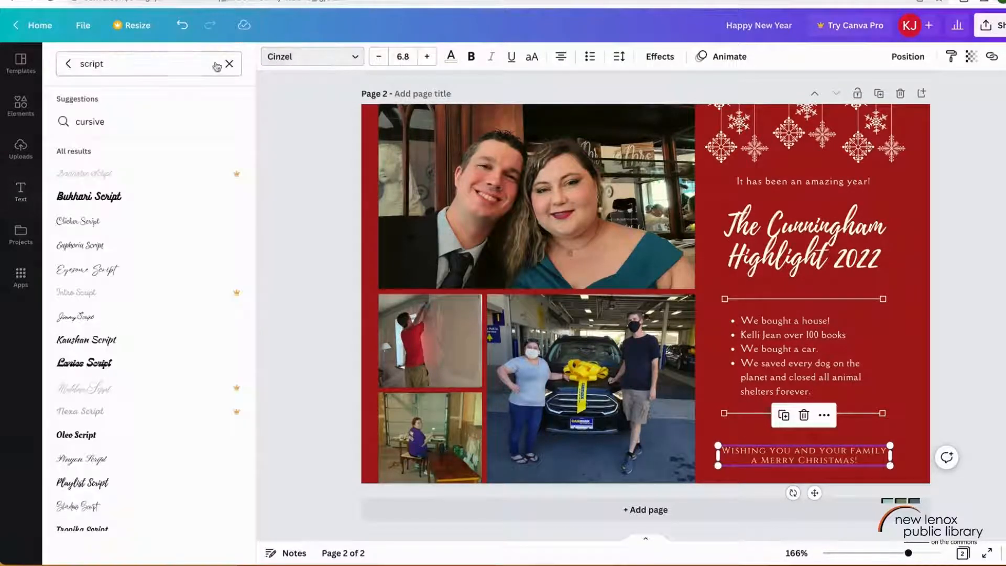
left_click(229, 63)
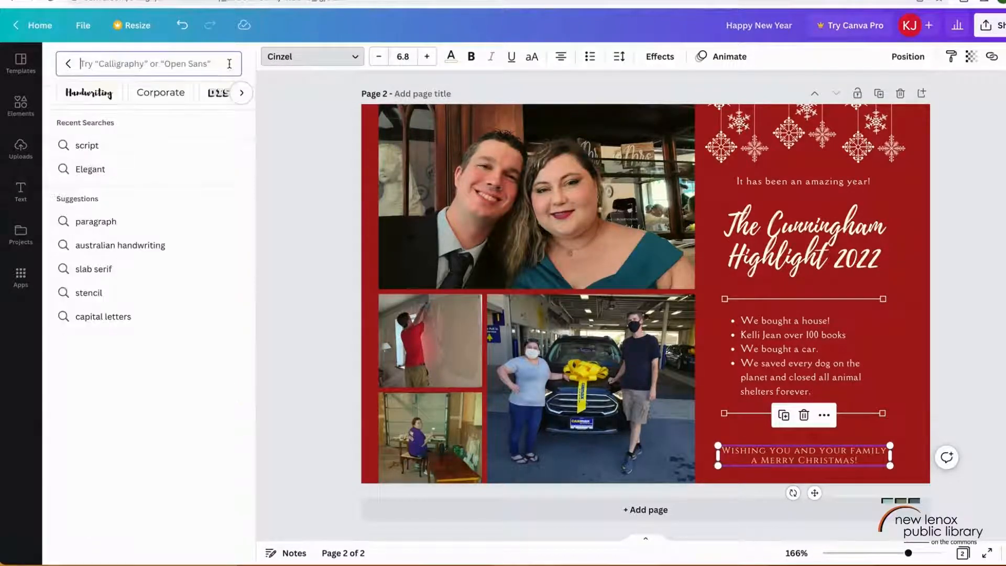
left_click(356, 58)
left_click(355, 59)
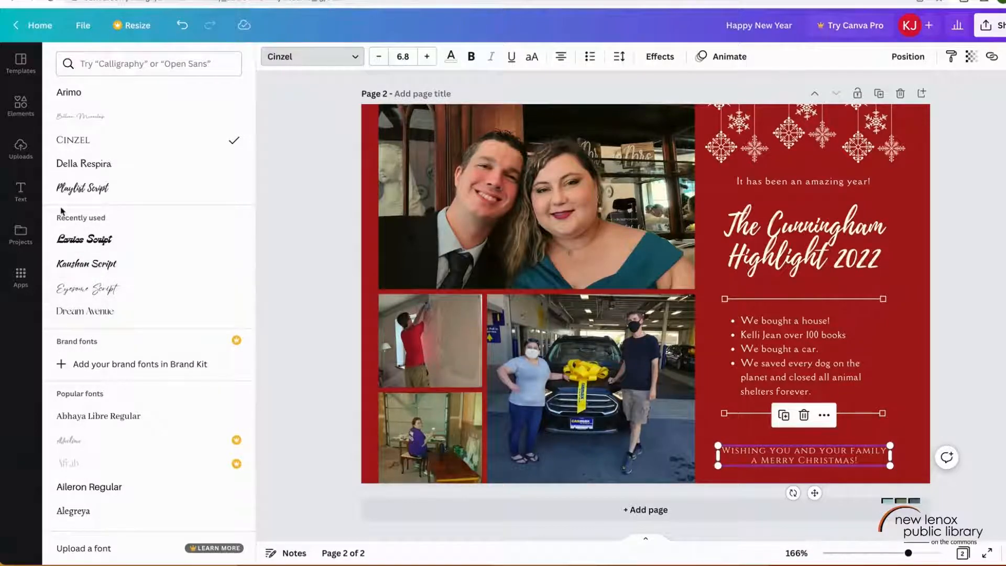
left_click(80, 194)
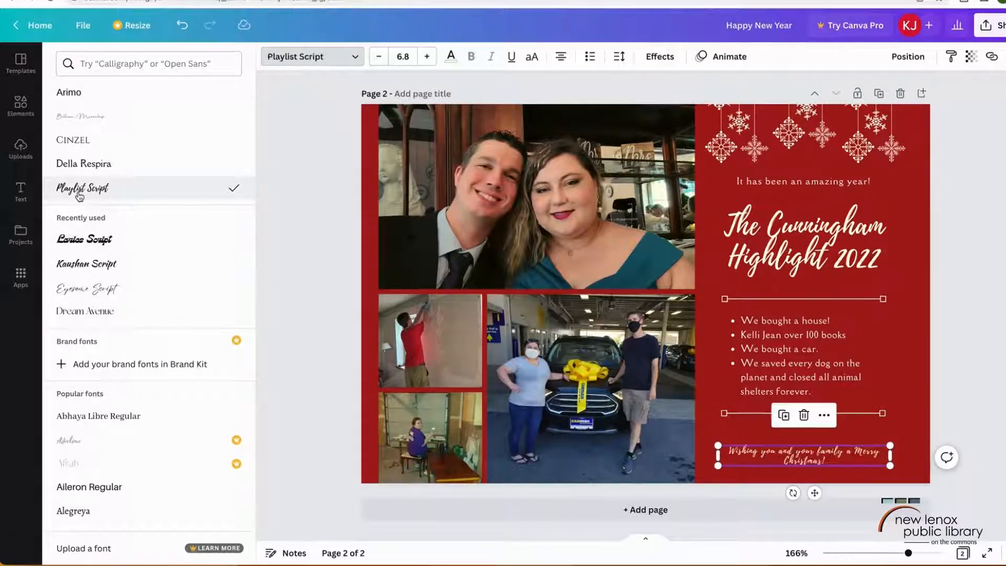
- Break the greeting so 'Merry Christmas!' starts on its own line
left_click(853, 453)
key("Return")
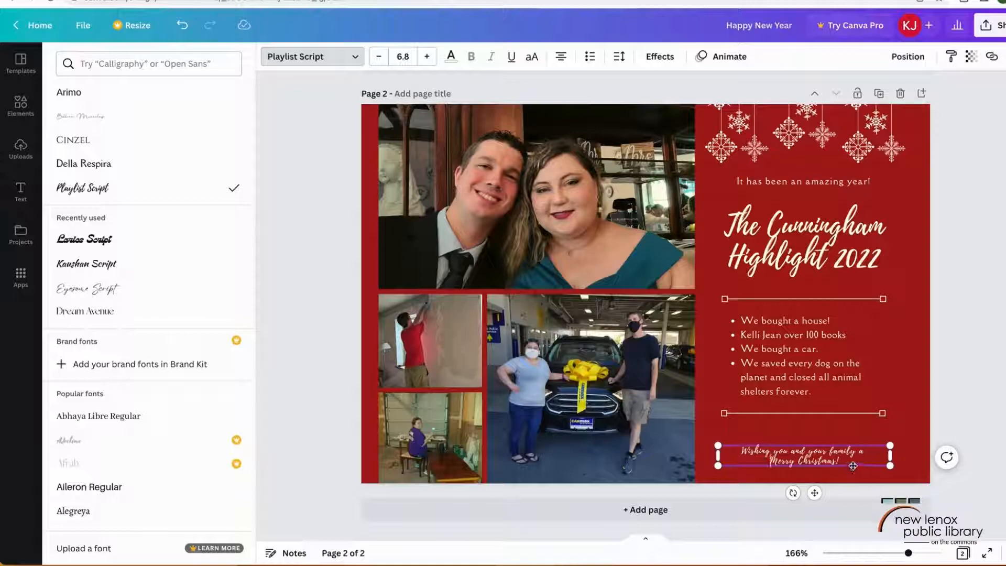
left_click(369, 239)
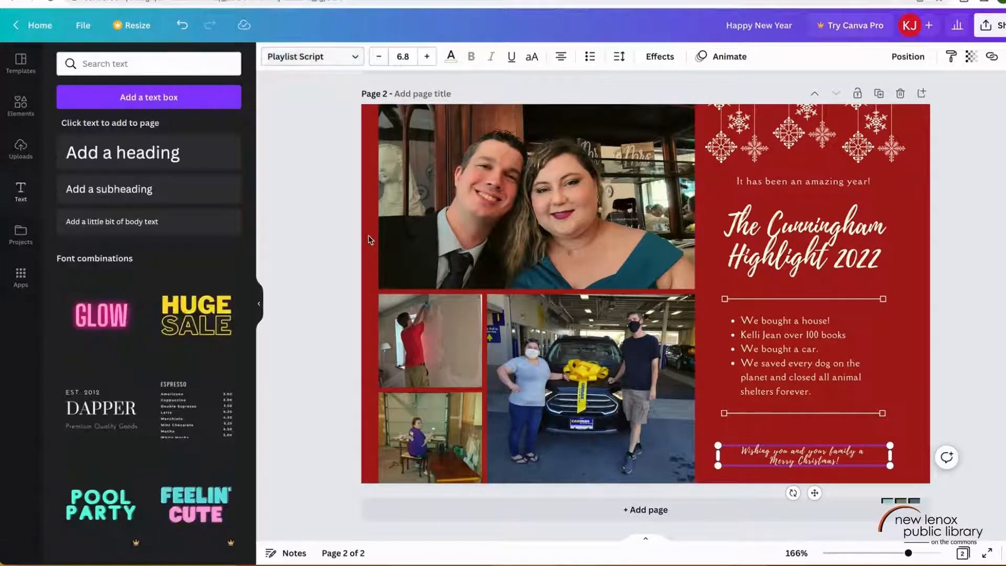
left_click(368, 239)
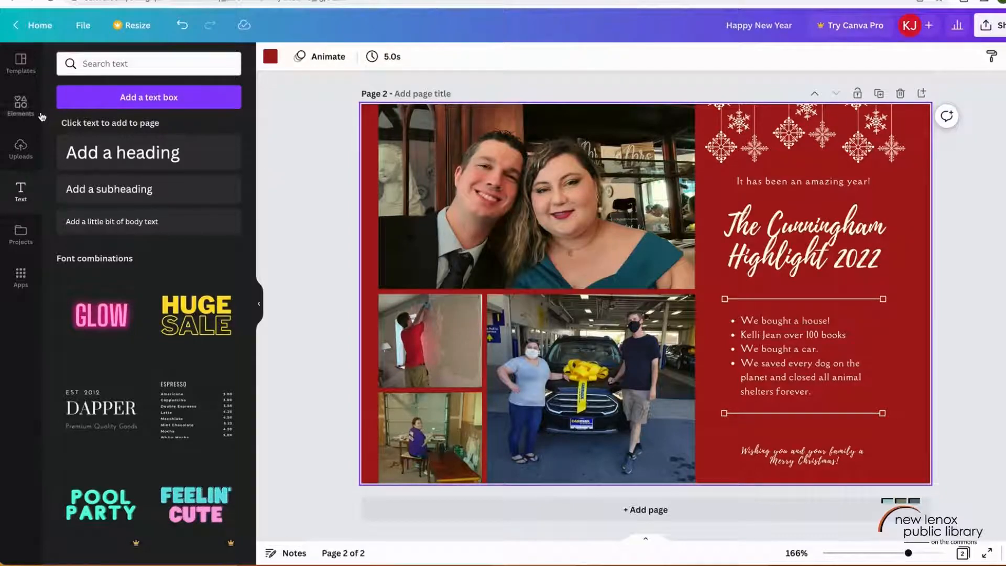
- Search Elements for 'dogs' and add the corgi sticker to page 2
left_click(21, 104)
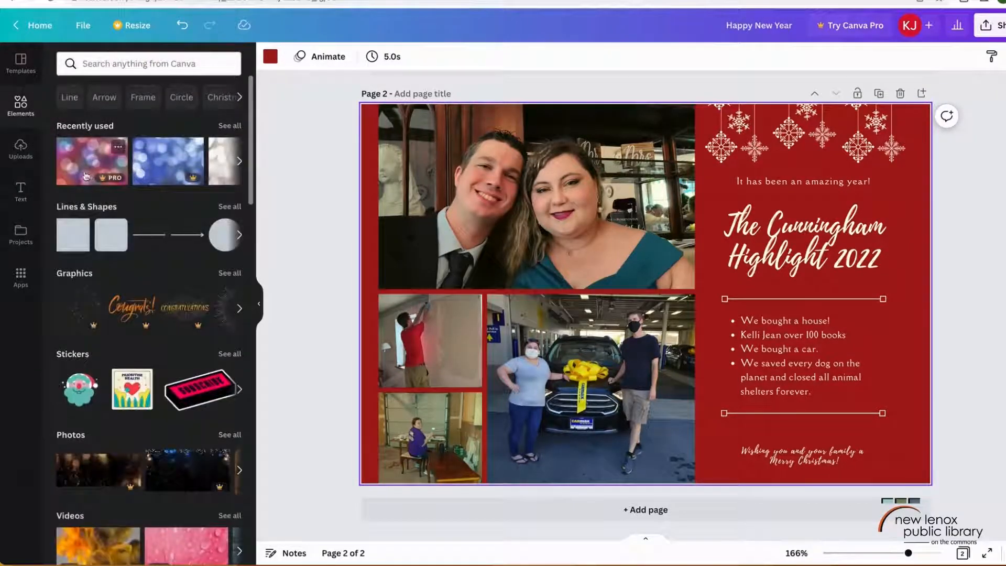
left_click(125, 69)
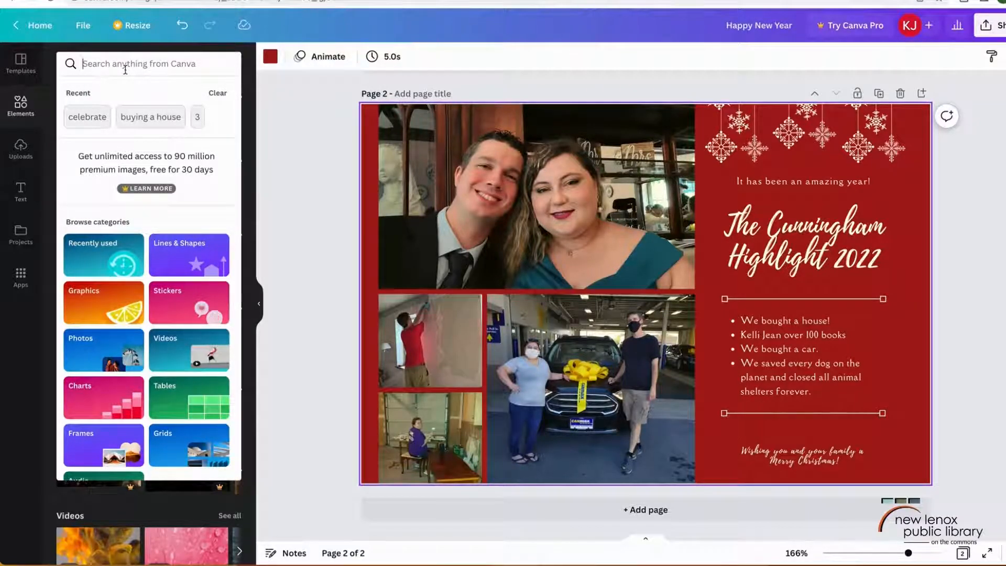
type("dogs")
key("Return")
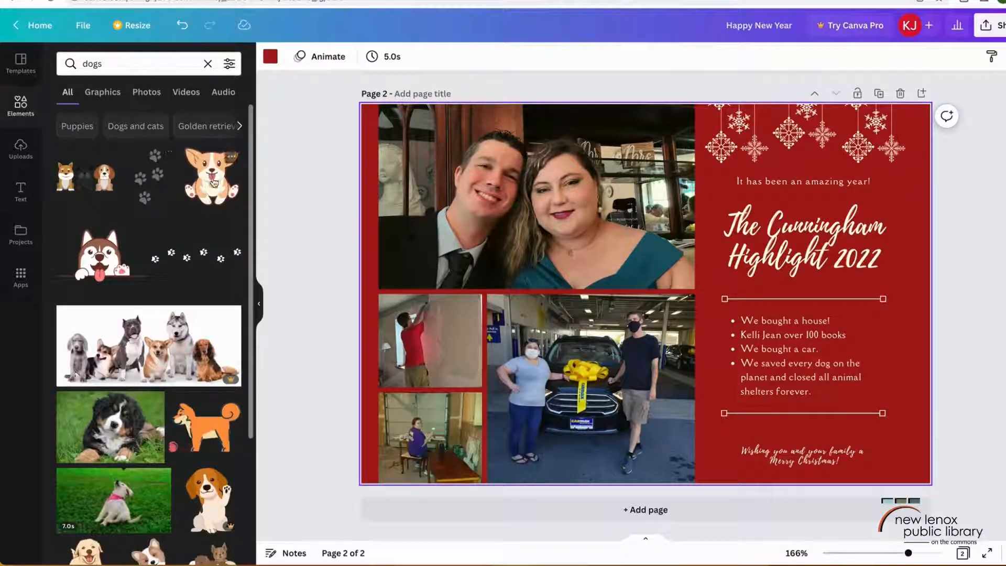
left_click(202, 178)
- Shrink the corgi and place it at the car photo's bottom-right corner
left_click_drag(648, 300, 483, 397)
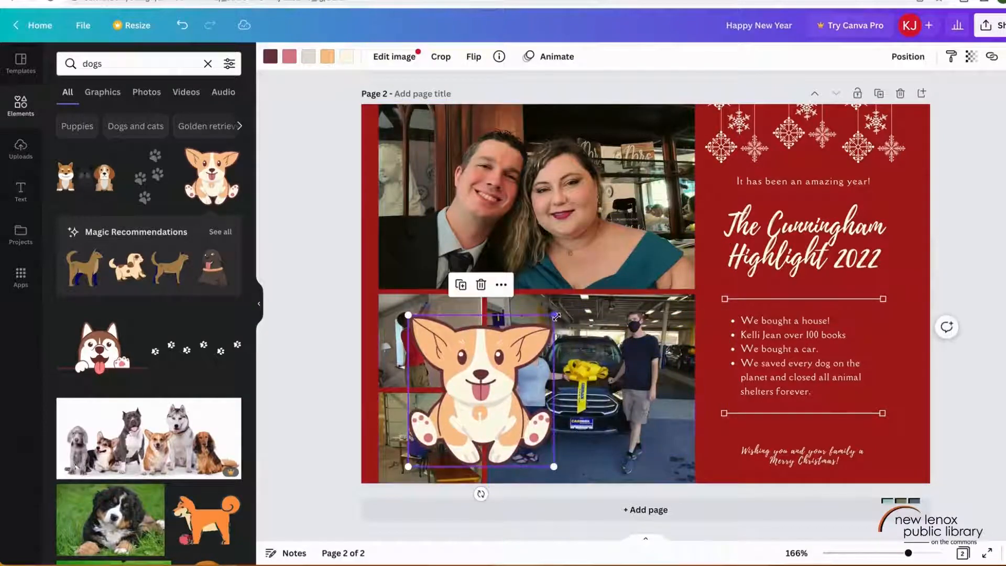
left_click_drag(554, 314, 480, 392)
left_click_drag(435, 432, 665, 447)
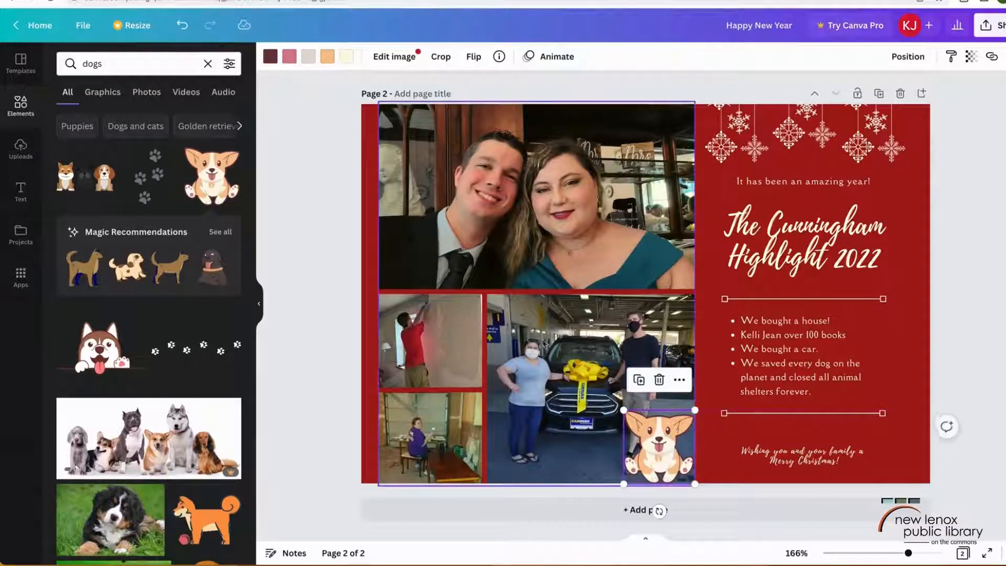
- Try recolouring the corgi's orange with brown, pink, dark red and a photo-sampled pink
left_click(327, 58)
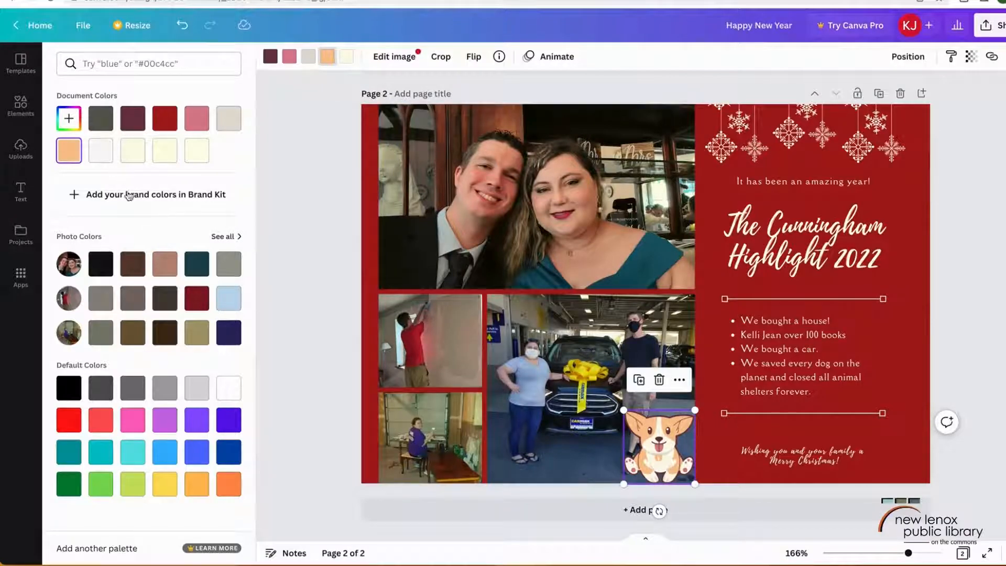
left_click(164, 267)
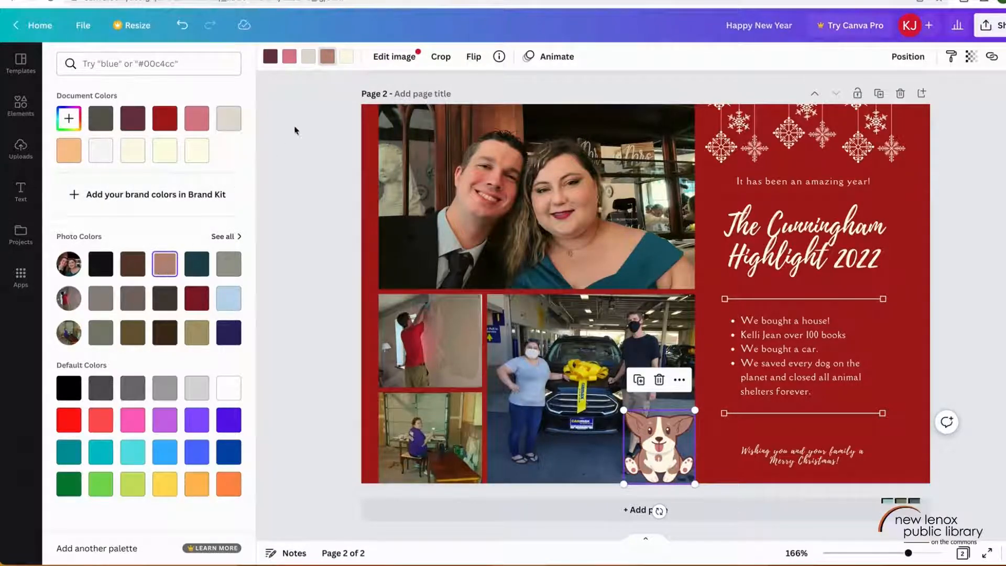
left_click(296, 62)
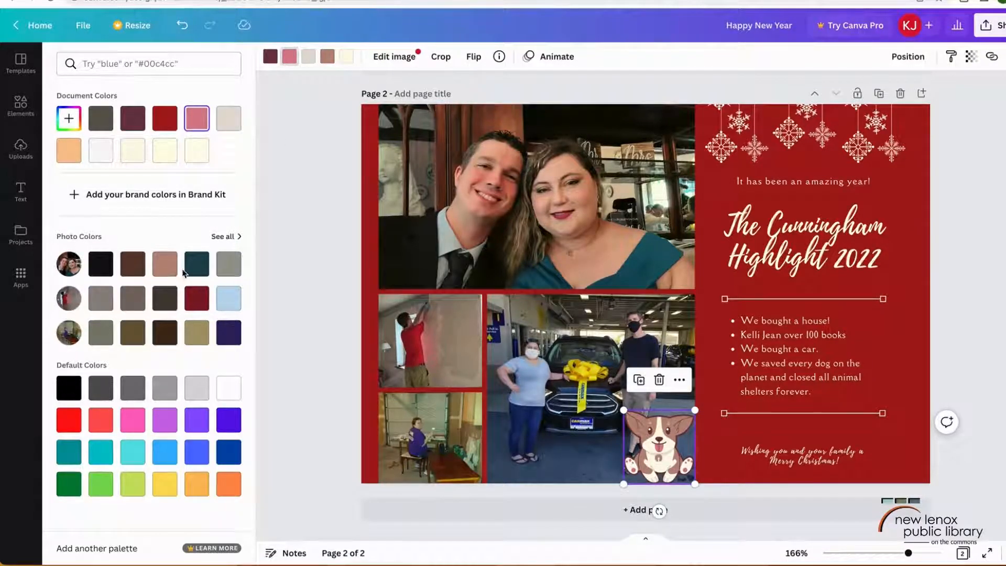
left_click(200, 299)
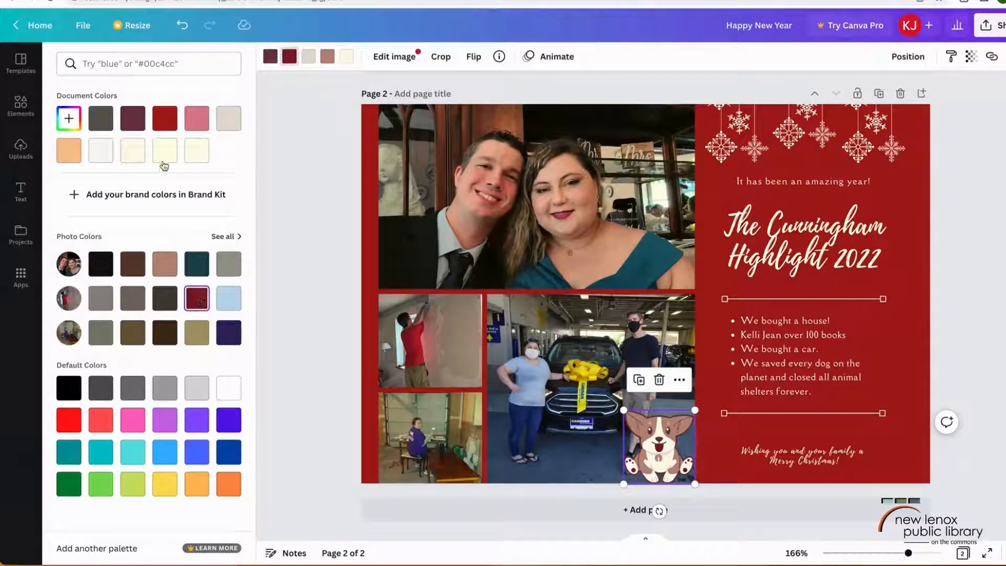
left_click(78, 129)
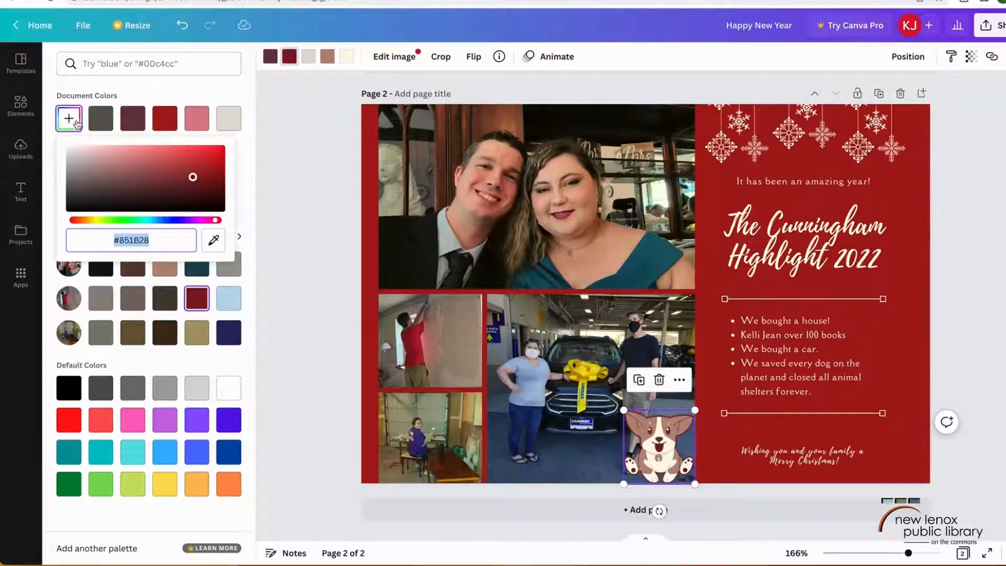
left_click(213, 240)
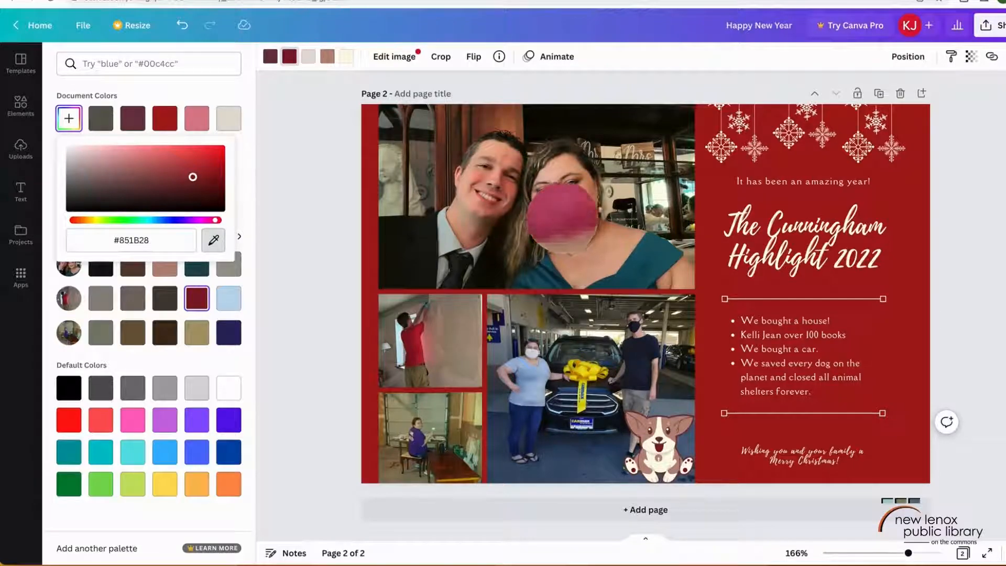
left_click(561, 216)
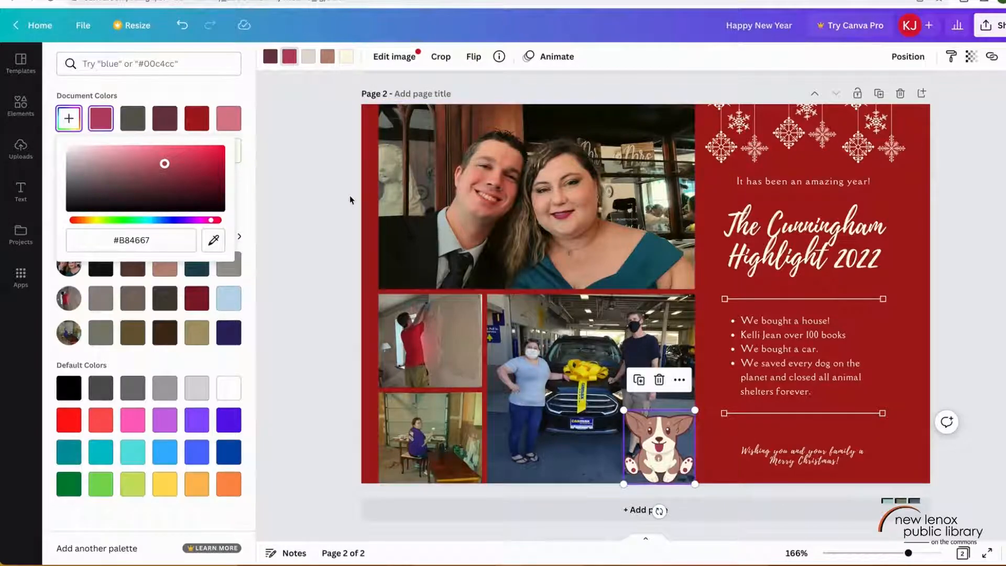
- Change the page 2 background to the dark red #851B28
left_click(369, 192)
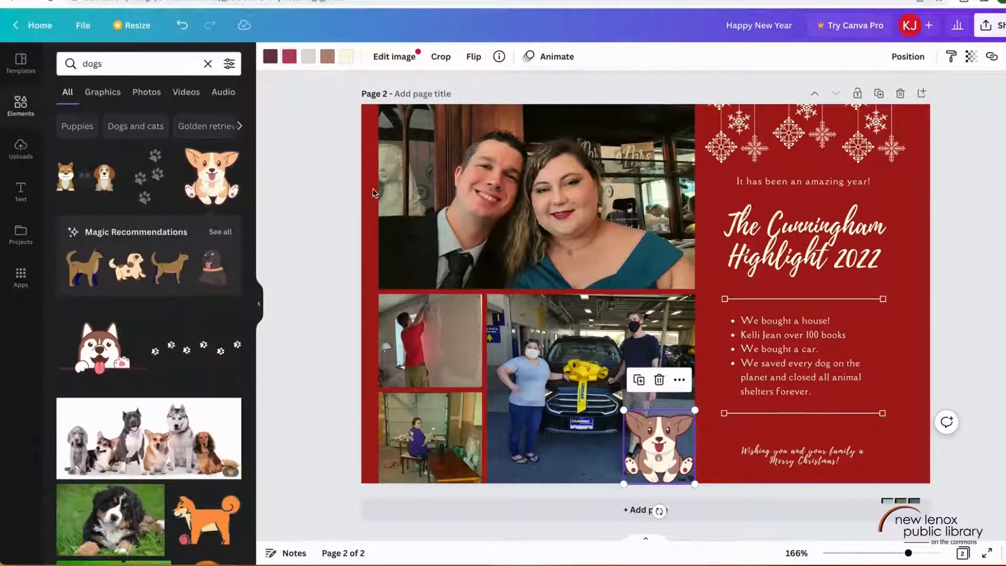
left_click(271, 57)
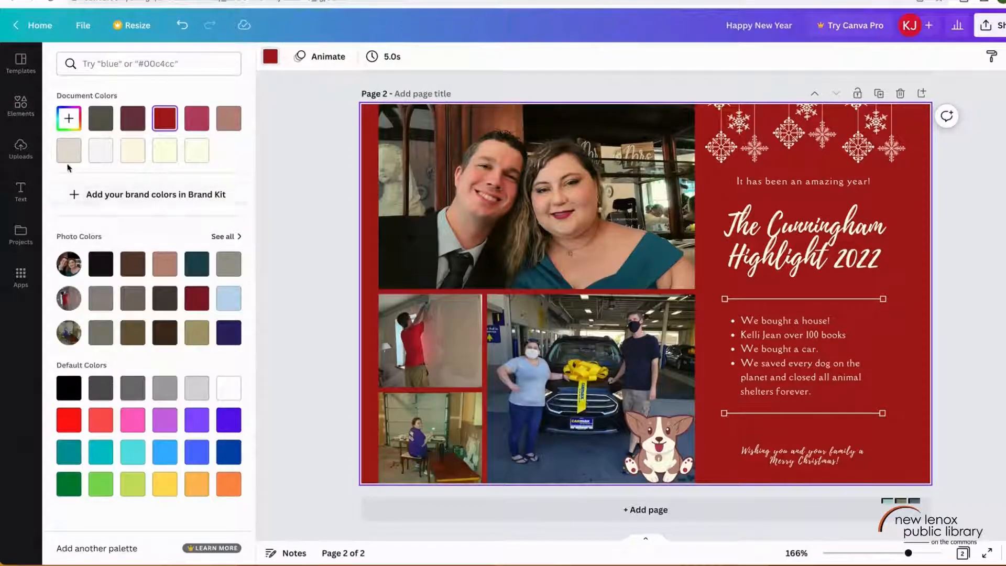
left_click(202, 307)
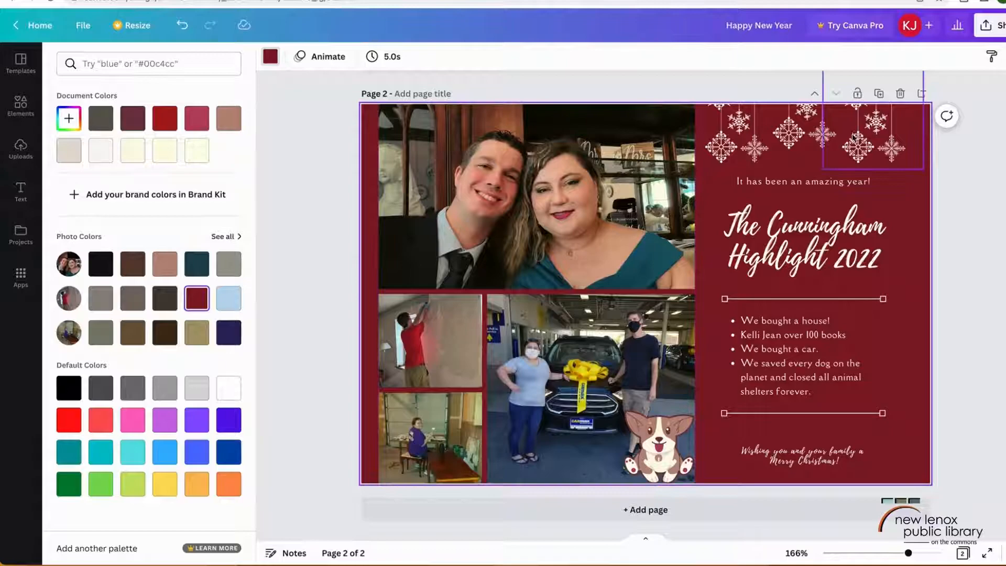
- Delete the three hanging snowflake ornaments above the text panel
left_click(729, 148)
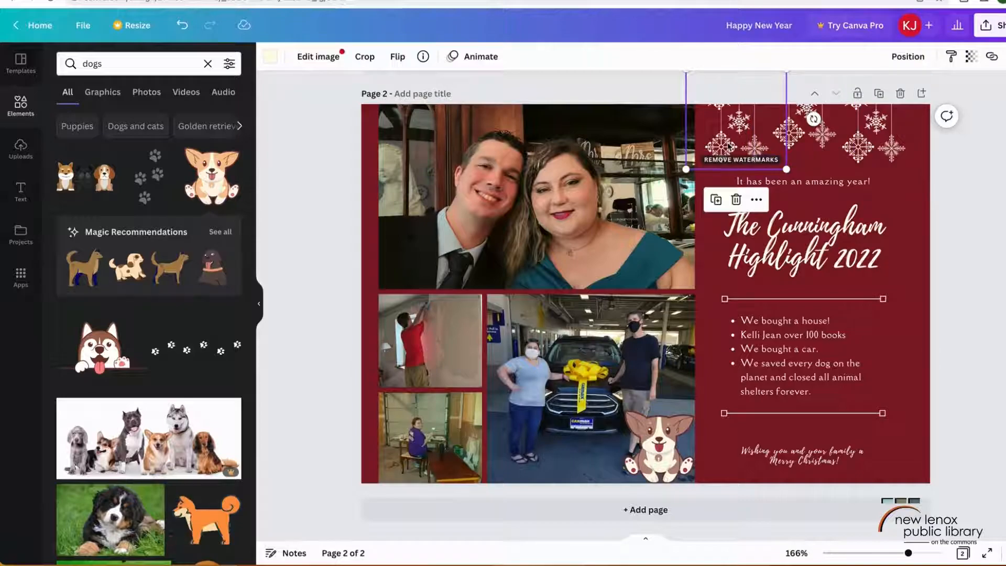
key("Delete")
left_click(798, 141)
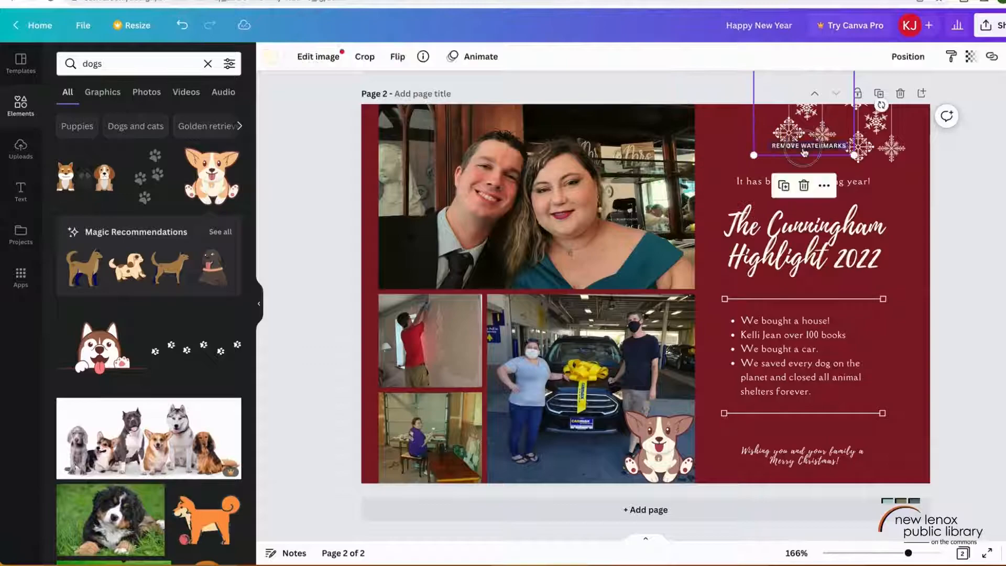
key("Delete")
left_click(842, 146)
key("Delete")
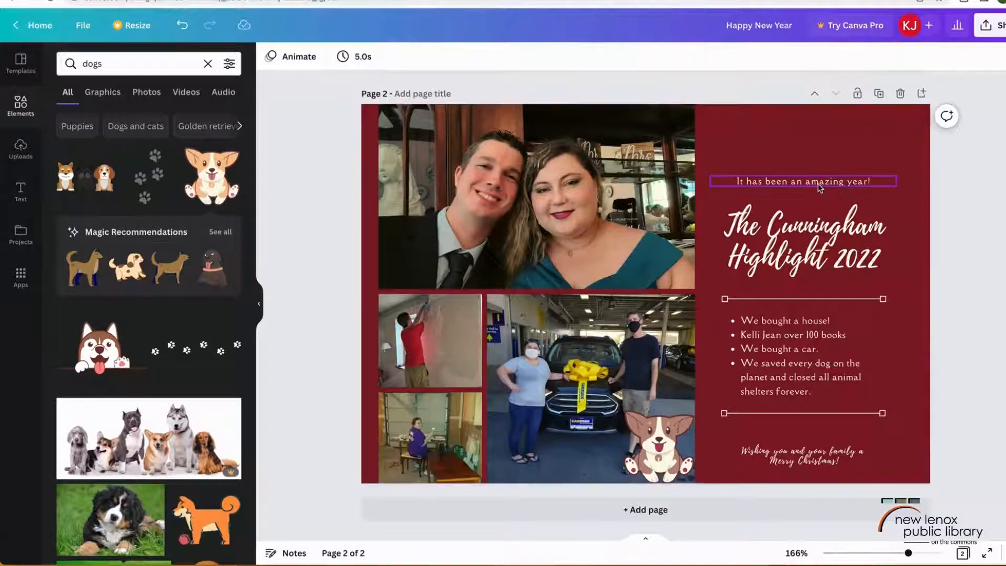
- Move the tagline, title, both dividers and the bullet list up the right panel
left_click_drag(822, 184, 823, 142)
left_click(822, 236)
left_click_drag(822, 234, 830, 201)
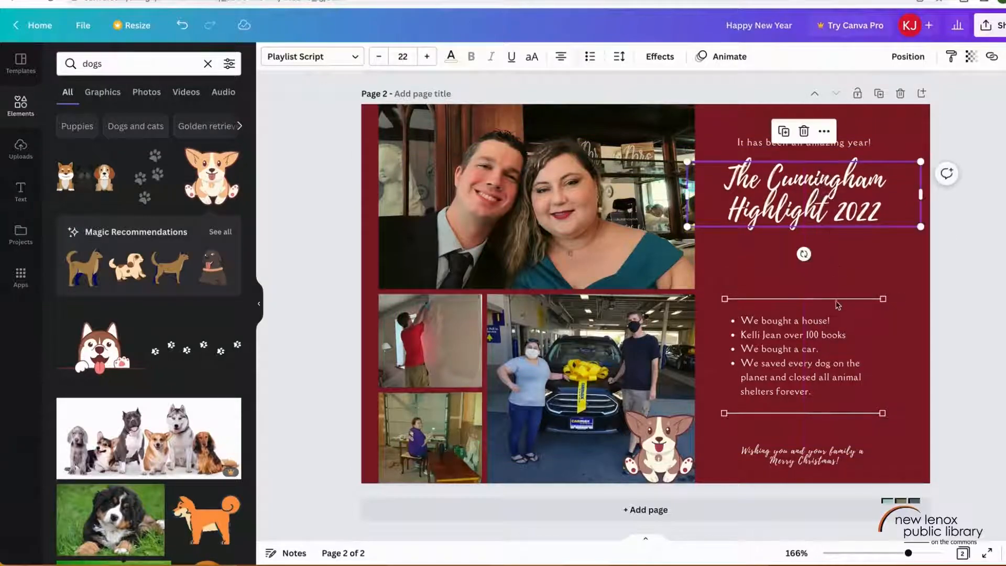
left_click_drag(836, 299, 836, 253)
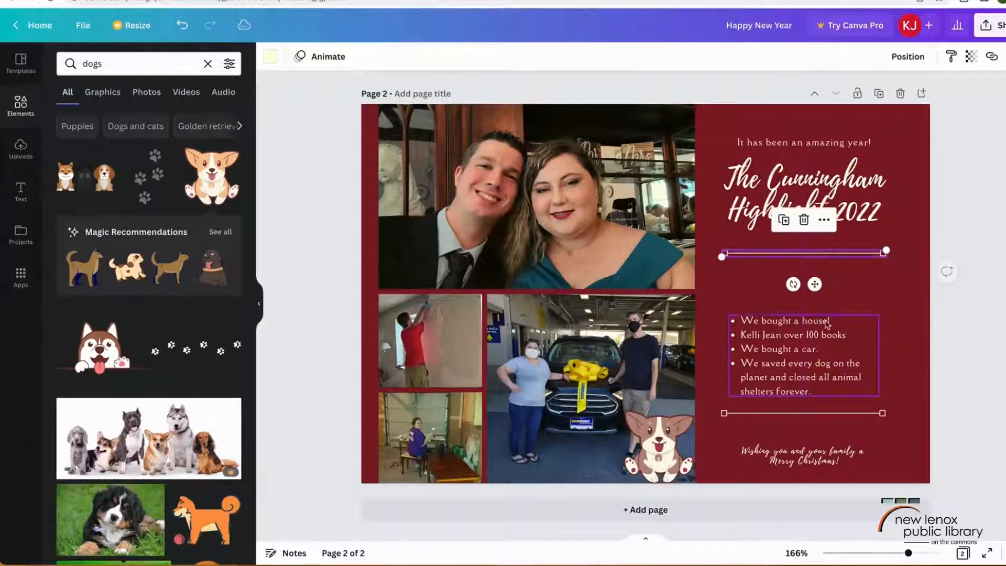
left_click_drag(829, 341, 830, 305)
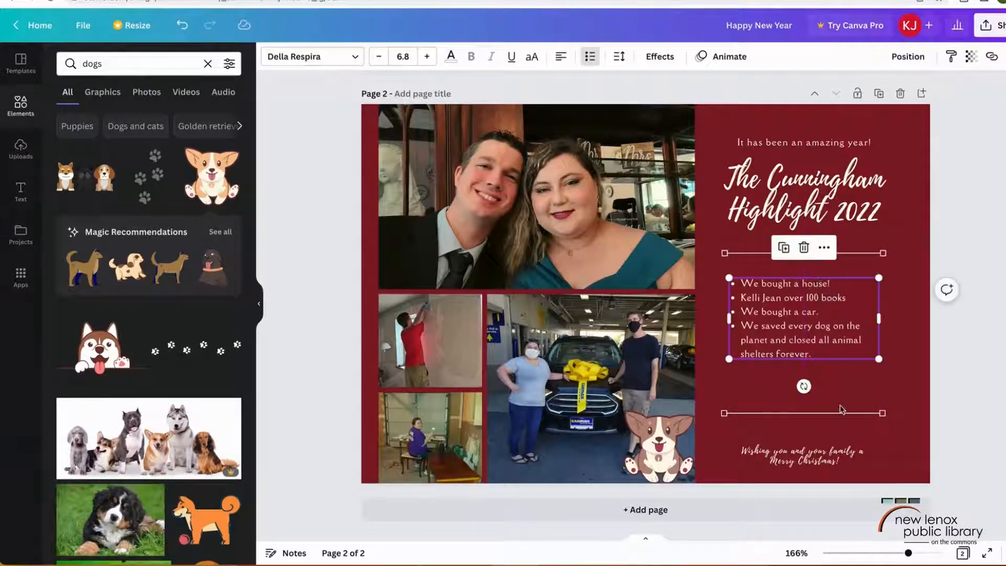
left_click_drag(837, 414, 839, 387)
- Put the corgi at the panel's bottom-right and narrow the greeting beside it to three lines
left_click(654, 443)
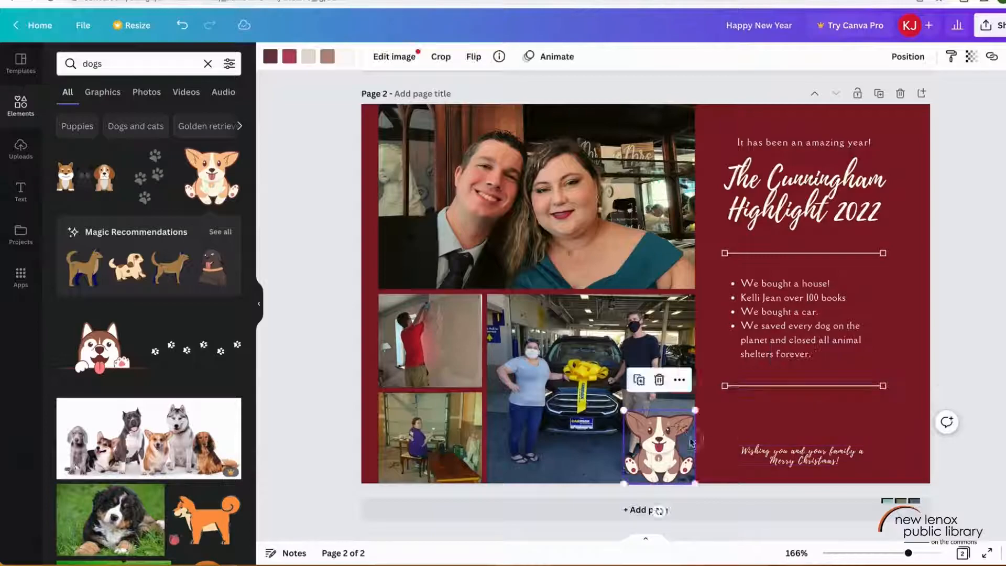
left_click_drag(655, 443, 868, 436)
left_click_drag(816, 452, 816, 418)
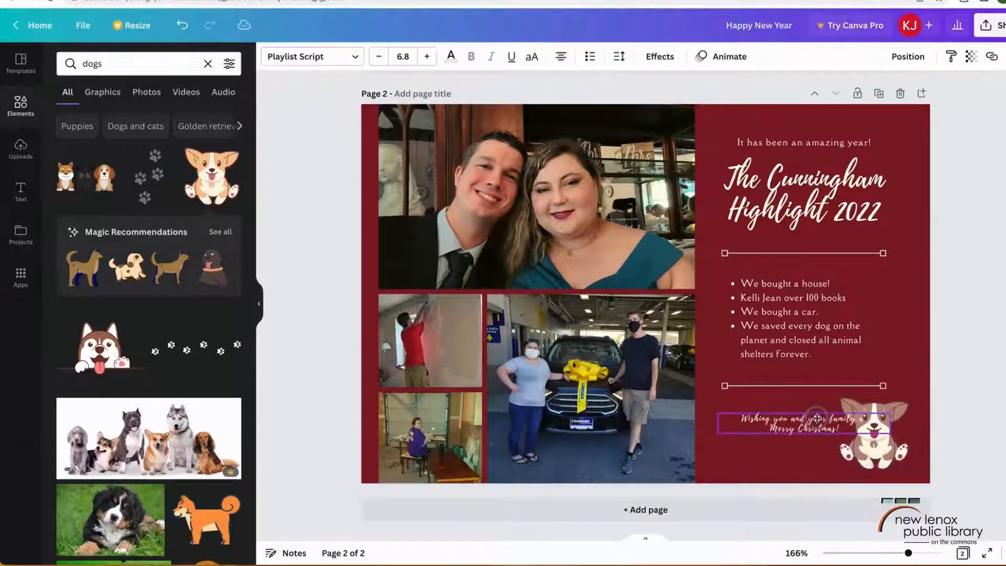
left_click_drag(891, 421, 801, 421)
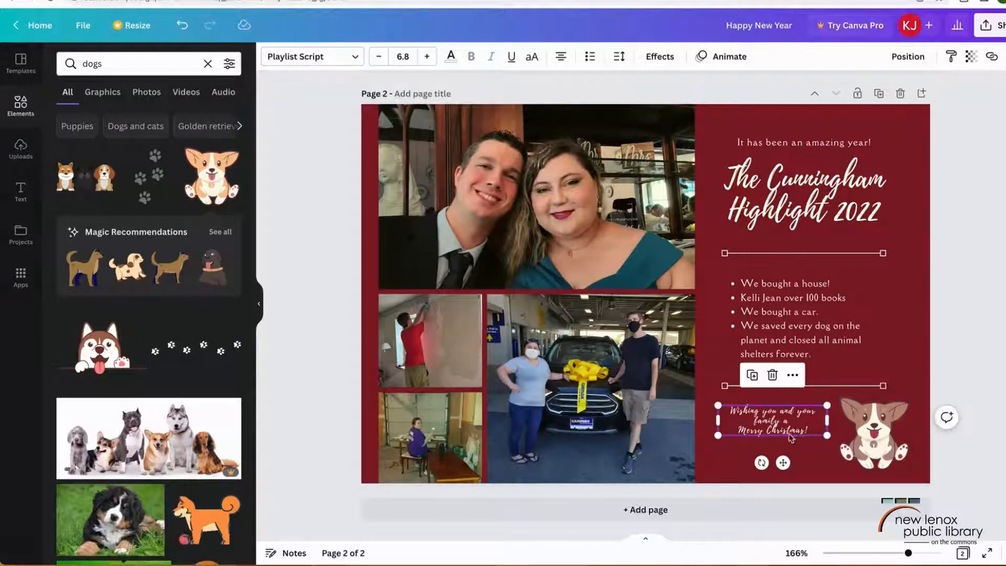
- Centre the greeting text and raise its font size to 10.8
left_click(811, 430)
left_click_drag(812, 430, 726, 407)
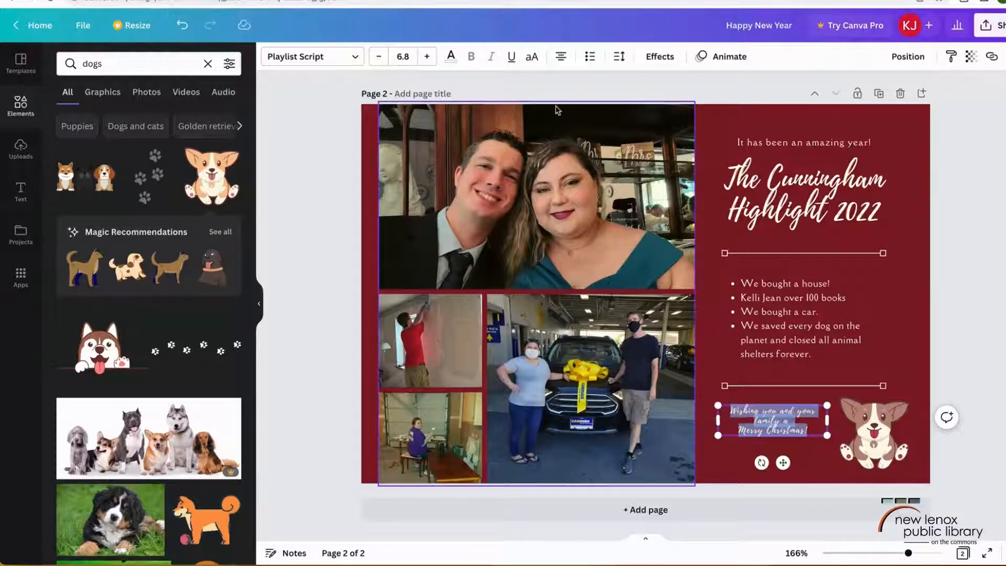
left_click(561, 60)
left_click(561, 60)
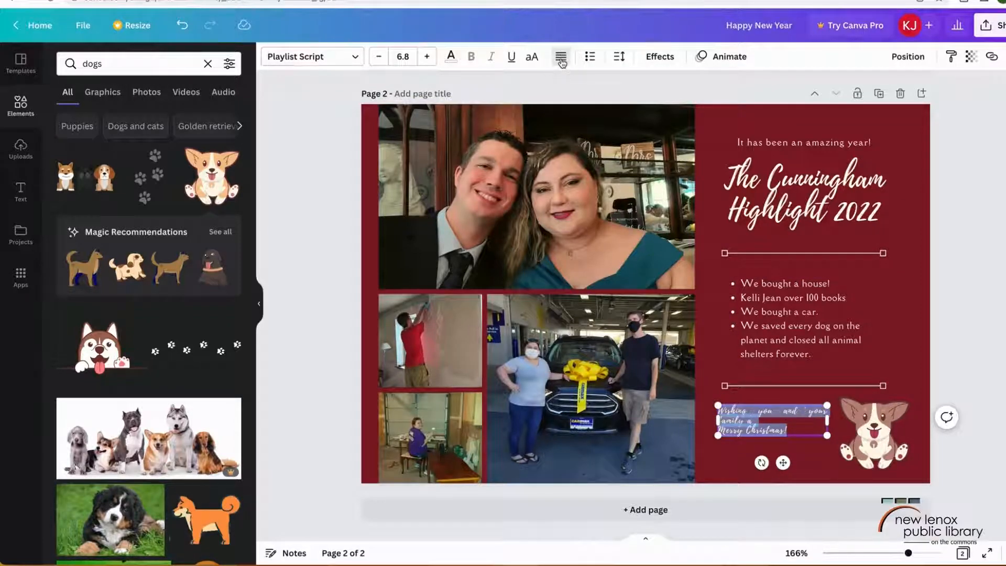
left_click(561, 60)
left_click(561, 59)
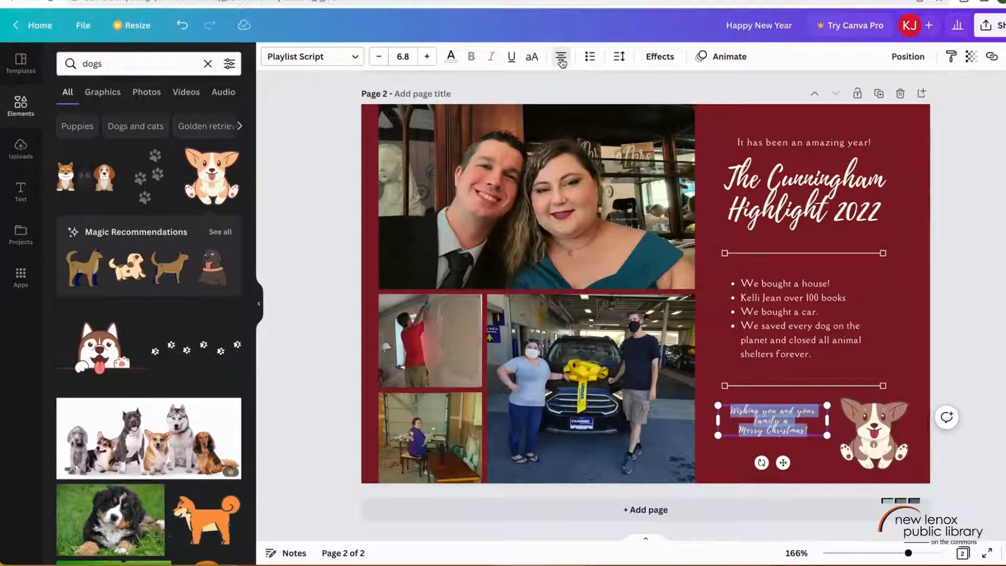
left_click(422, 61)
left_click(427, 60)
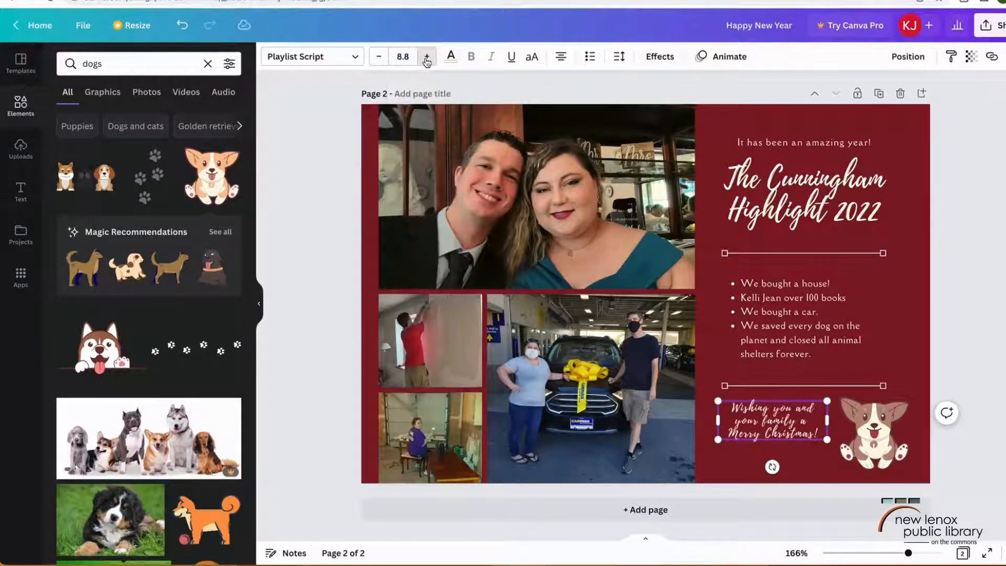
left_click(426, 59)
left_click(427, 59)
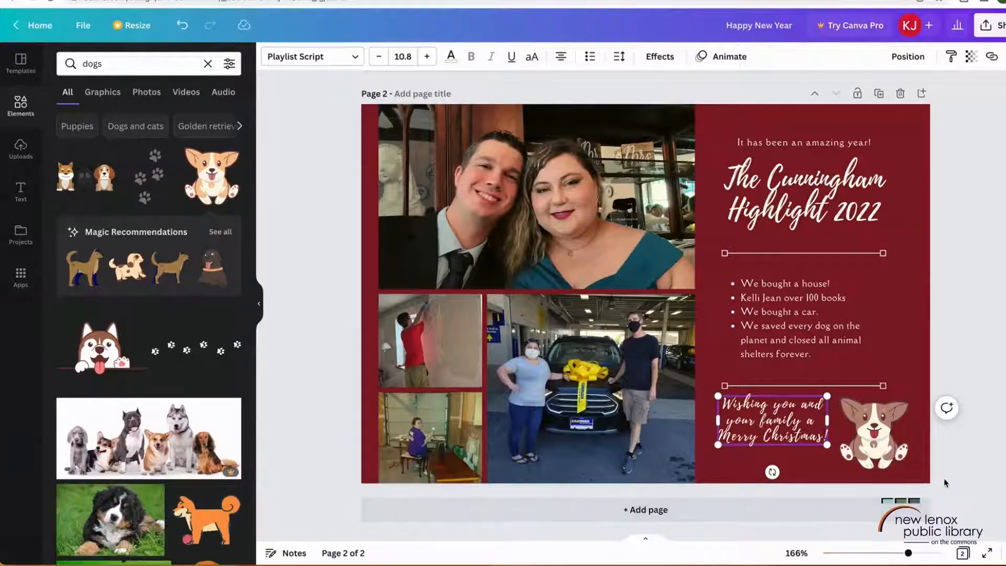
- Reposition the greeting just below the divider, level with the corgi
left_click(944, 483)
left_click(807, 440)
left_click_drag(808, 440, 812, 458)
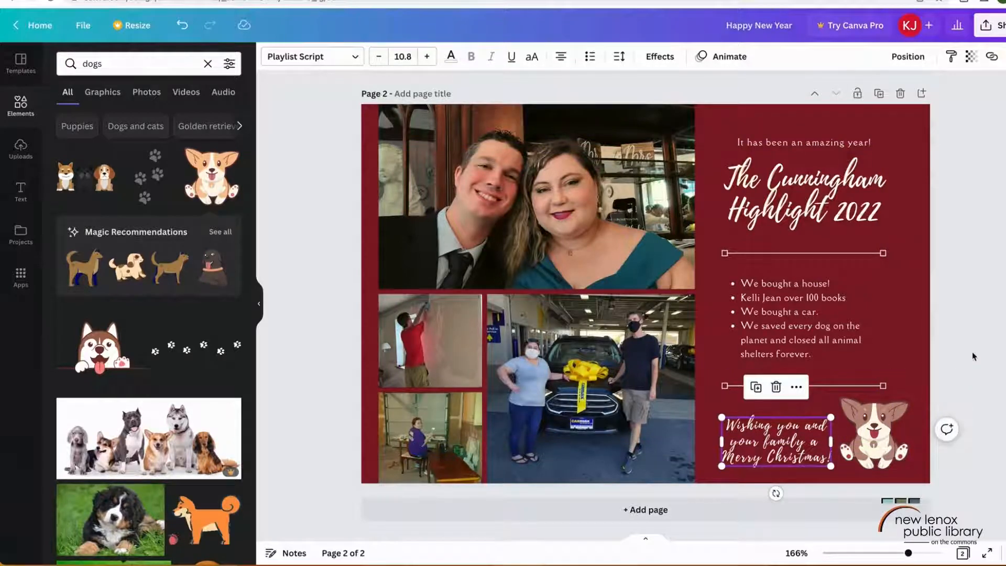
left_click(973, 356)
left_click_drag(791, 439, 790, 435)
left_click(958, 398)
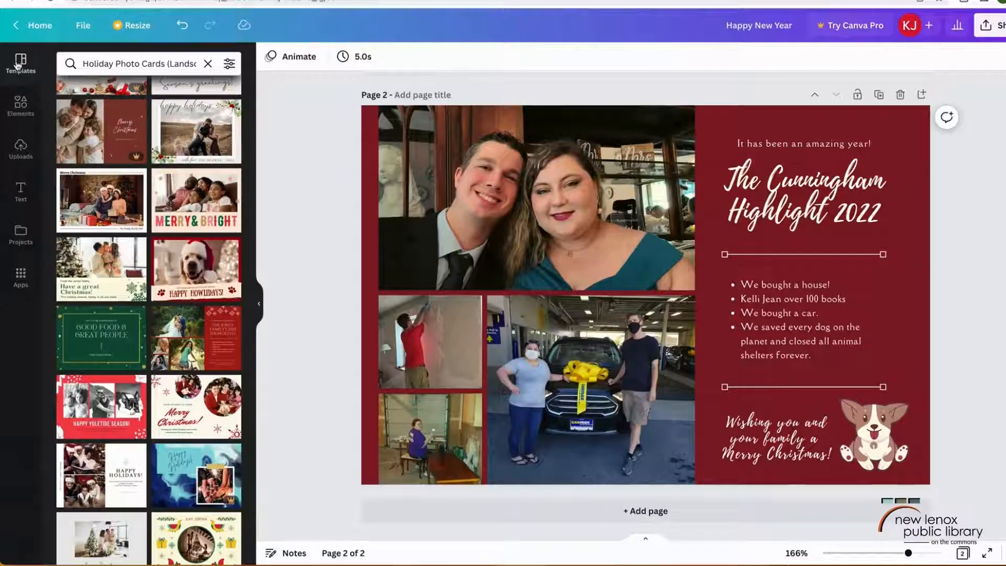
scroll(155, 121, "up", 3)
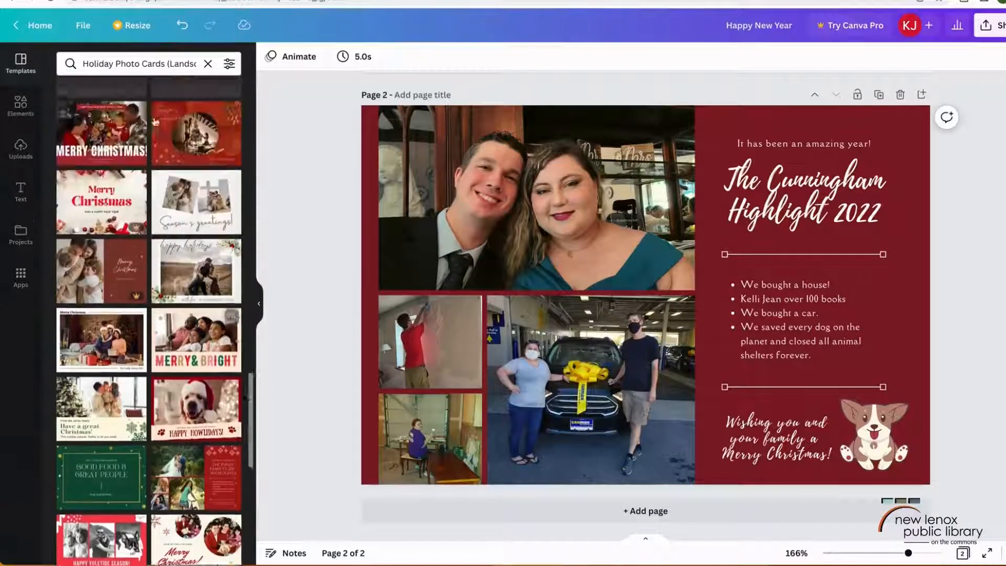
scroll(153, 120, "up", 5)
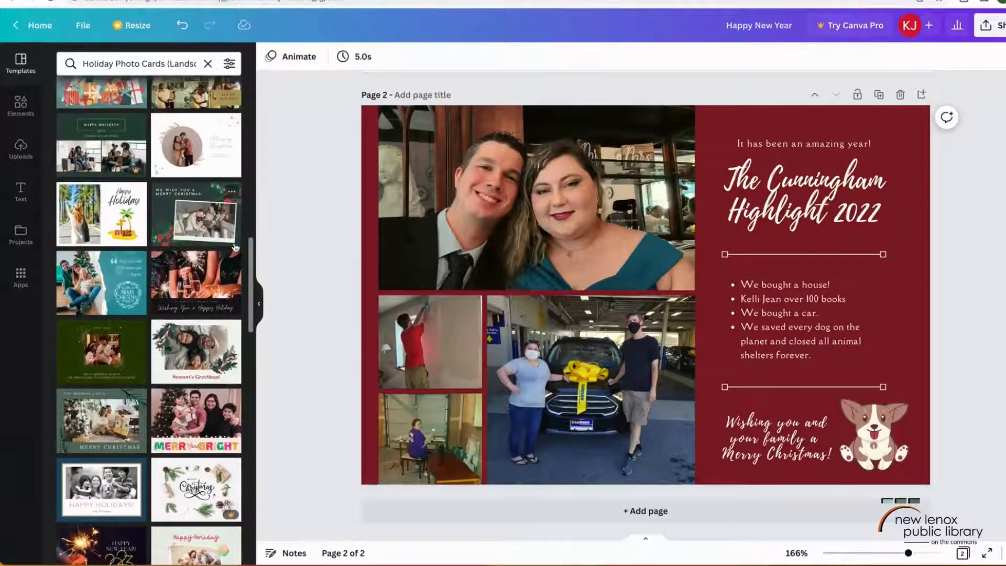
scroll(235, 248, "up", 5)
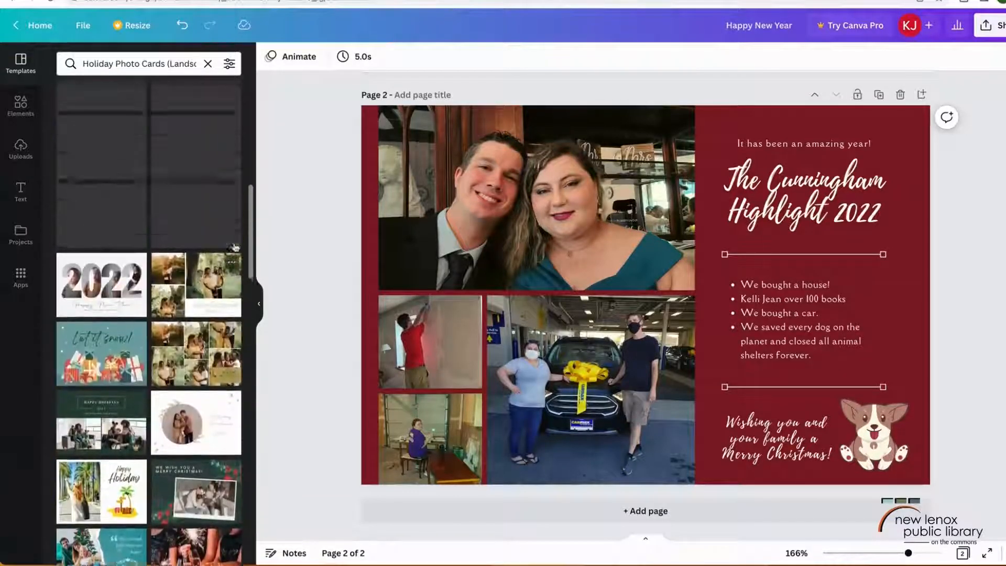
scroll(234, 247, "up", 5)
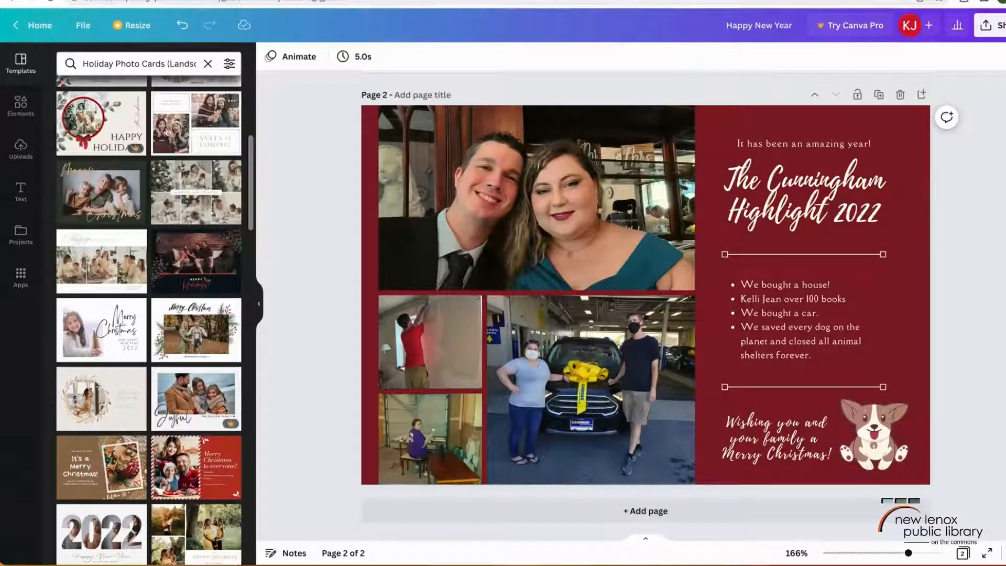
- Add a page 3 with the Merry Christmas design and swap its kids photo for the couple photo
left_click(468, 508)
left_click(75, 193)
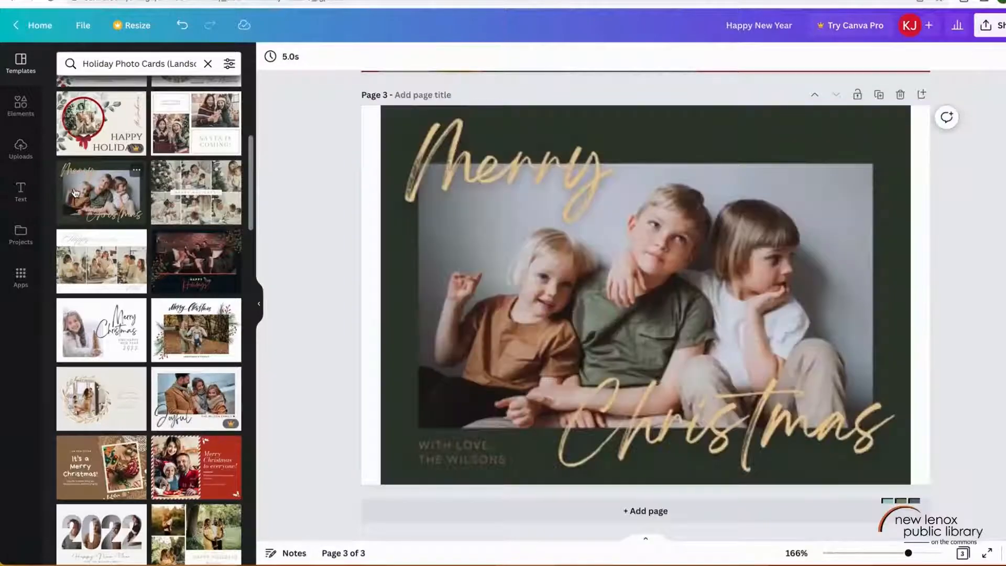
left_click(9, 116)
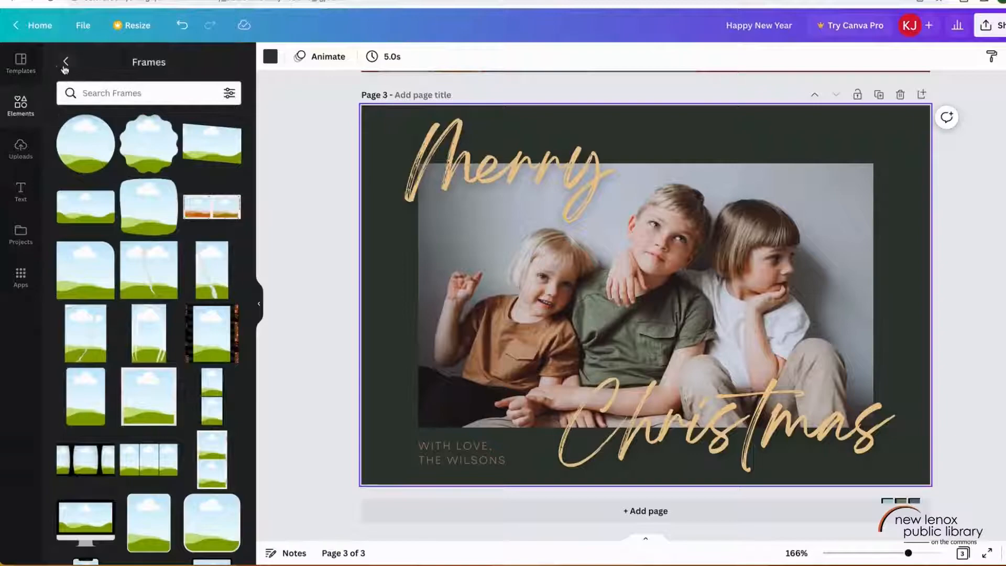
left_click(20, 148)
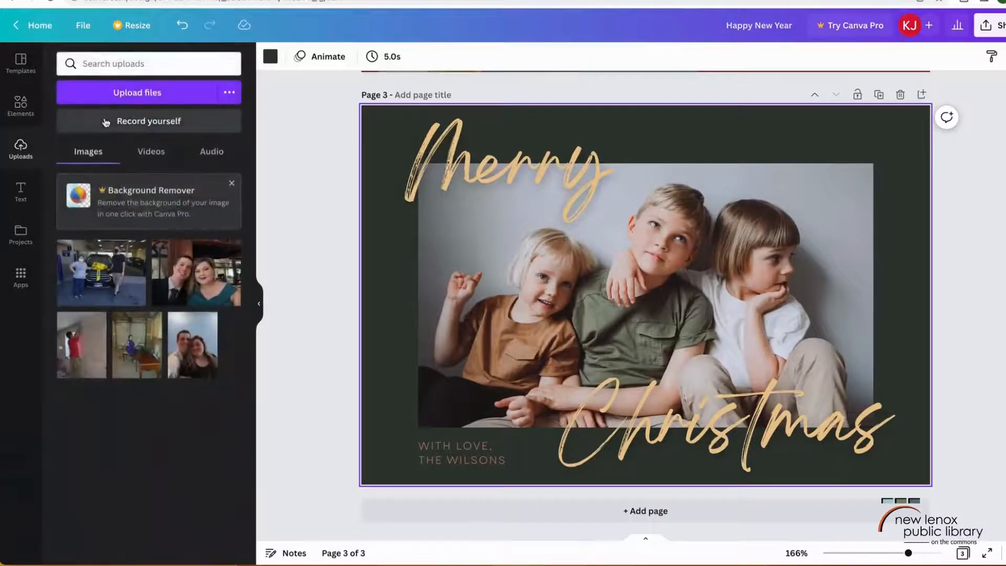
left_click_drag(178, 288, 569, 296)
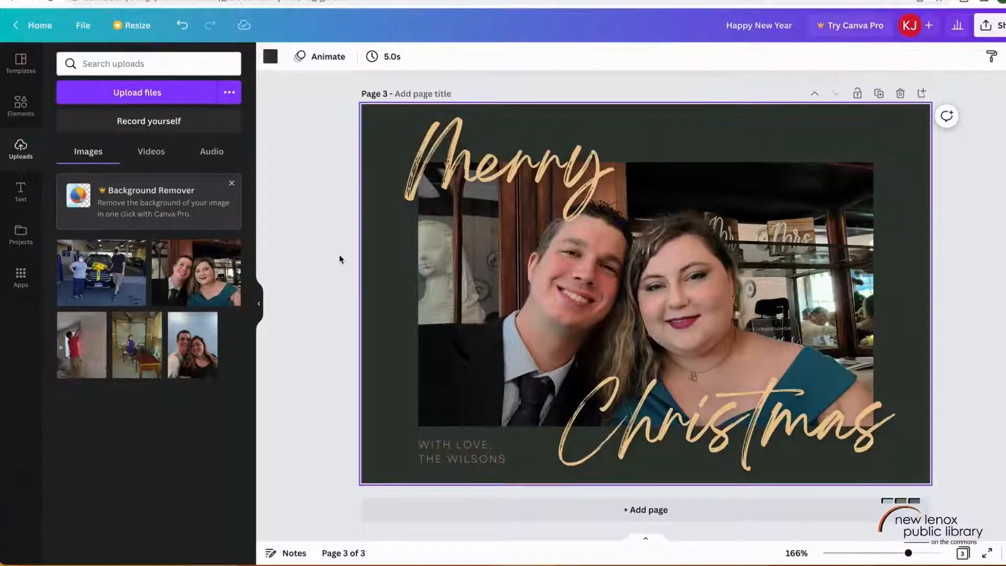
scroll(339, 255, "up", 6)
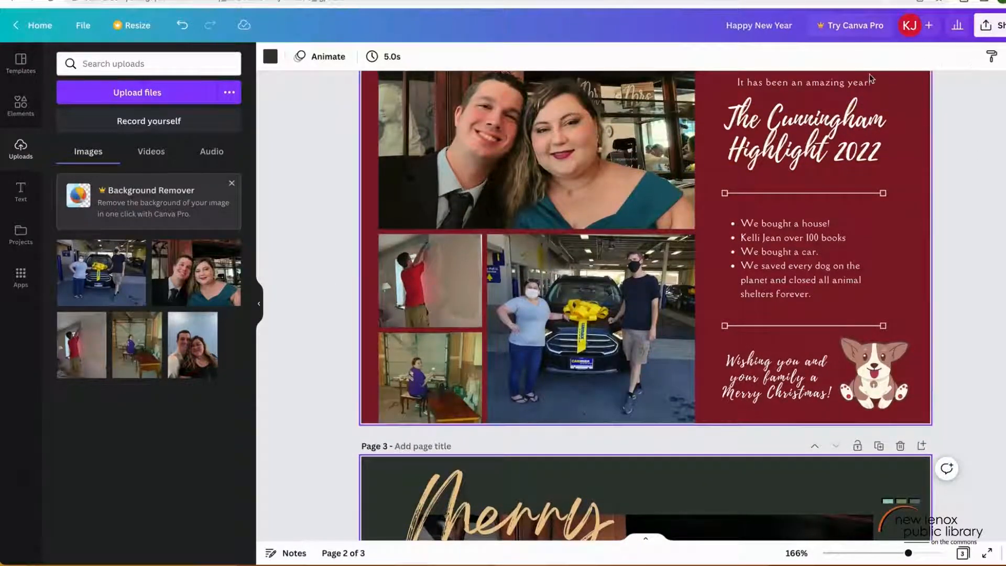
- Browse the Templates, Elements, Uploads, Text, Projects and Apps panels, ending on Holiday Photo Cards templates
left_click(22, 67)
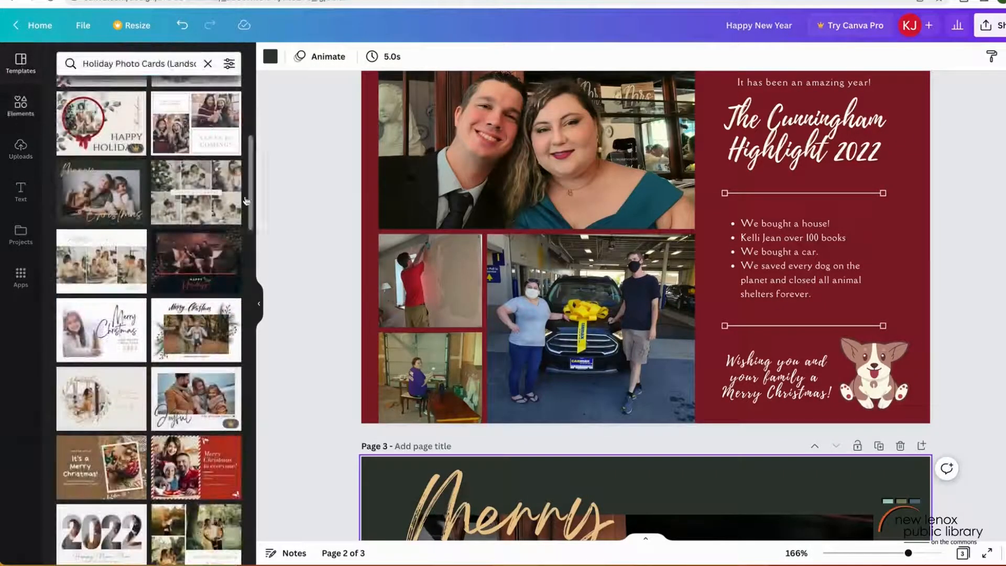
left_click(20, 116)
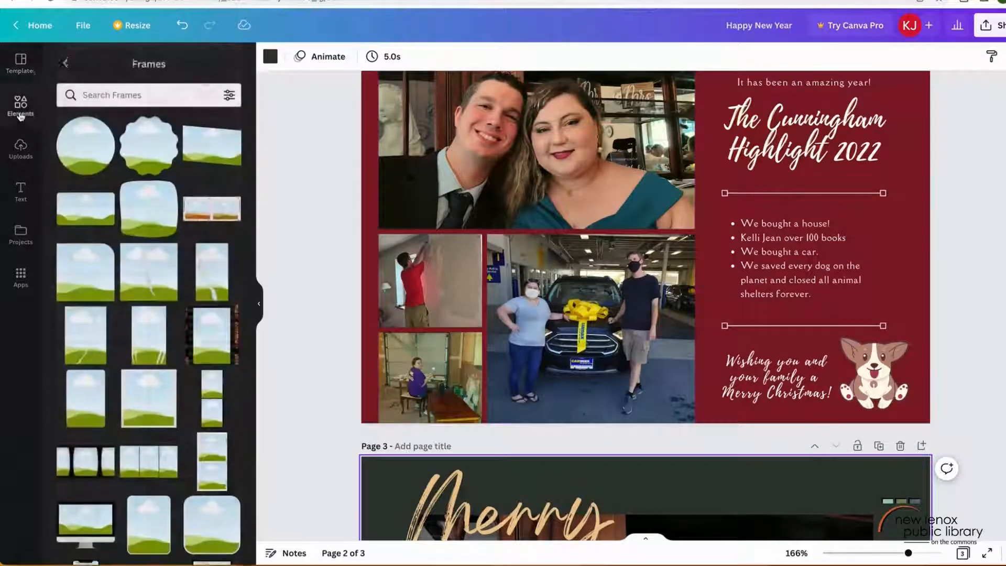
left_click(67, 63)
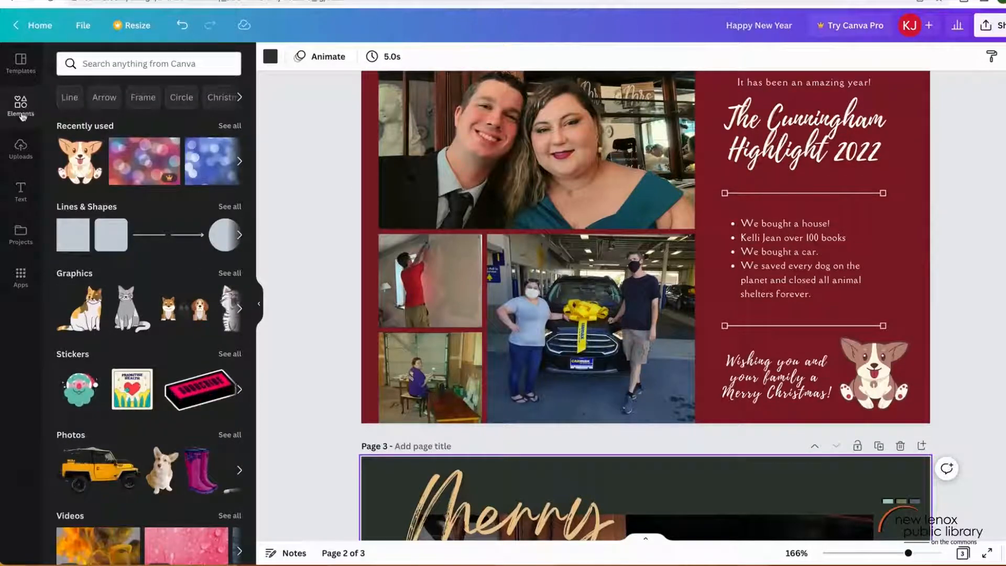
left_click(18, 158)
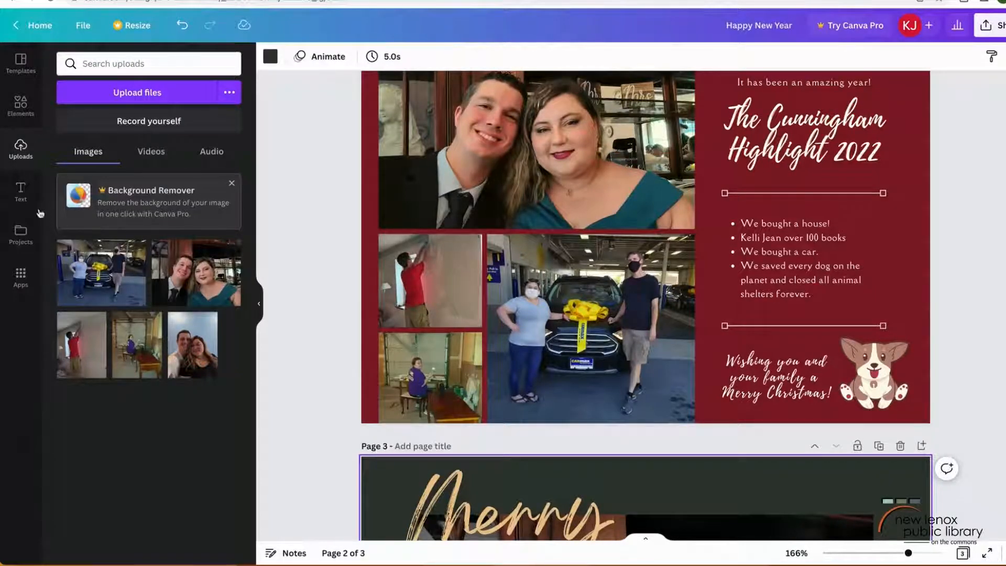
left_click(21, 202)
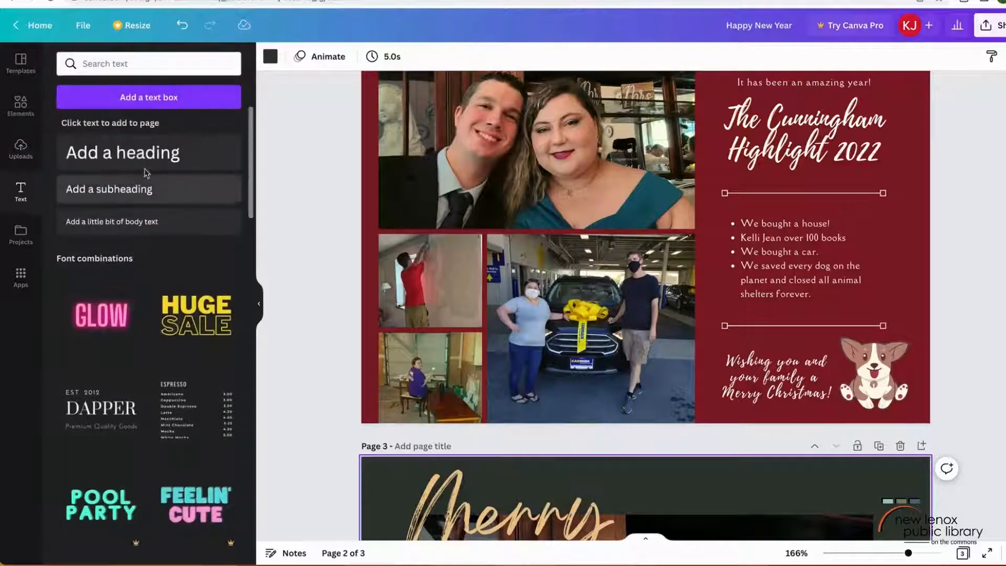
scroll(146, 173, "down", 1)
left_click(14, 239)
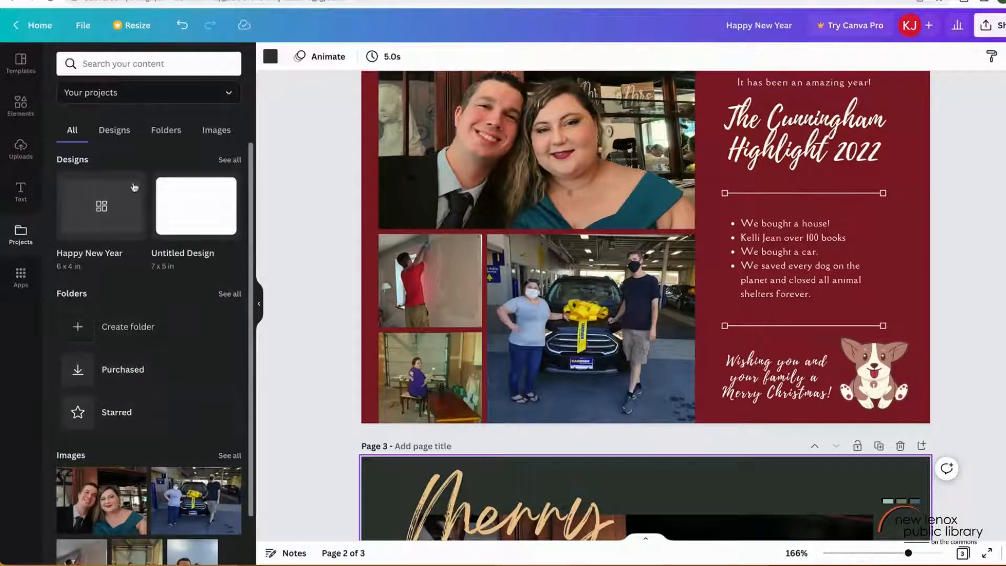
left_click(21, 274)
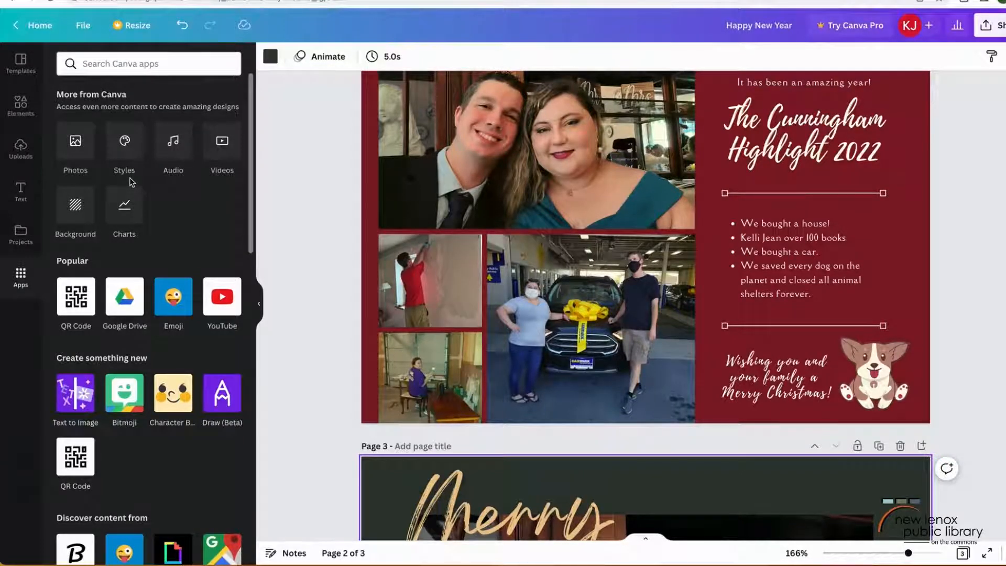
left_click_drag(253, 168, 249, 193)
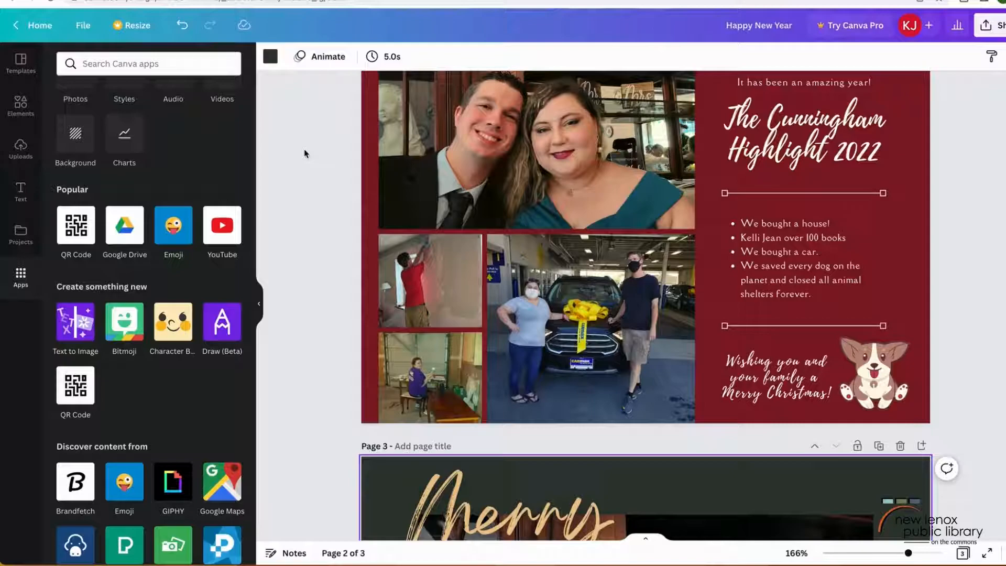
left_click(31, 59)
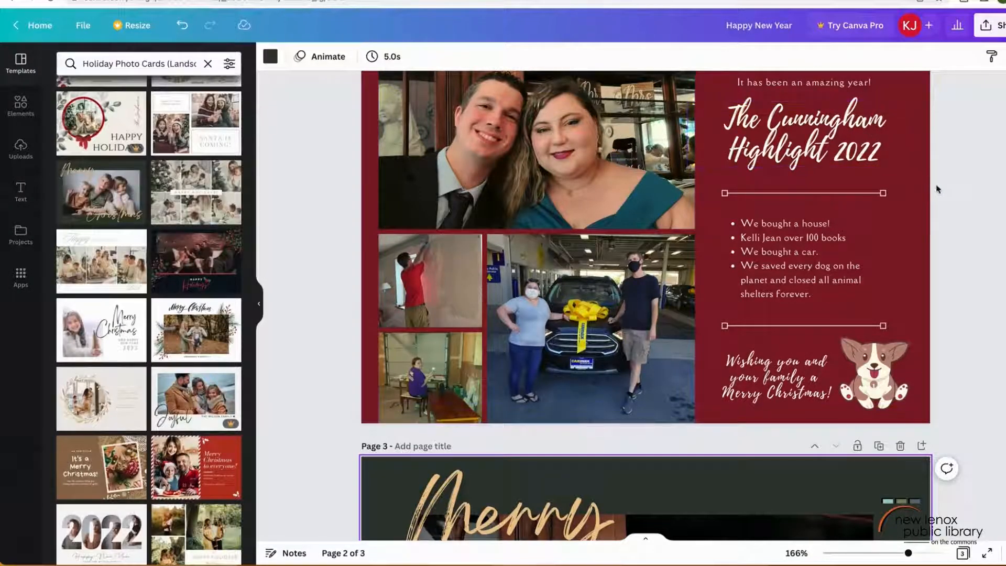
scroll(938, 185, "up", 2)
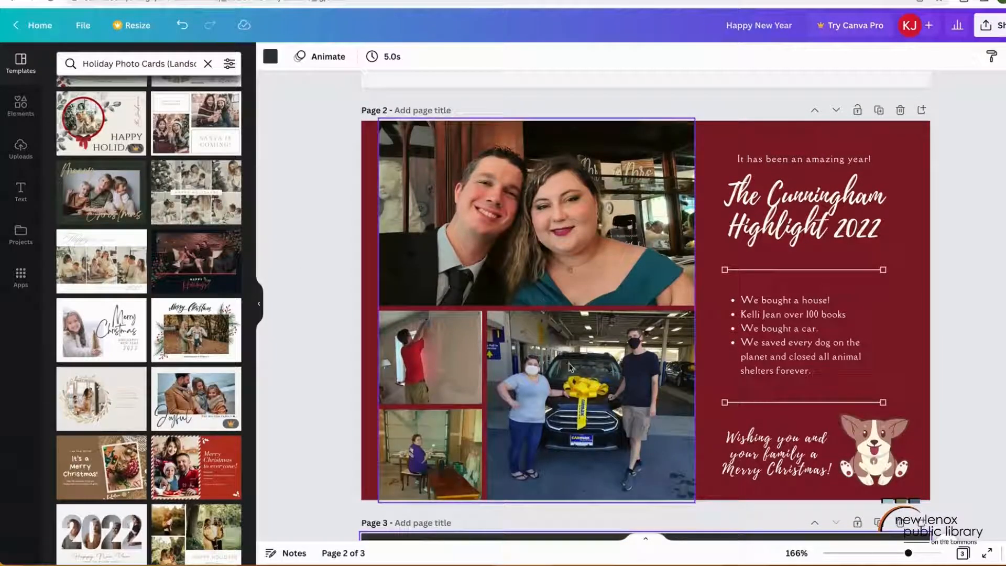
- Apply the Street filter to the top collage photo on page 2
left_click(487, 272)
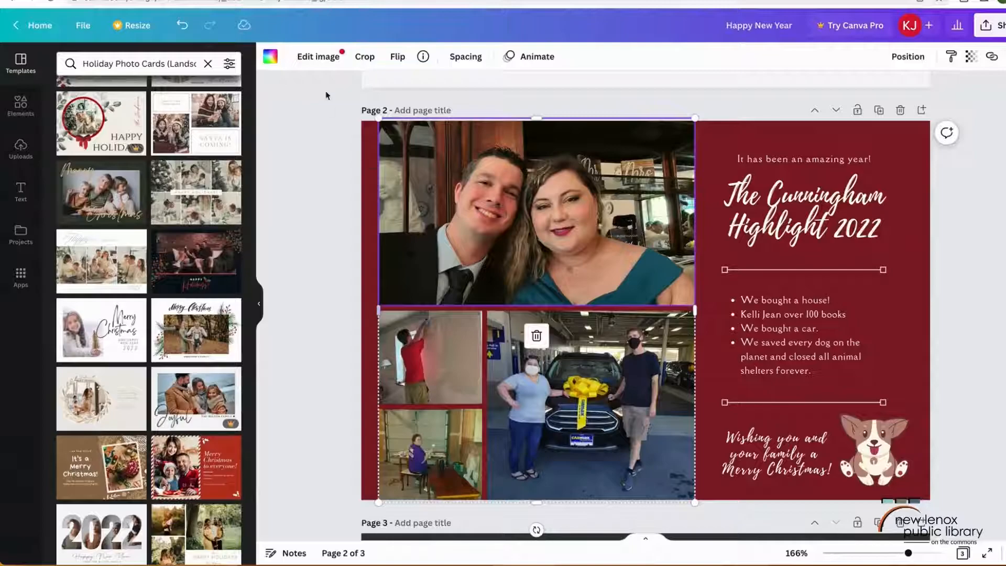
left_click(318, 60)
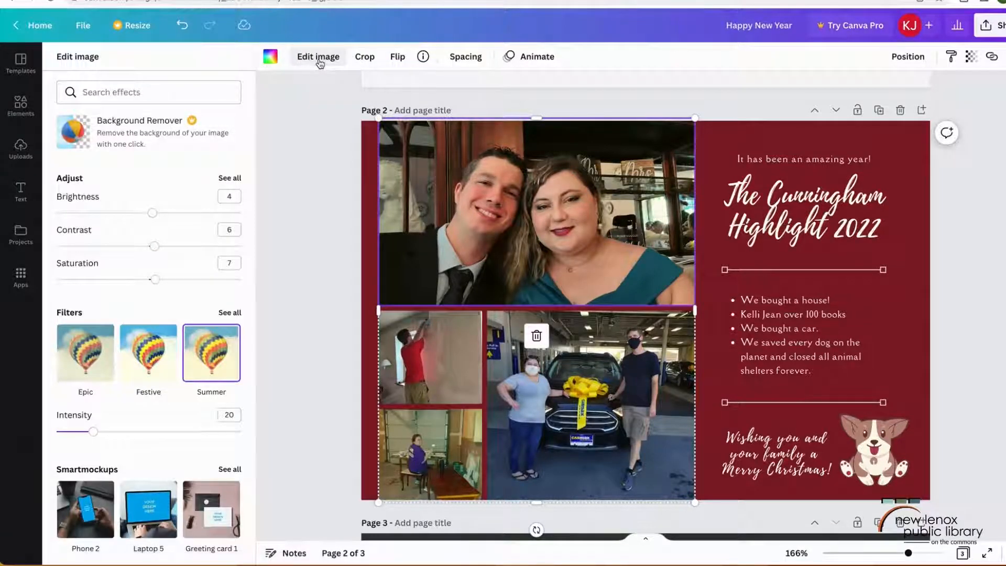
left_click(226, 313)
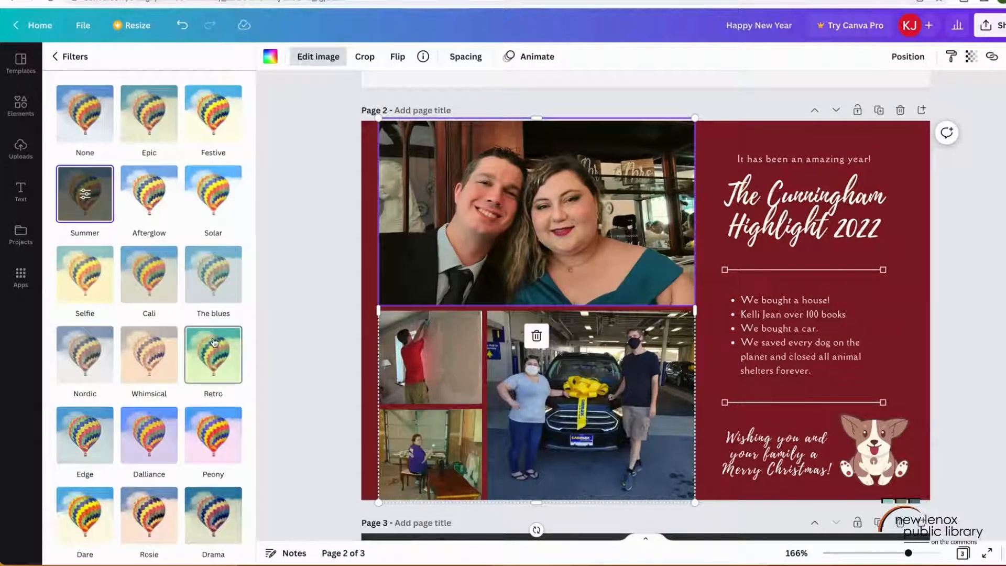
scroll(214, 343, "down", 3)
left_click(149, 498)
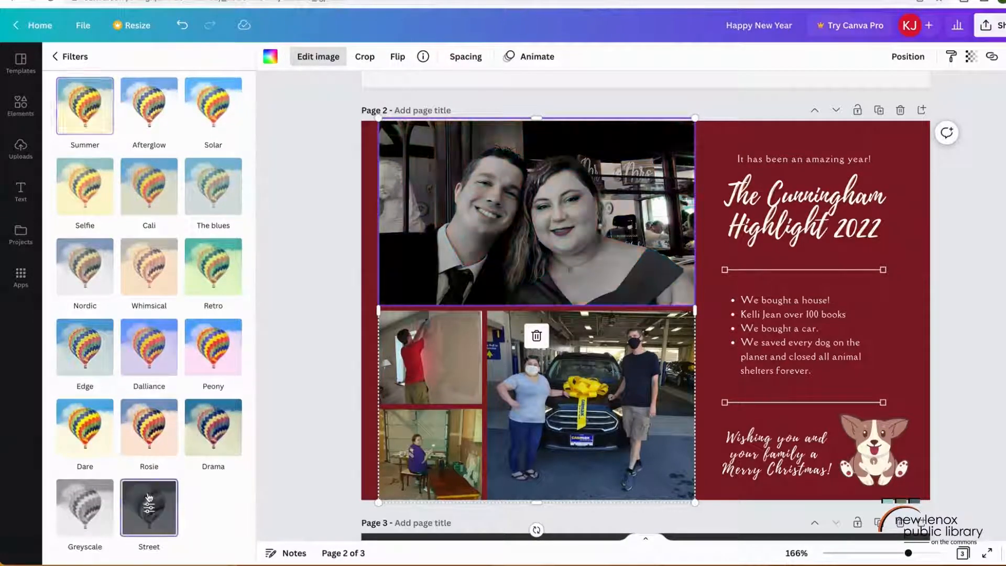
- Apply Street to the red-shirt, bottom-left and car photos, then undo the car photo's filter
left_click(458, 333)
left_click(156, 507)
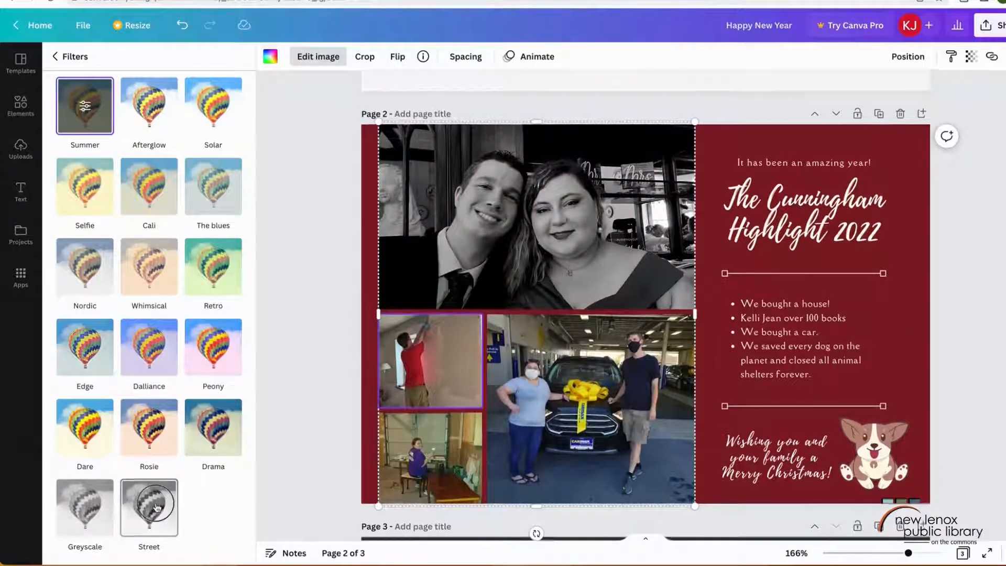
left_click(451, 456)
left_click(163, 510)
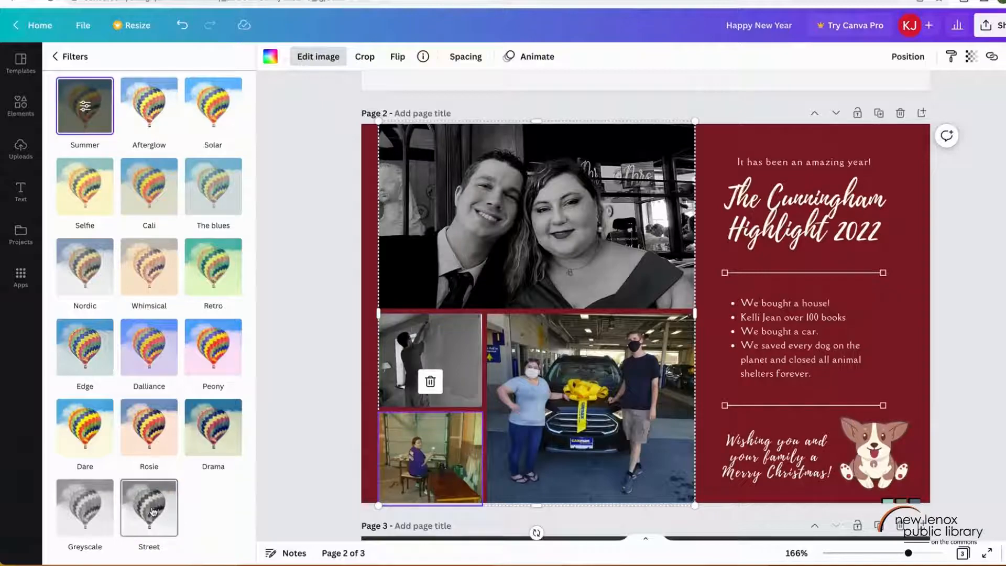
left_click(551, 448)
left_click(160, 512)
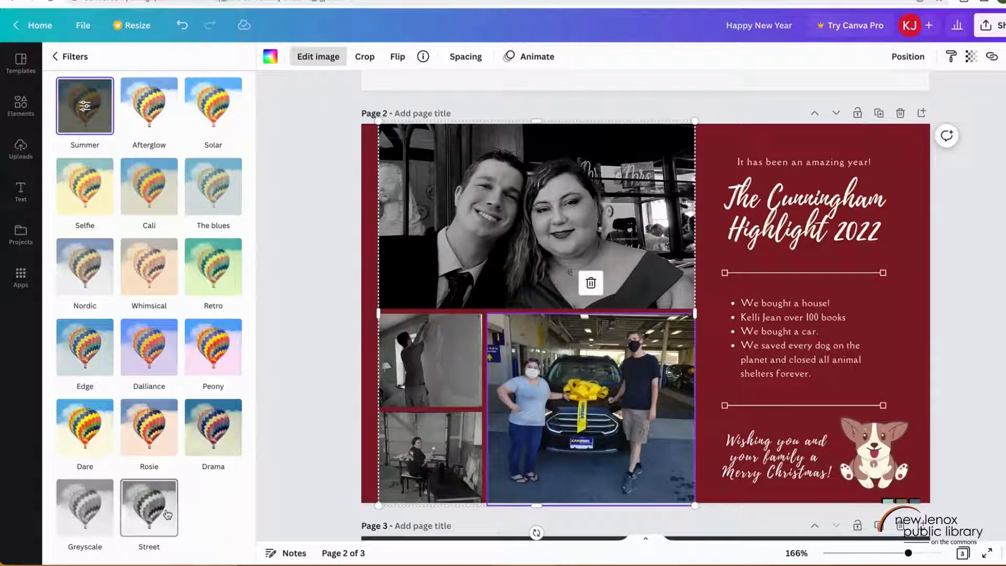
left_click(325, 401)
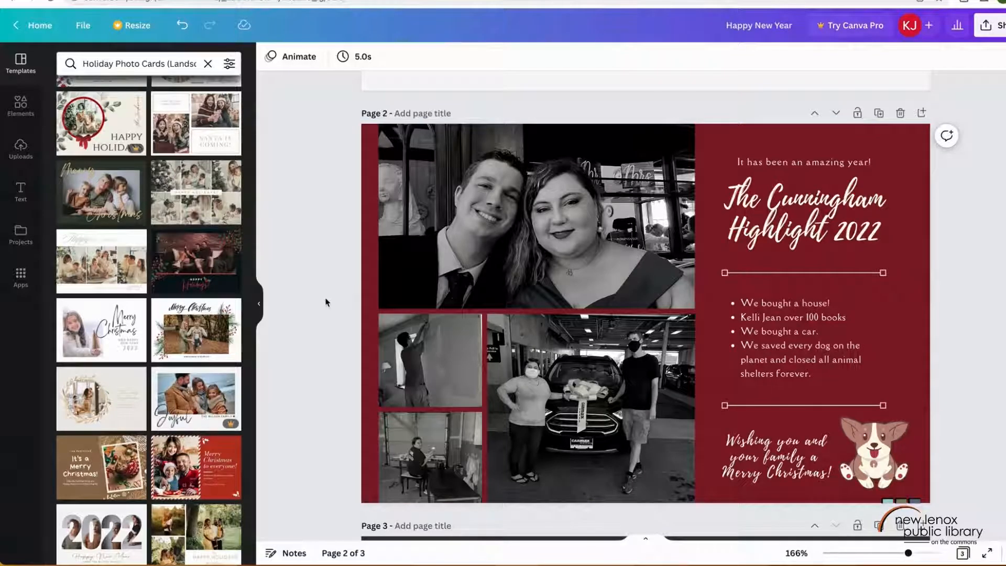
left_click(183, 25)
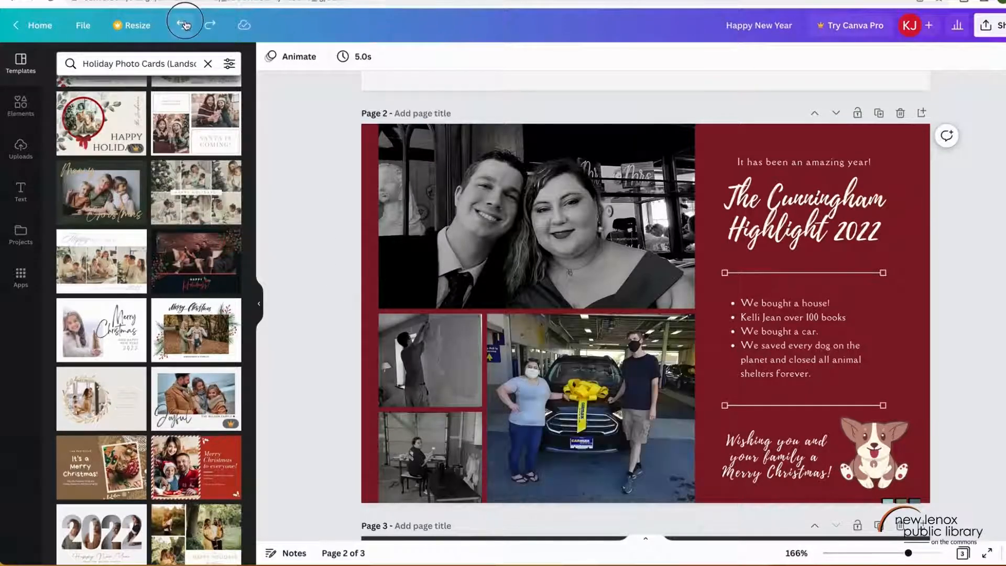
- Undo the remaining Street filter changes on page 2's photos, then bring up the design's Share options
left_click(185, 25)
left_click(184, 24)
left_click(184, 24)
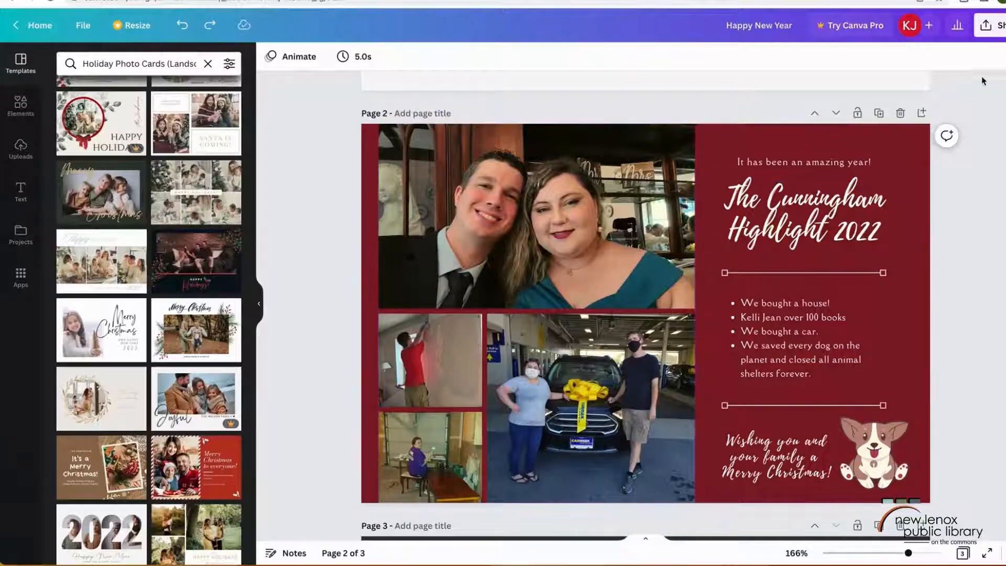
left_click(988, 29)
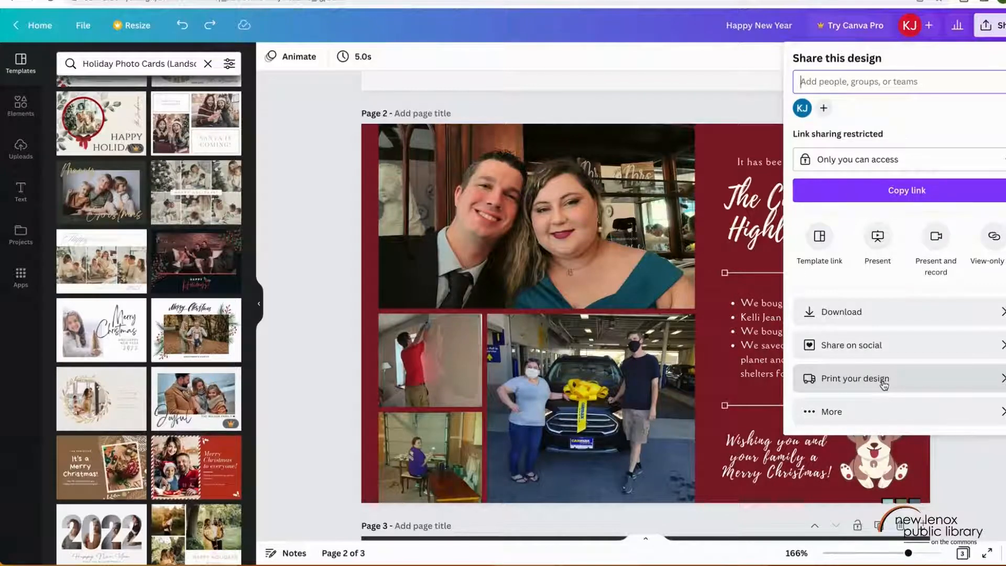
left_click(850, 318)
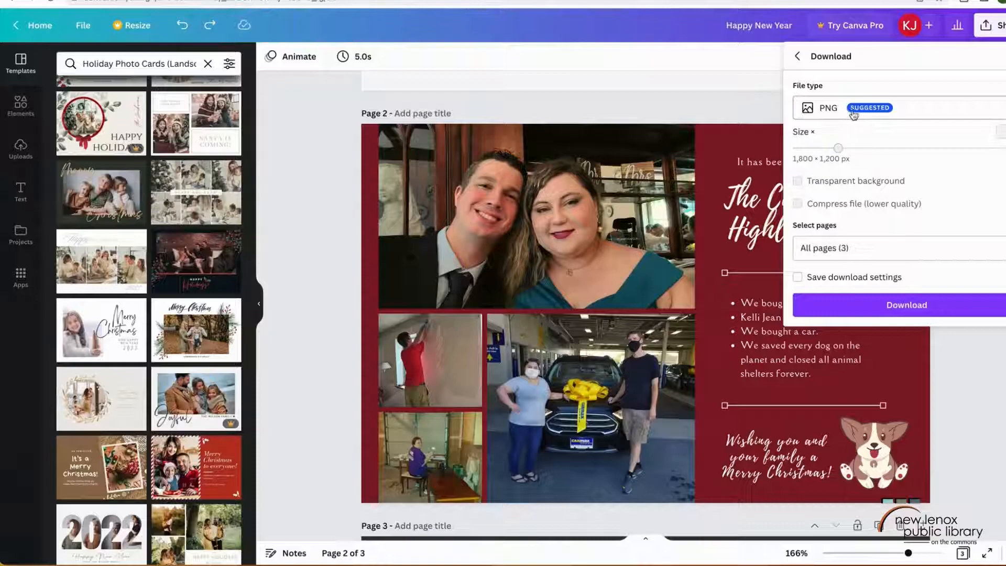
left_click(852, 113)
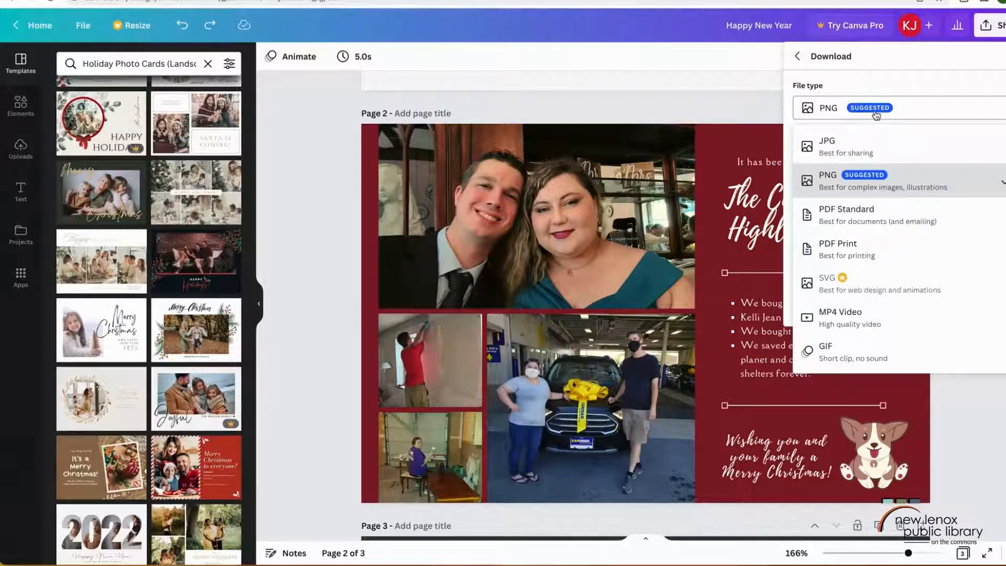
left_click(876, 115)
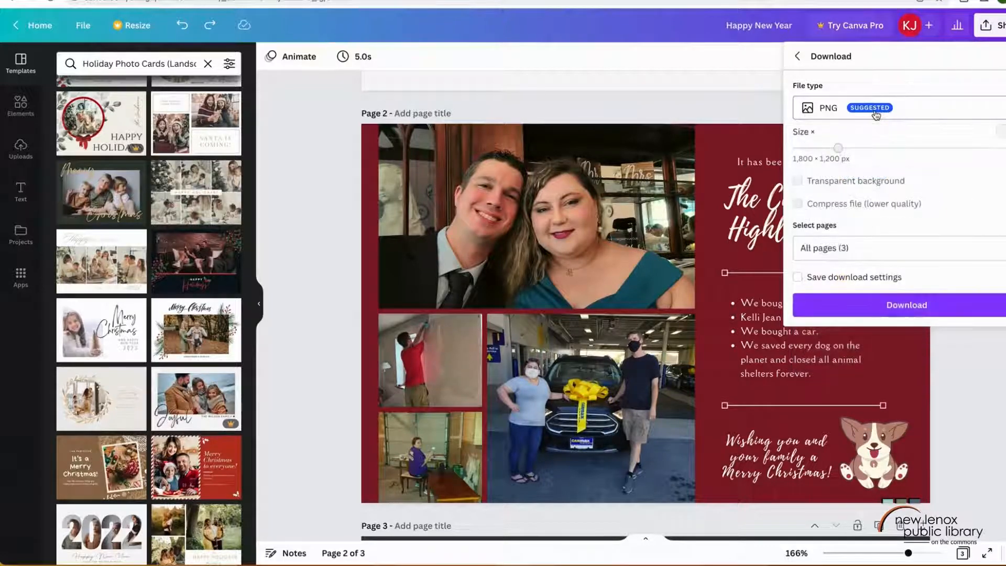
left_click(869, 256)
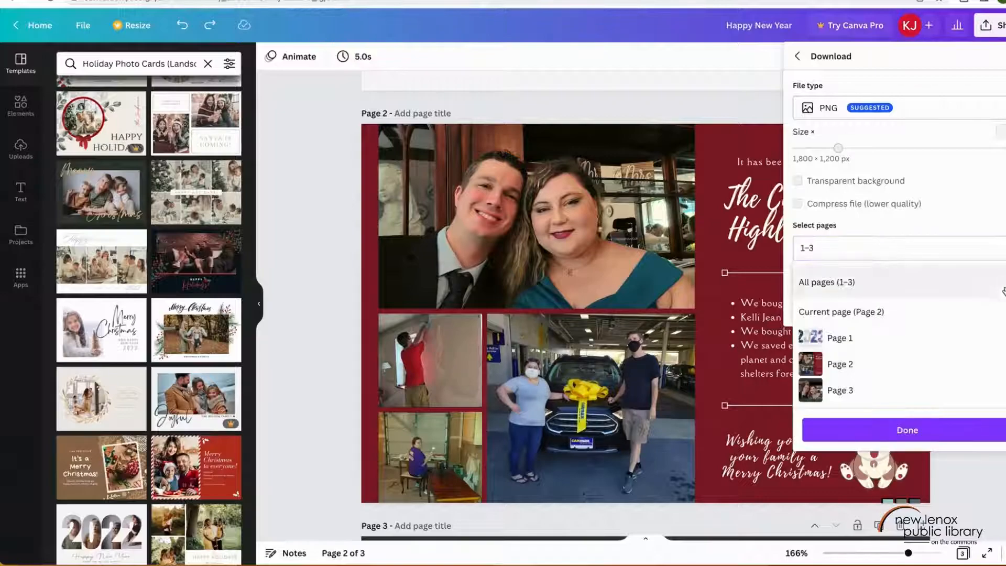
left_click(899, 282)
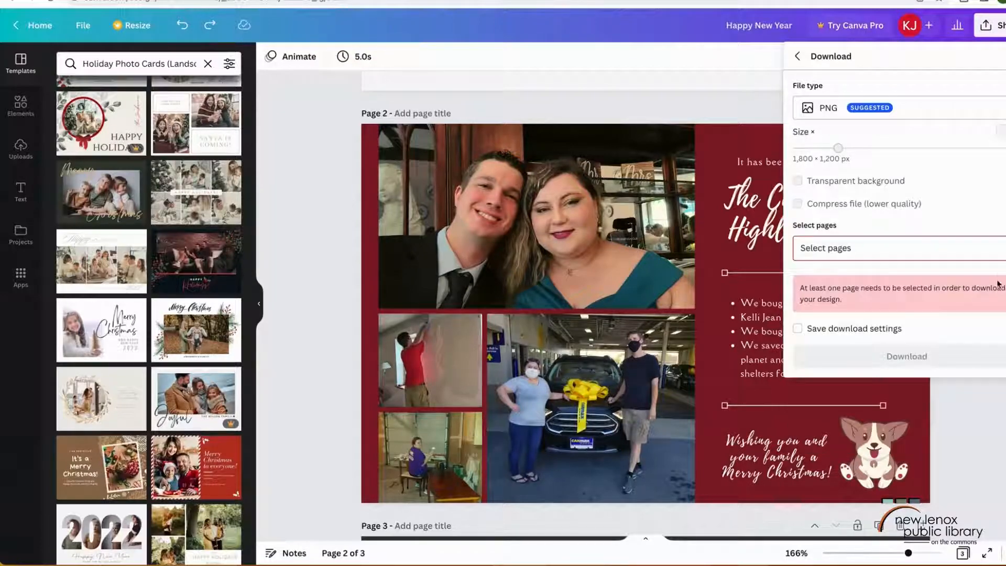
left_click(890, 248)
left_click(859, 364)
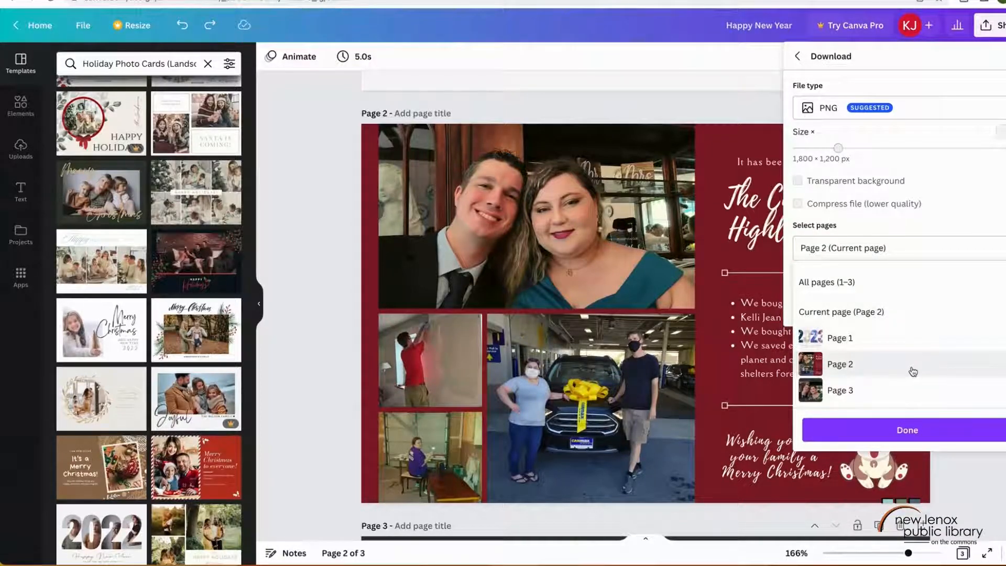
left_click(905, 430)
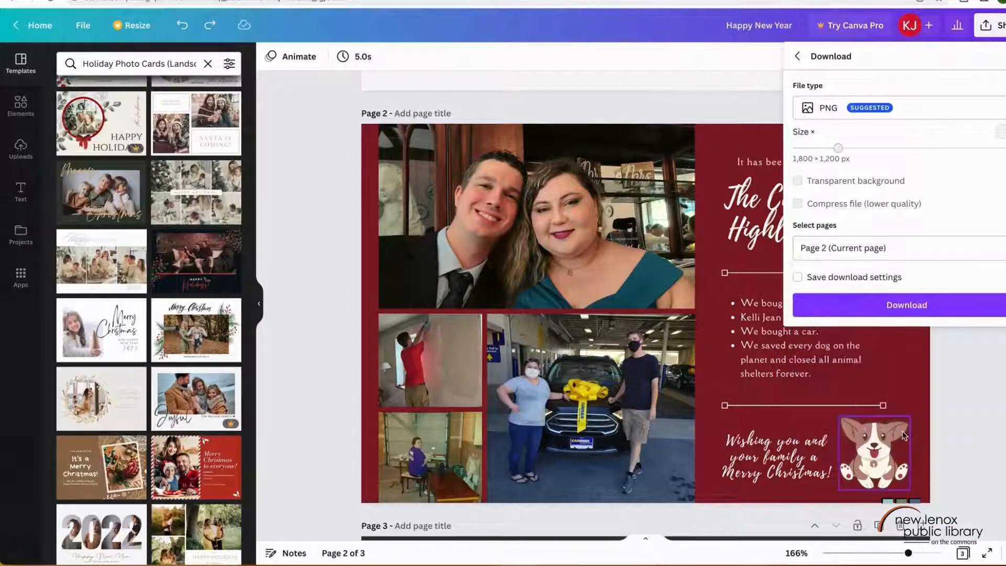
left_click(922, 315)
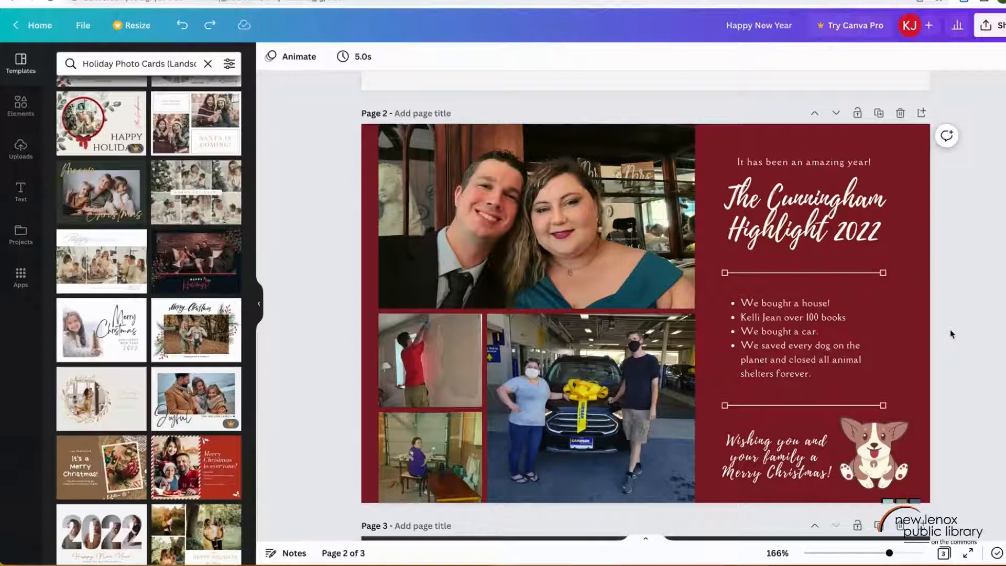
scroll(950, 329, "down", 1)
scroll(950, 329, "up", 2)
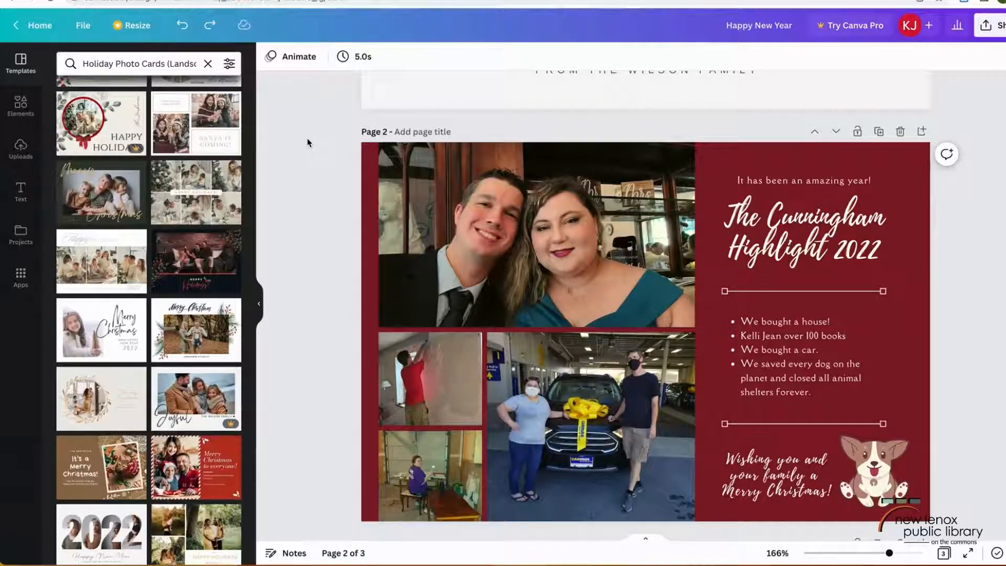
scroll(308, 142, "up", 1)
scroll(308, 142, "down", 2)
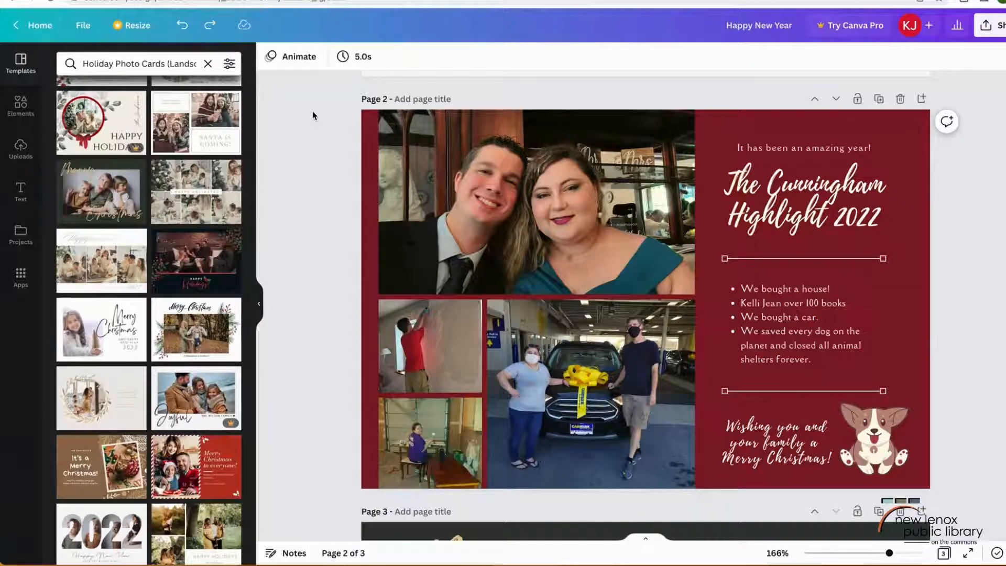
- From the Home page, search the template library for 'postcards'
left_click(18, 21)
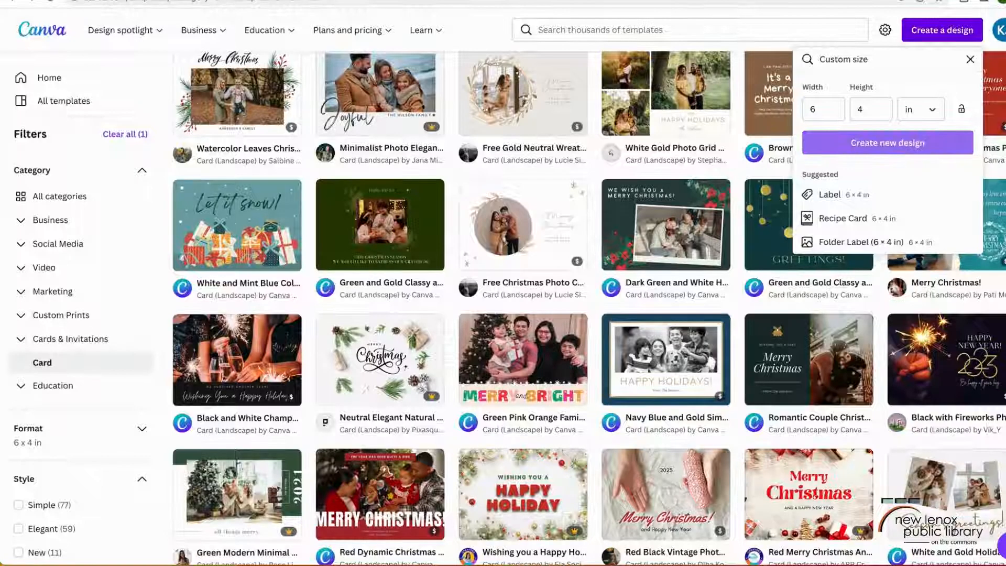
left_click(693, 28)
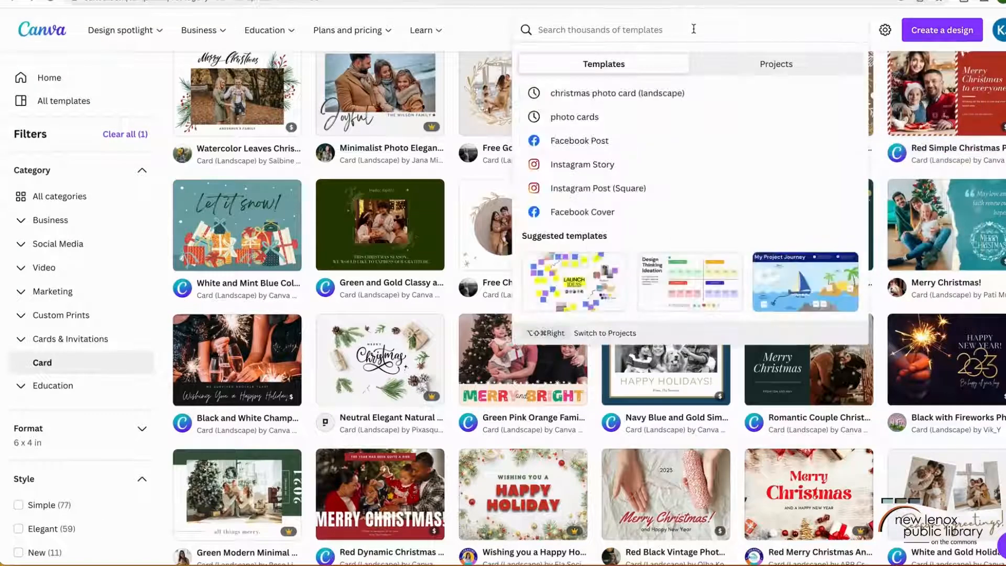
type("postcards")
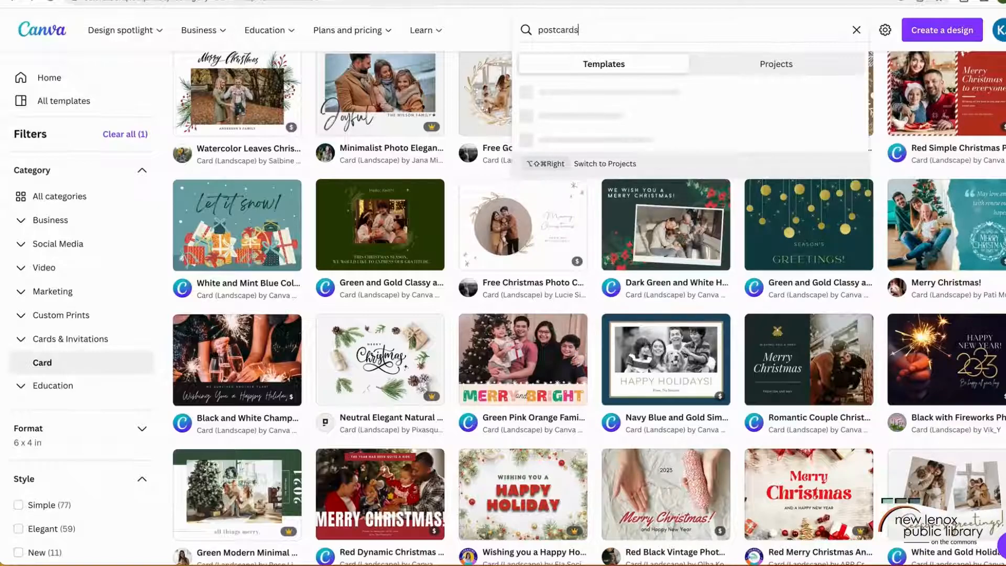
key("Return")
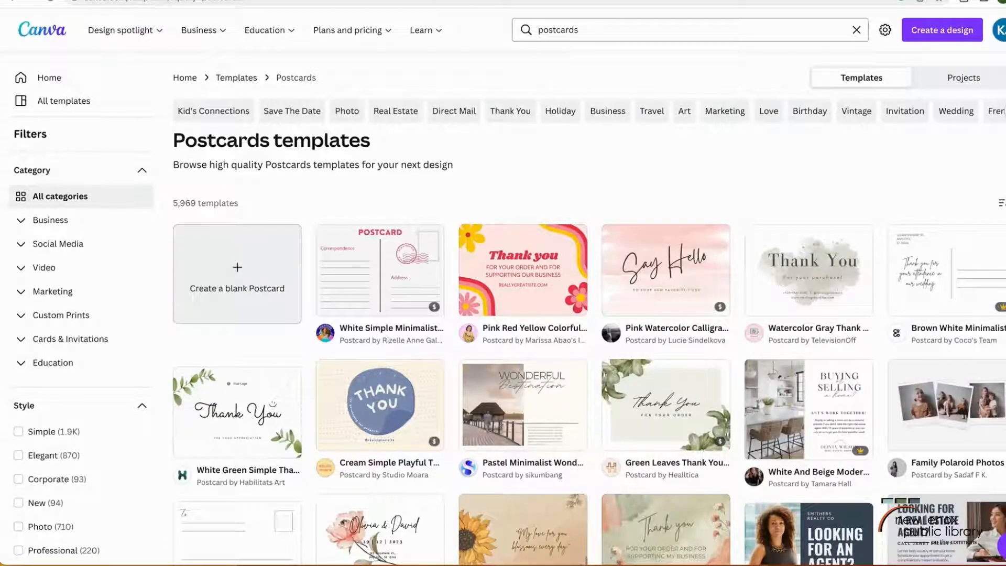
- Preview the Brown White Minimalist Thank You Postcard template, then close the preview
scroll(359, 131, "down", 1)
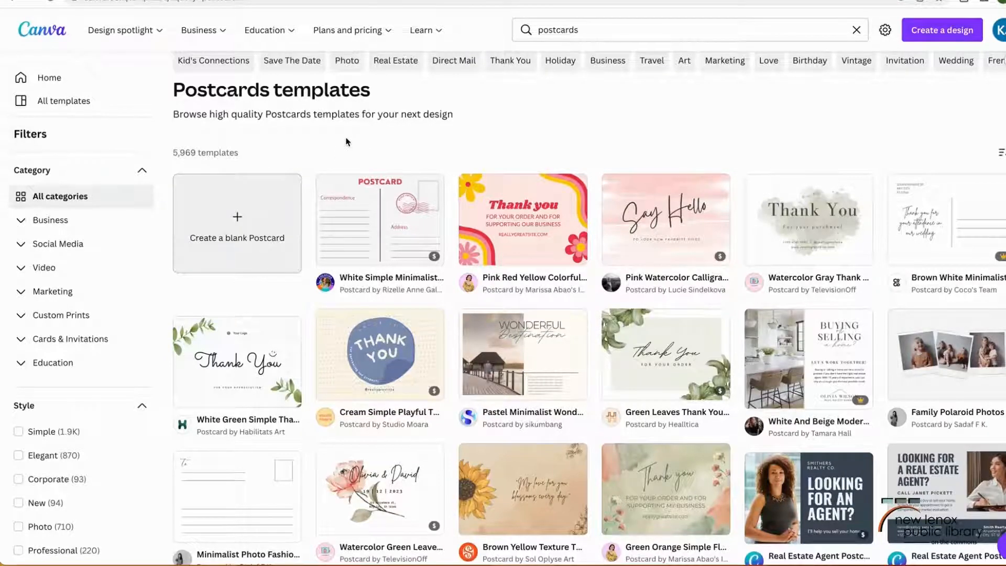
mouse_move(419, 205)
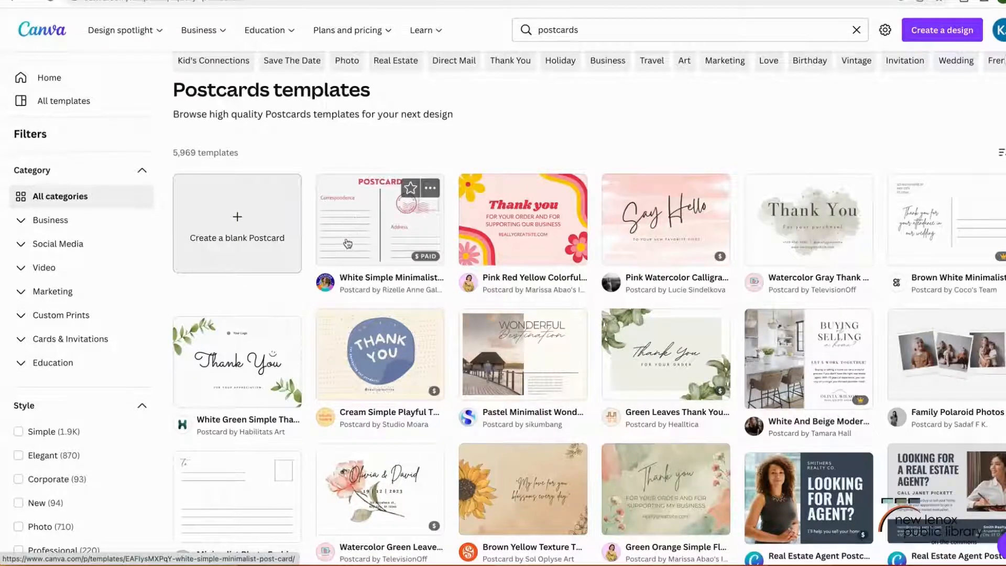
left_click(912, 218)
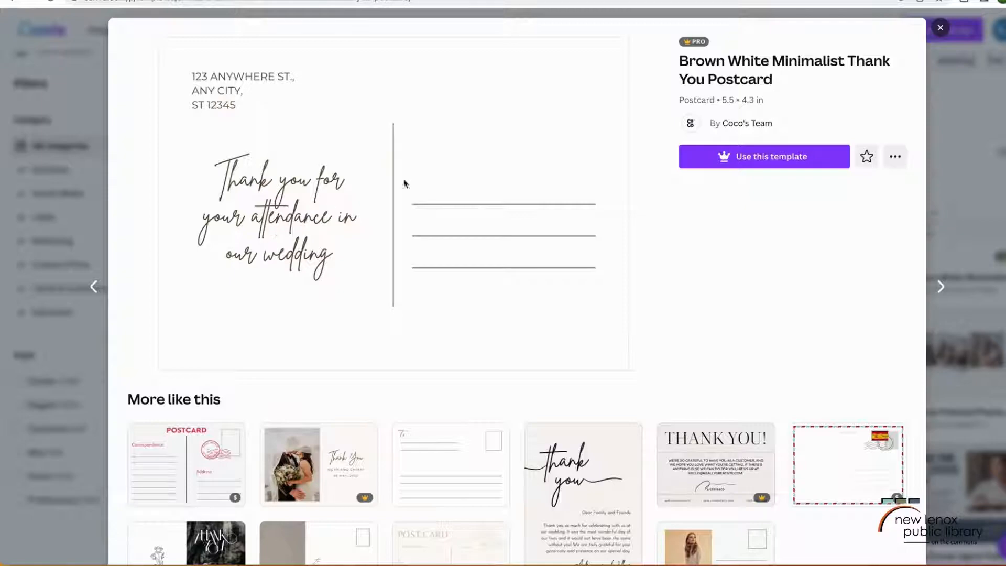
left_click(941, 28)
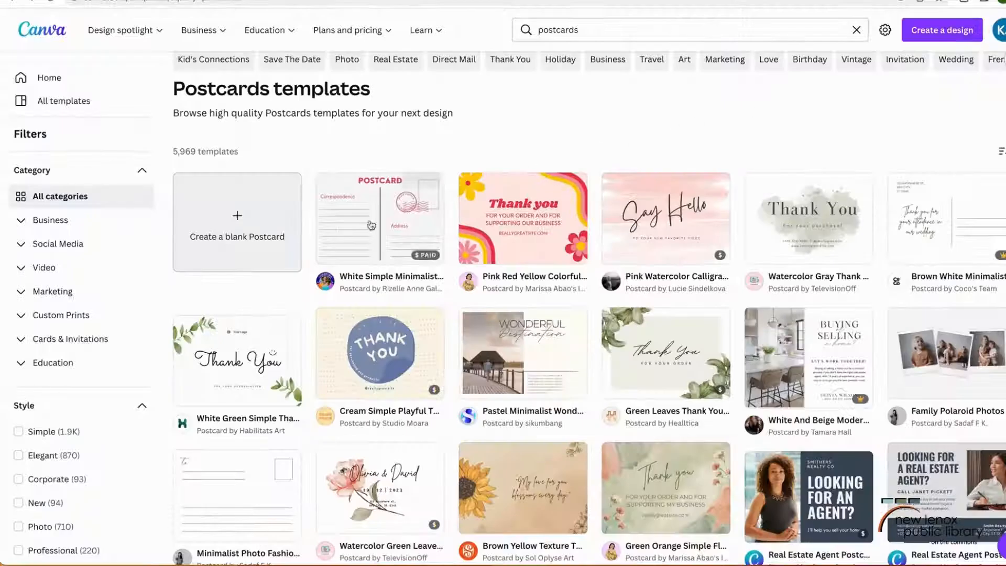
- Create a blank Postcard with a second page, then select everything on the Happy New Year card's page 2
left_click(234, 217)
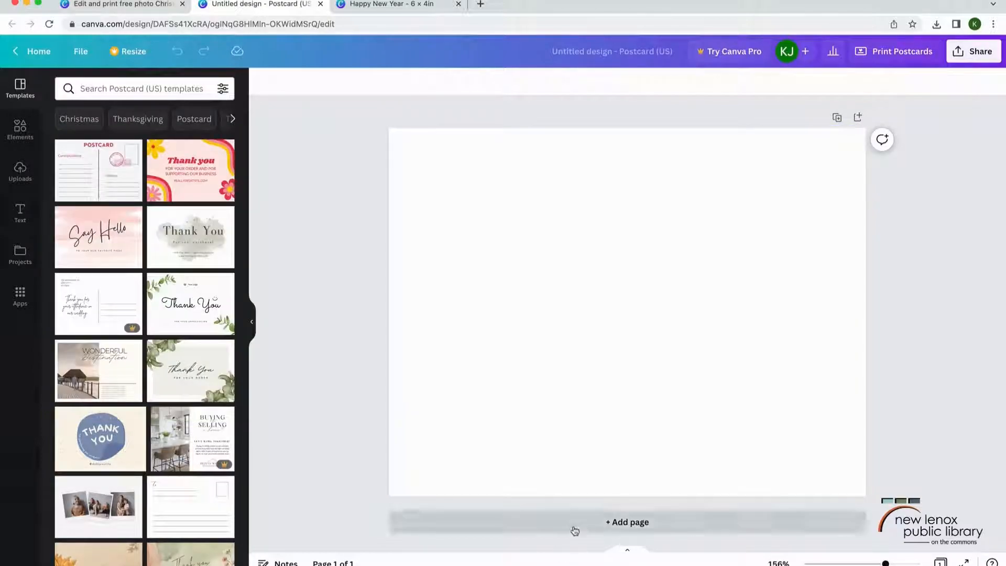
left_click(575, 530)
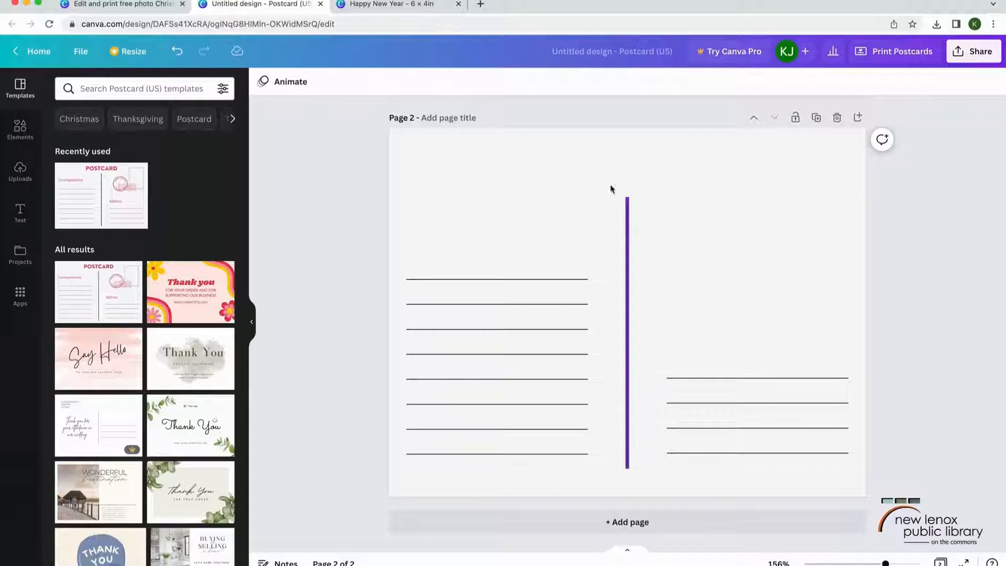
left_click(414, 5)
left_click_drag(812, 375, 921, 516)
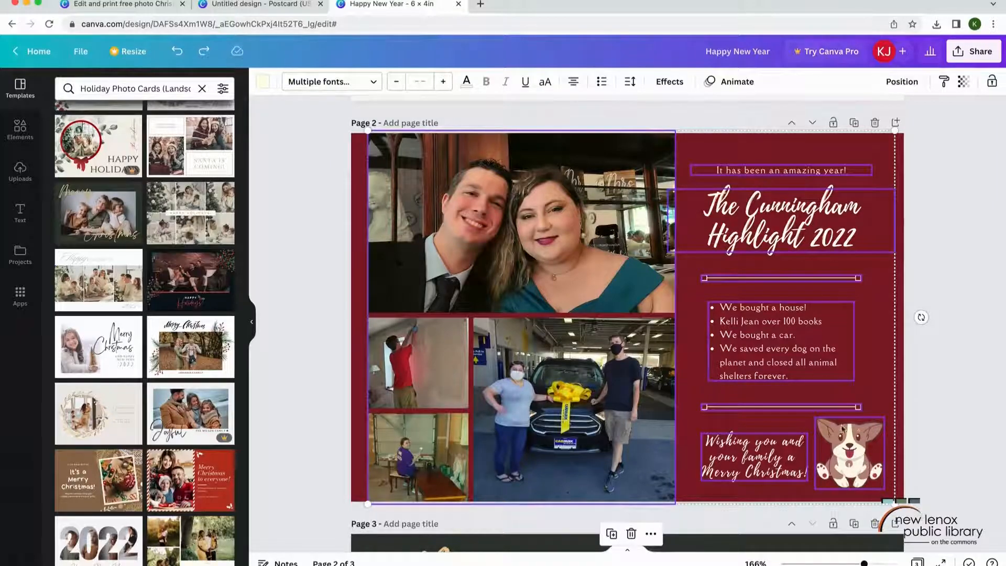
- Put the Cunningham collage, text and corgi on postcard page 1, nudge them lower, and open background colours
left_click(256, 5)
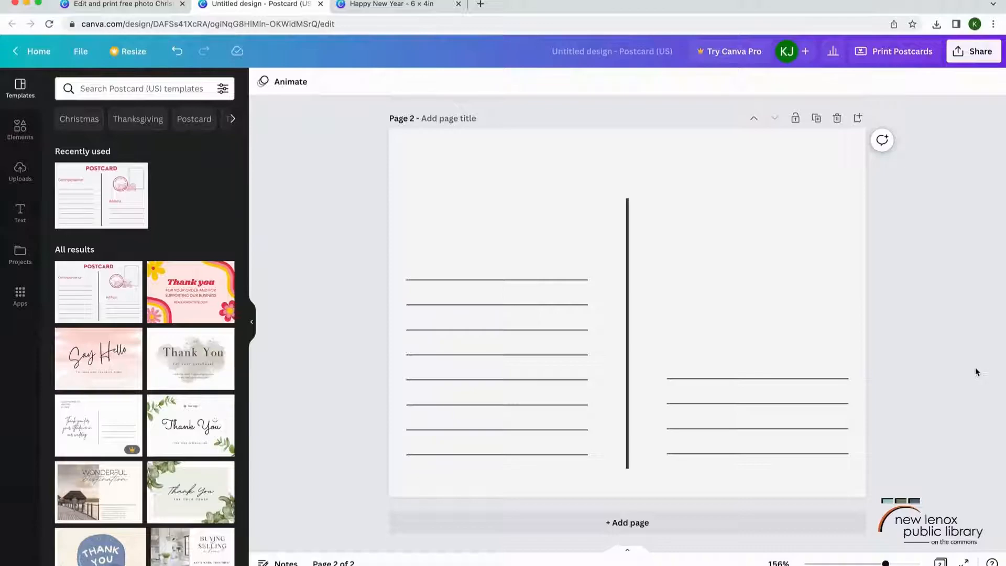
scroll(976, 371, "down", 1)
left_click_drag(1001, 350, 988, 213)
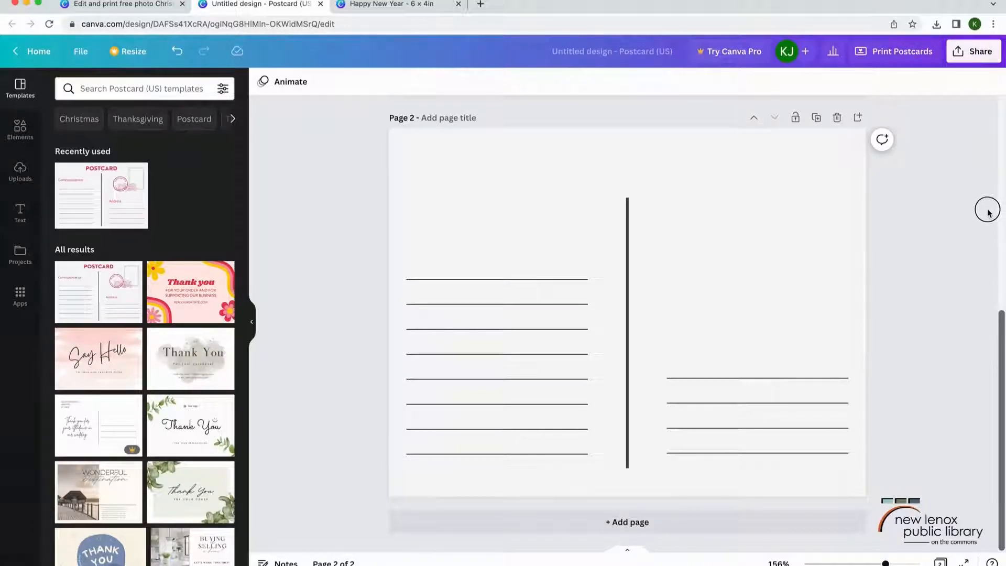
left_click_drag(1001, 316, 945, 140)
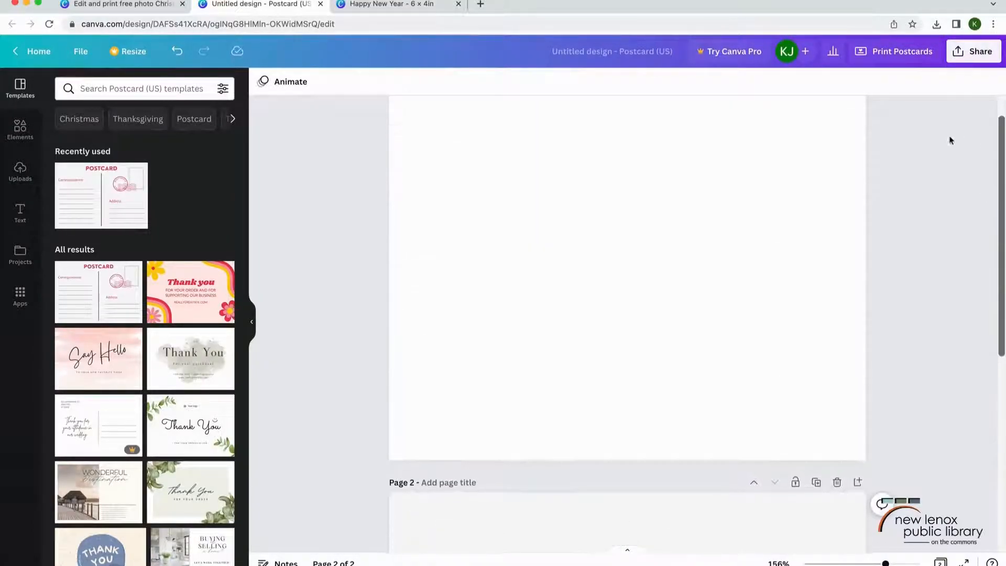
left_click(286, 103)
left_click_drag(287, 103, 862, 498)
left_click_drag(843, 426, 843, 431)
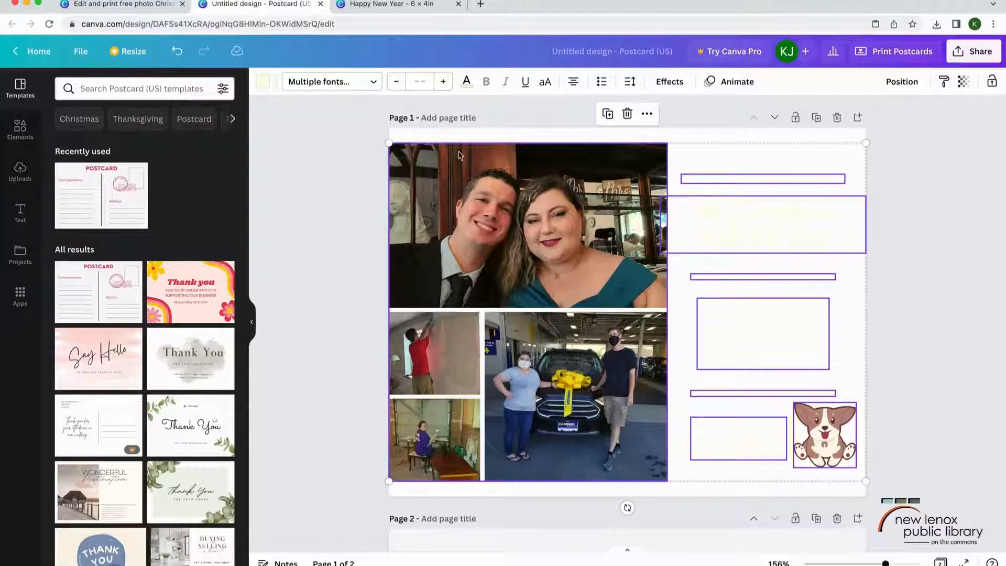
left_click(433, 132)
left_click(263, 81)
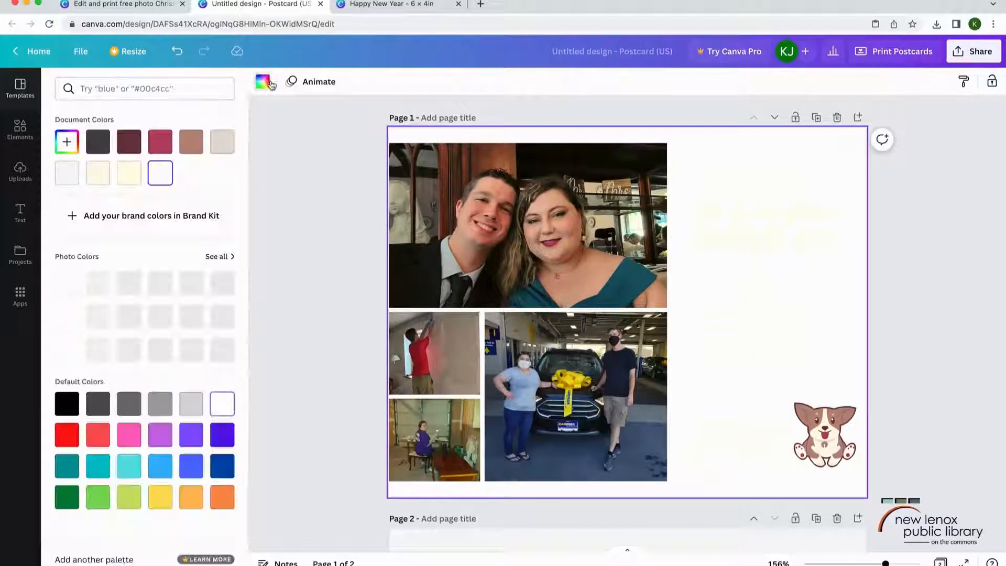
- Switch the front background from crimson to a darker burgundy, and shrink the photo grid slightly
left_click(161, 141)
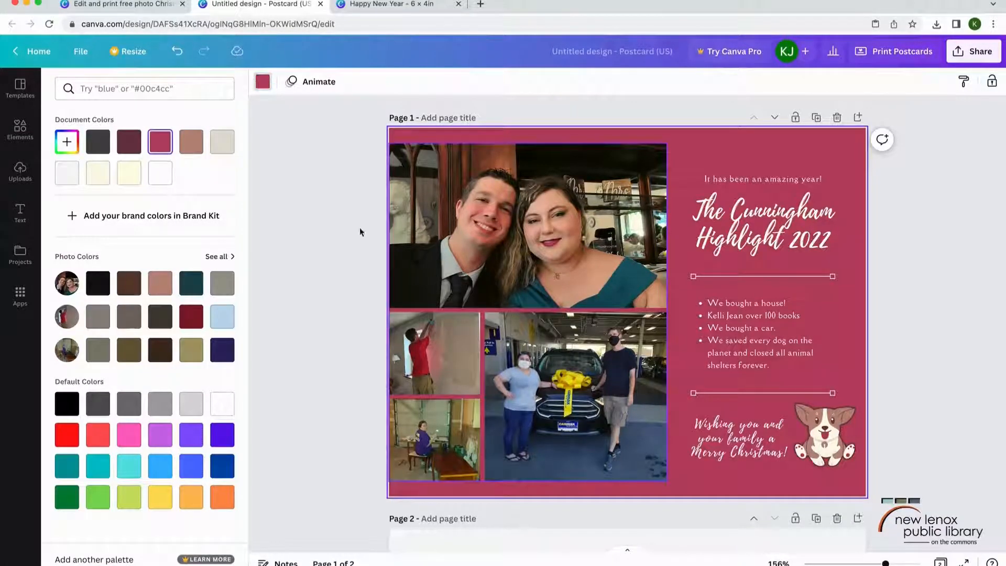
left_click(191, 316)
left_click(431, 461)
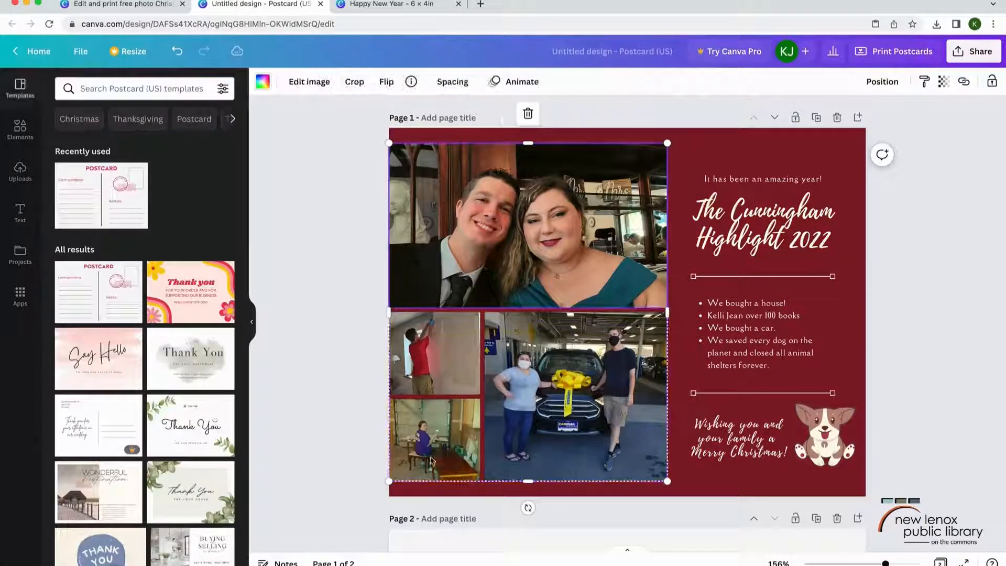
left_click_drag(388, 480, 426, 467)
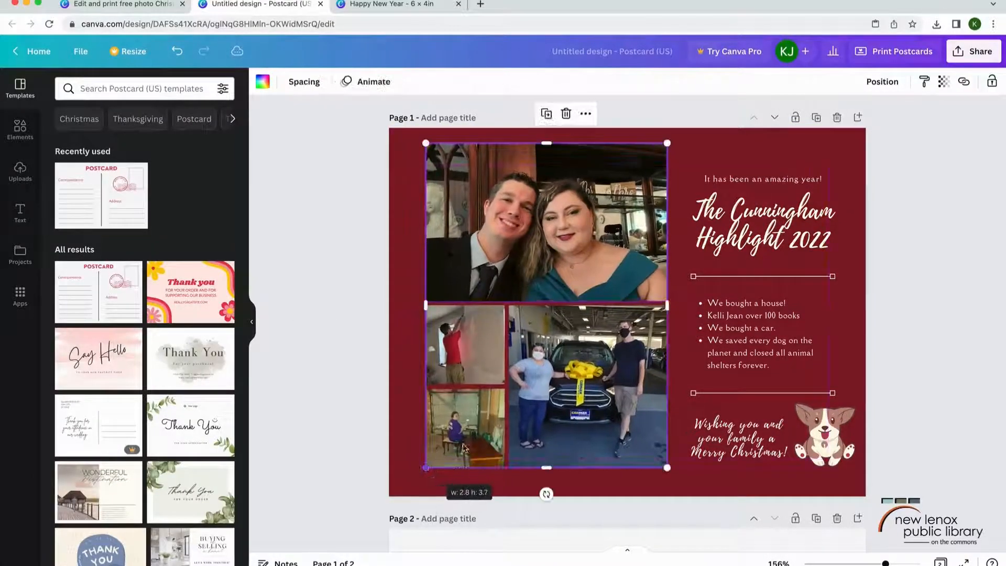
left_click_drag(538, 391, 523, 390)
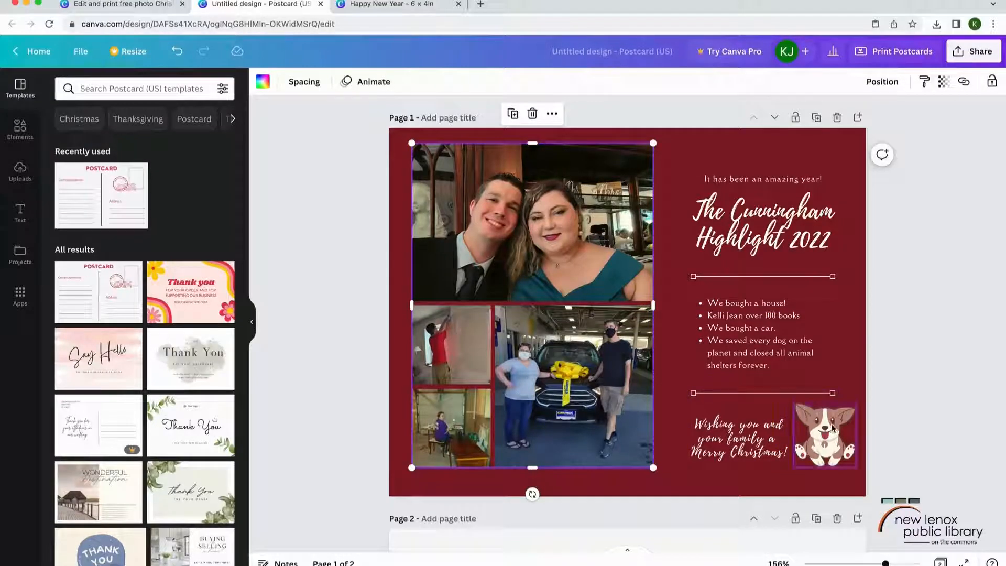
left_click(895, 413)
scroll(895, 414, "down", 3)
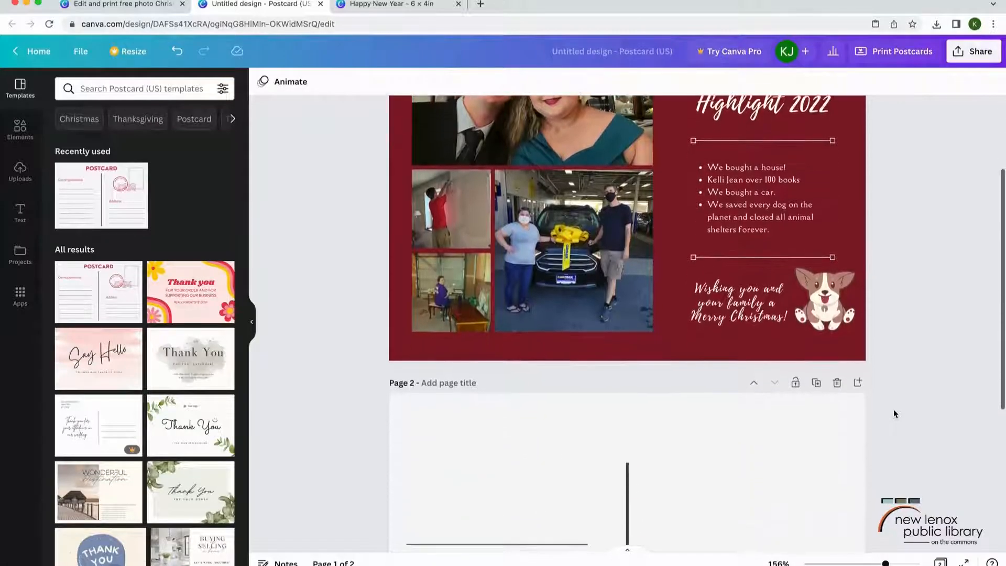
scroll(893, 409, "down", 3)
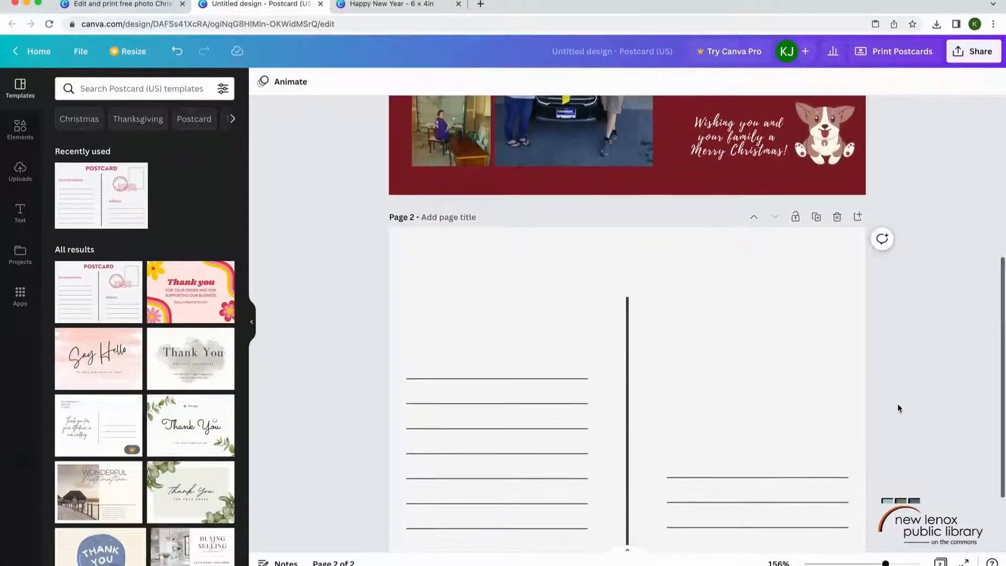
- Add a top-left subheading on the back reading 'Return Address', followed by a street line and a town/state line
scroll(897, 403, "down", 2)
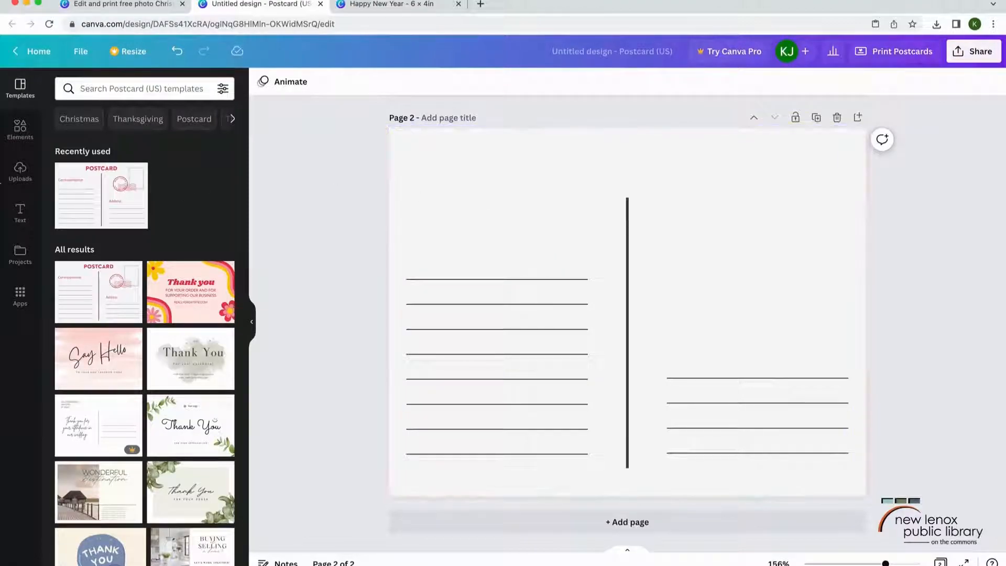
left_click(17, 214)
left_click(76, 210)
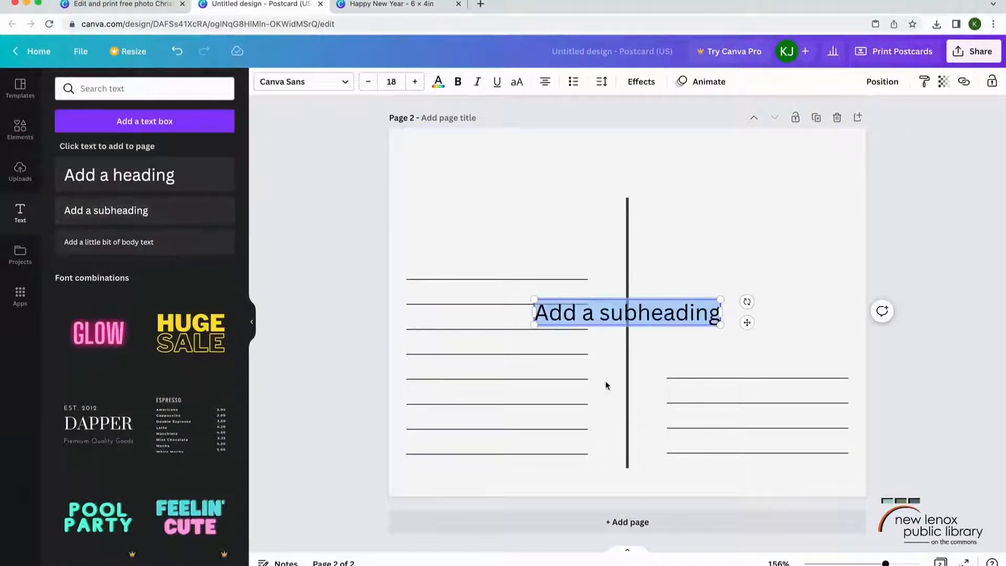
left_click_drag(747, 322, 614, 168)
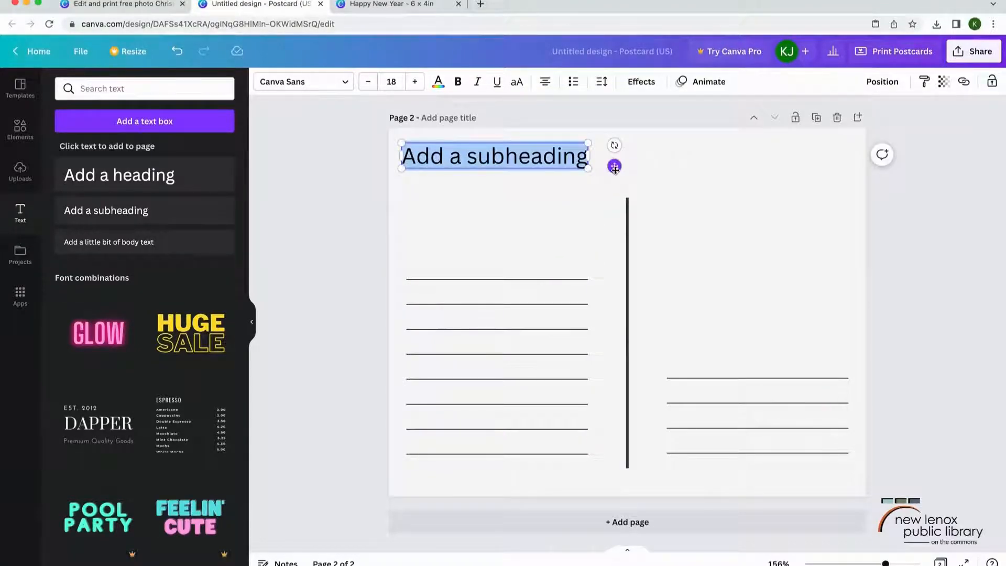
type("Return")
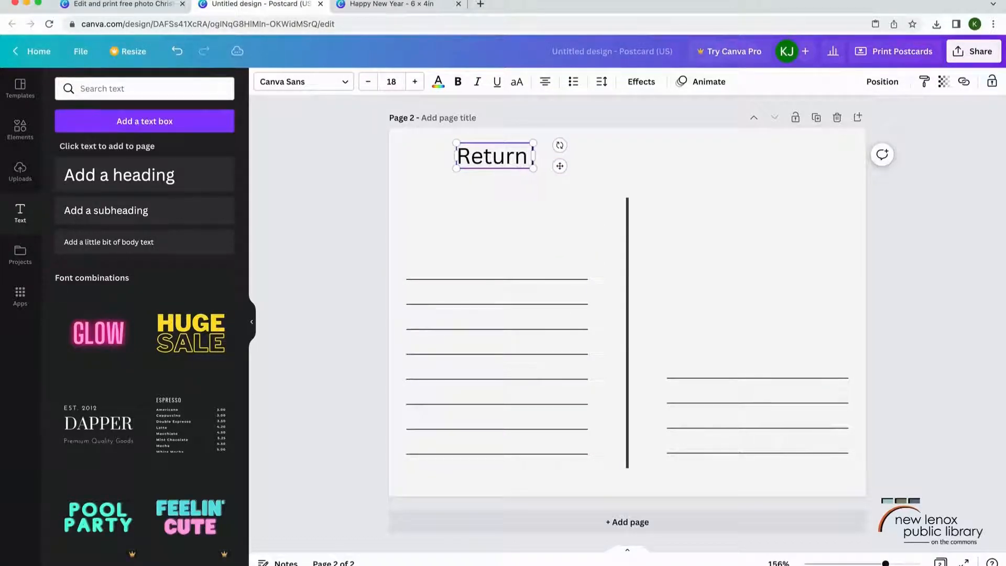
type(" Address")
key("Return")
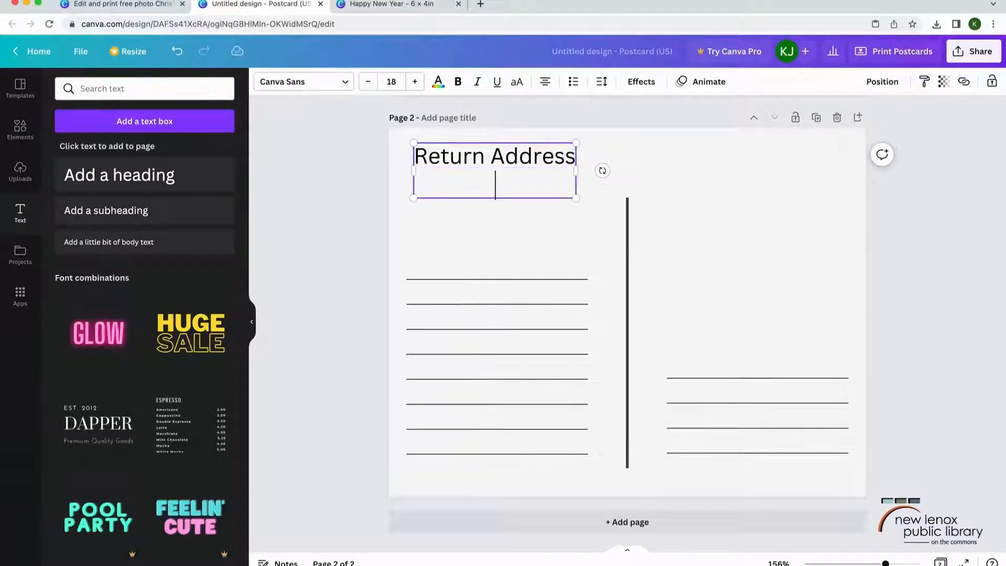
type("246")
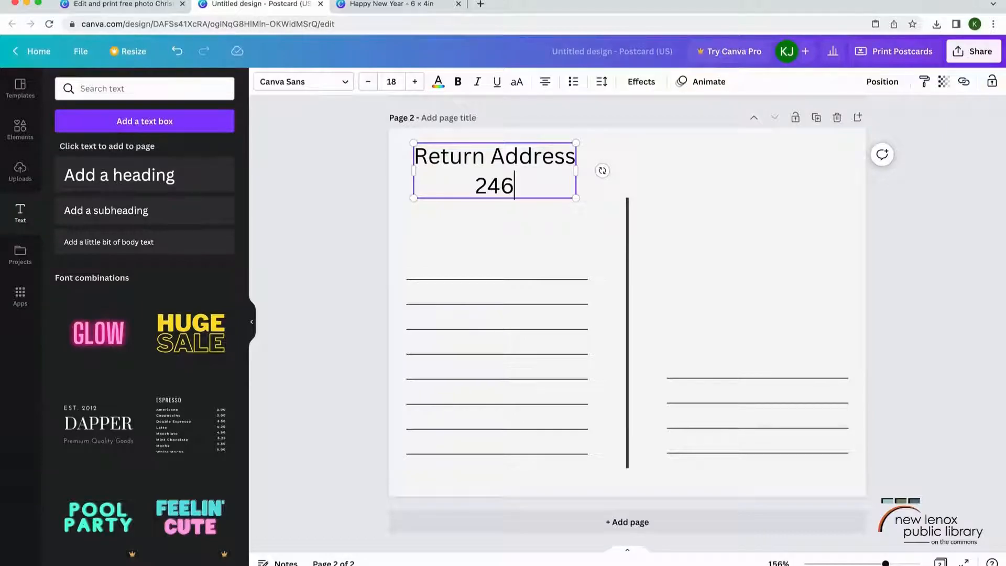
type("8 Fake ")
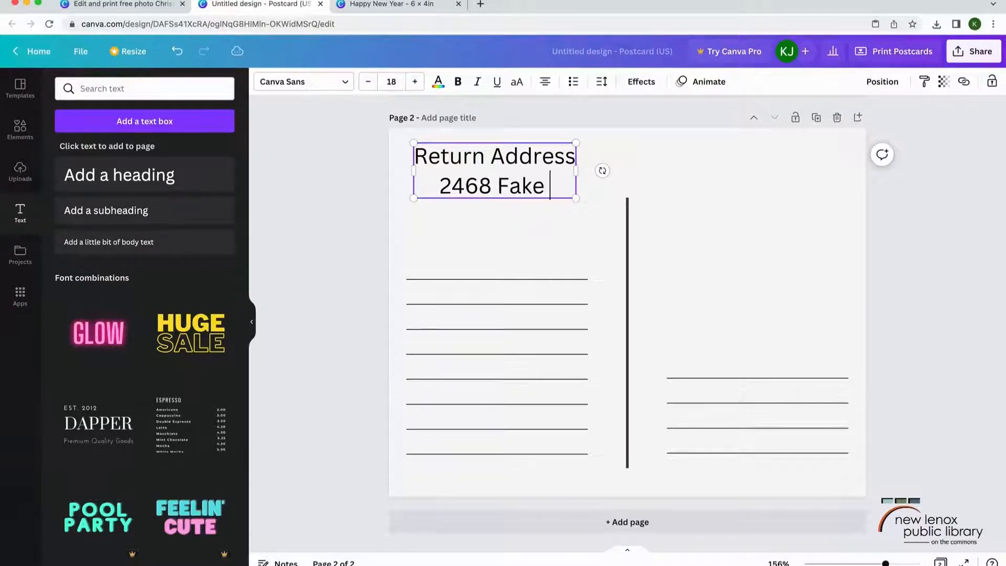
type("St")
key("Return")
type("Notapl")
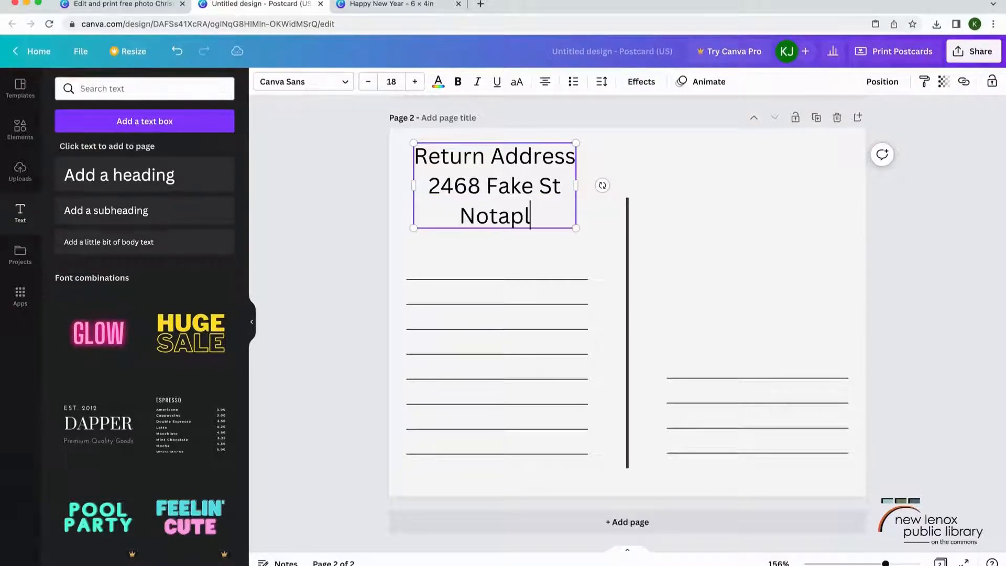
type("ace, IL")
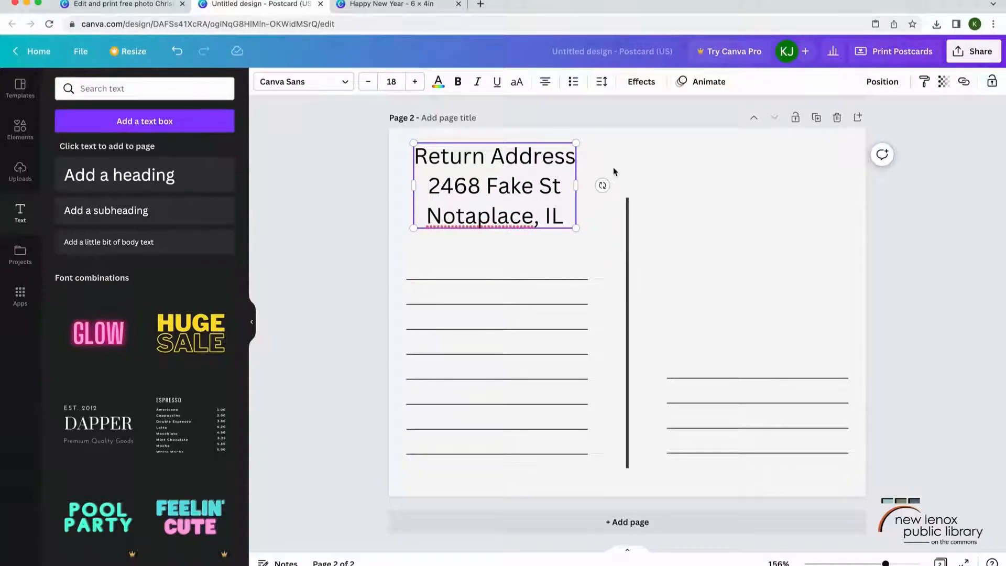
- Select and delete all the ruled lines on the back page's left half
left_click(474, 281)
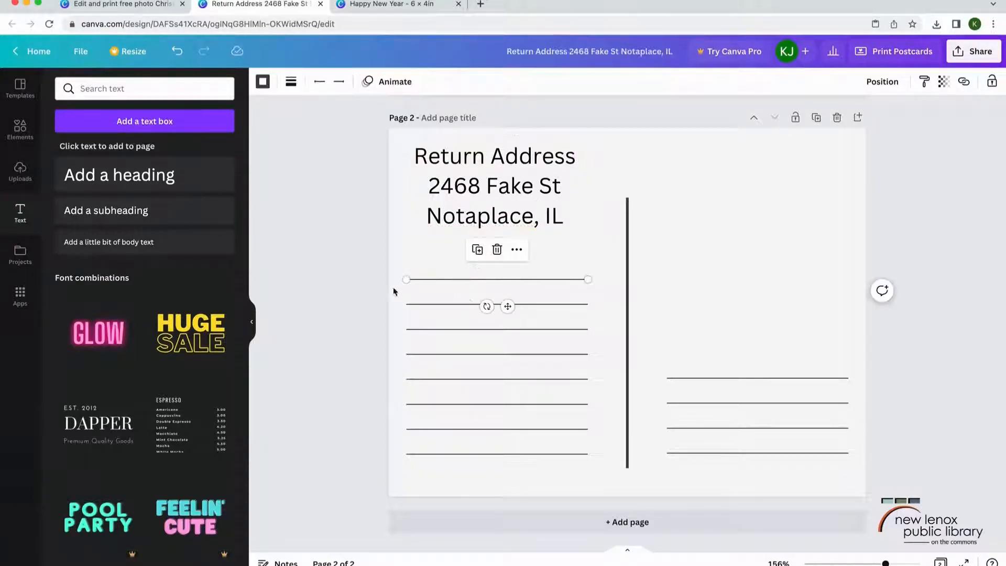
left_click_drag(355, 269, 579, 484)
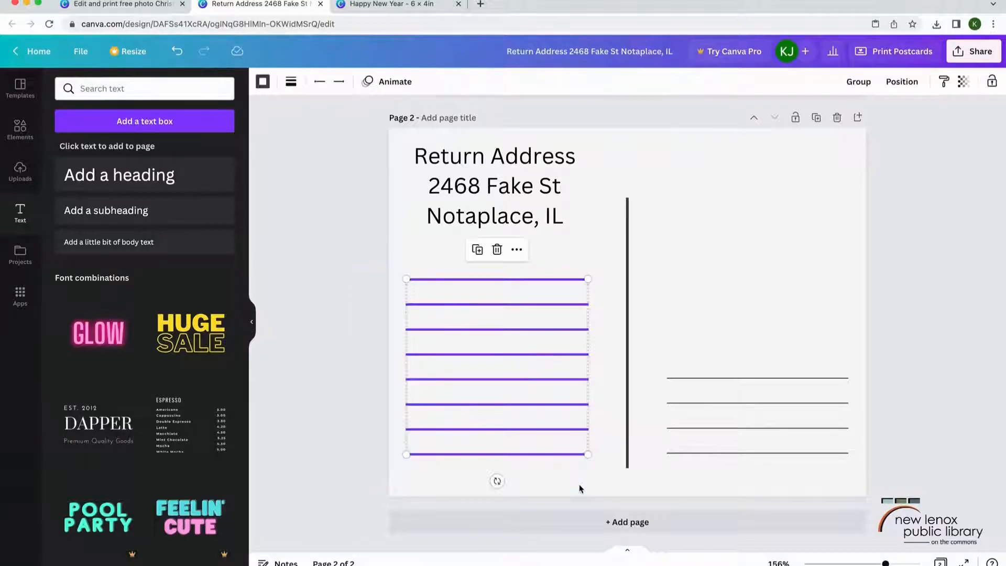
key("Delete")
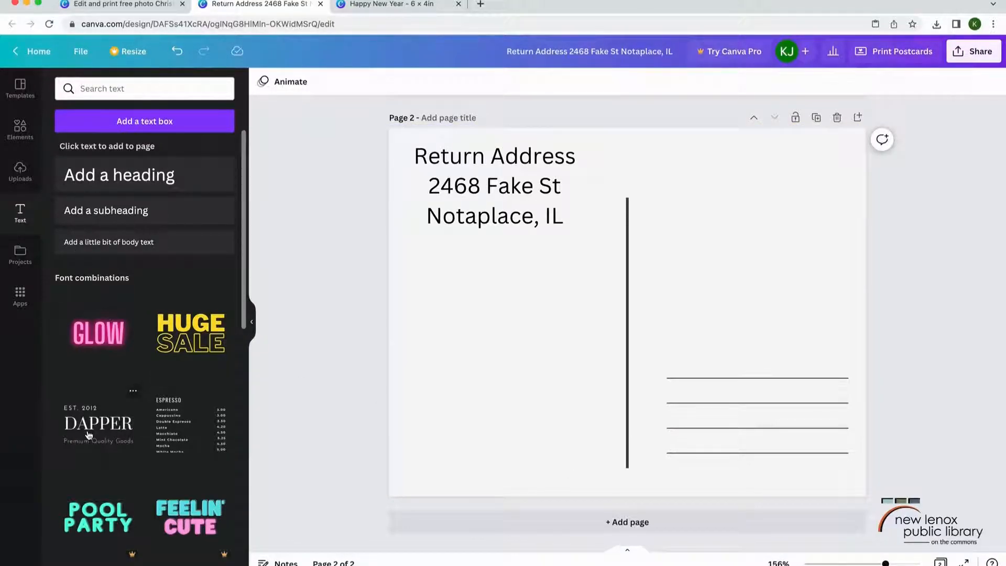
- Add the DAPPER text combination, shrink it, and place it in the lower-left corner
left_click_drag(566, 304, 553, 342)
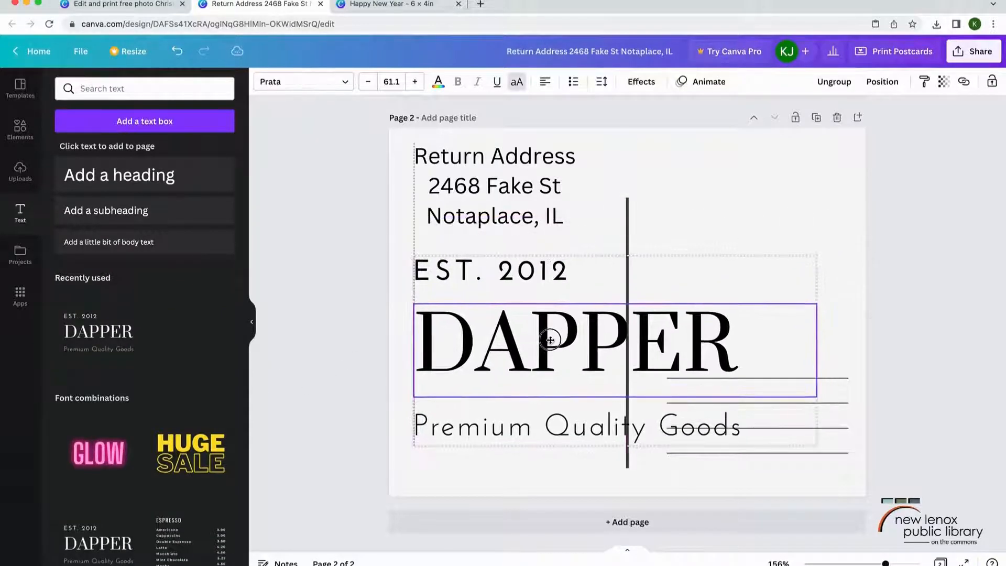
left_click_drag(813, 443, 581, 382)
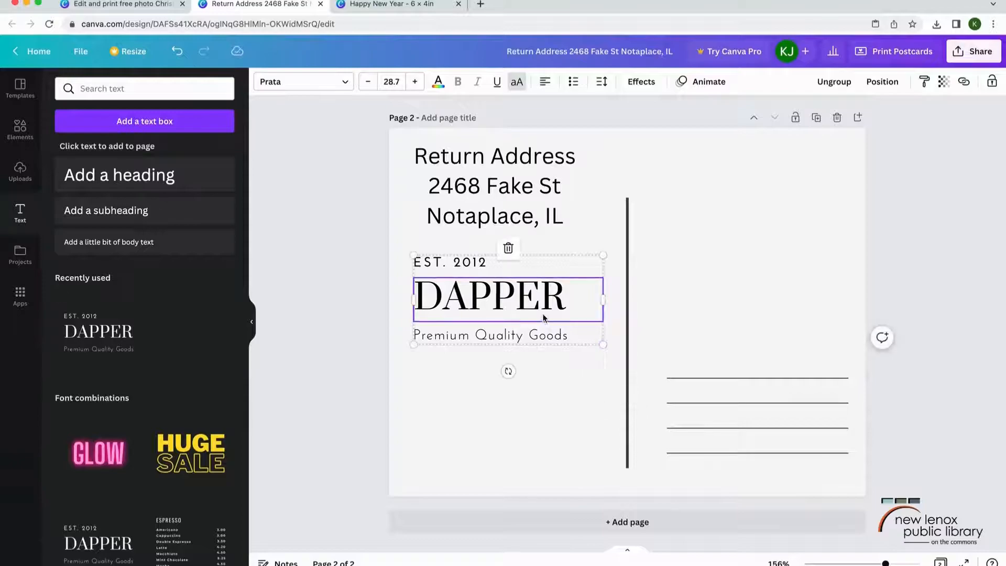
left_click_drag(545, 320, 539, 434)
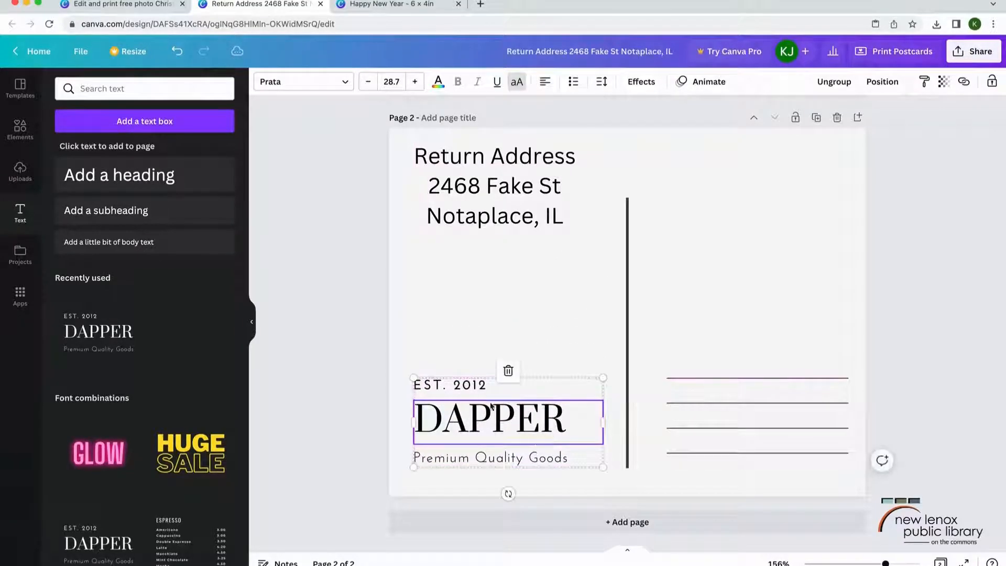
left_click(478, 387)
double_click(486, 387)
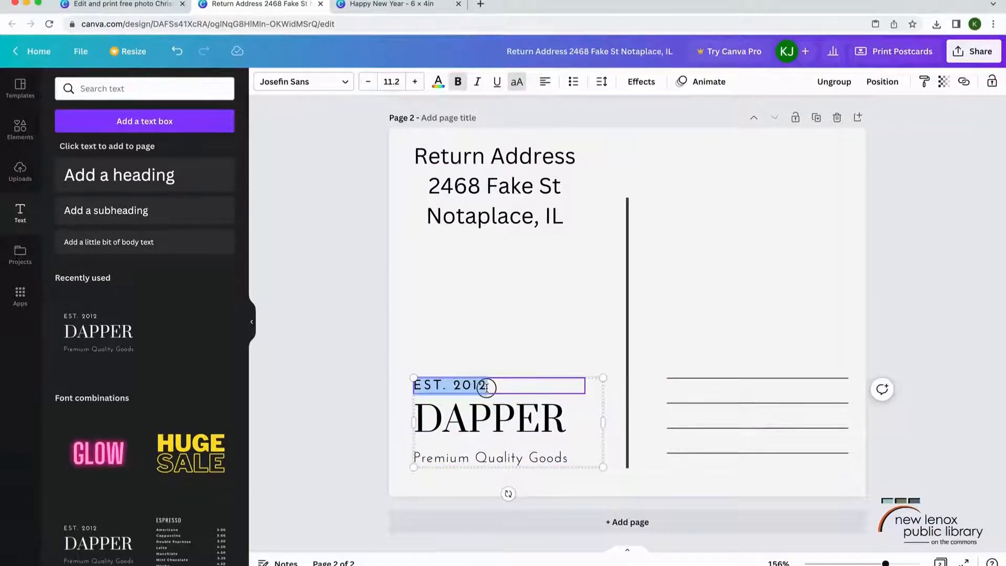
- Replace the DAPPER title with 'CUNNINGHAMS' and set it to font size 16
left_click(588, 417)
double_click(588, 416)
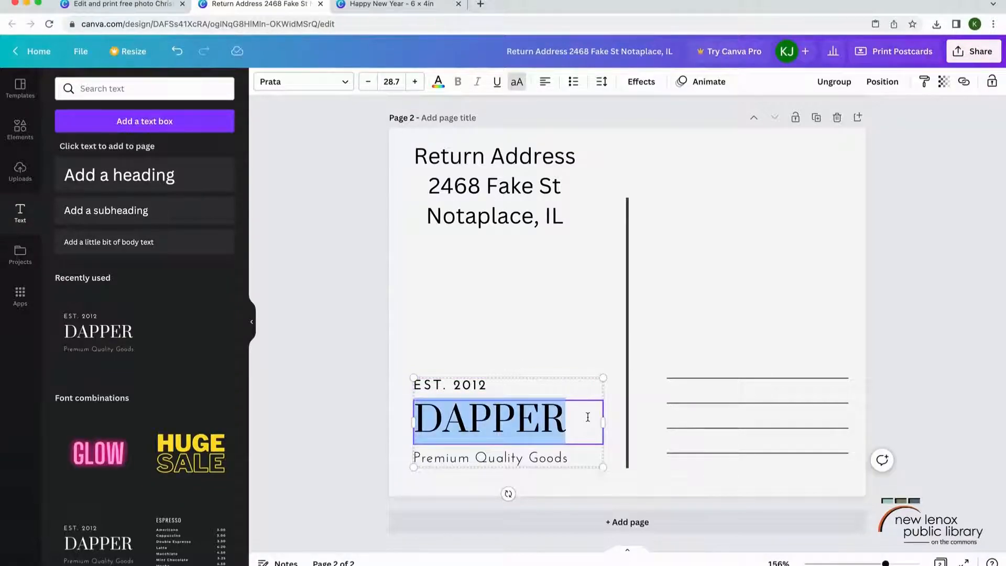
type("CUNNING")
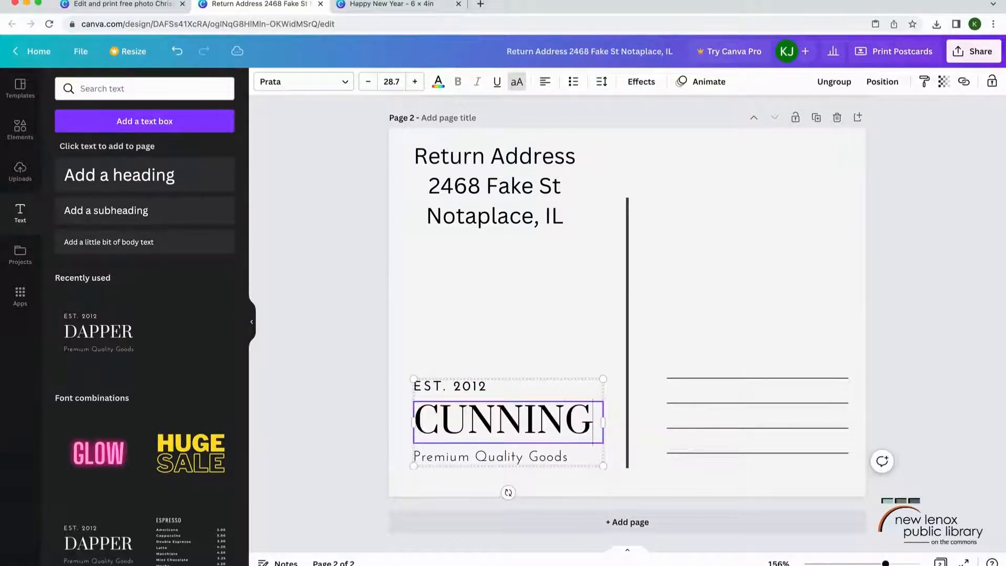
type("HAMS")
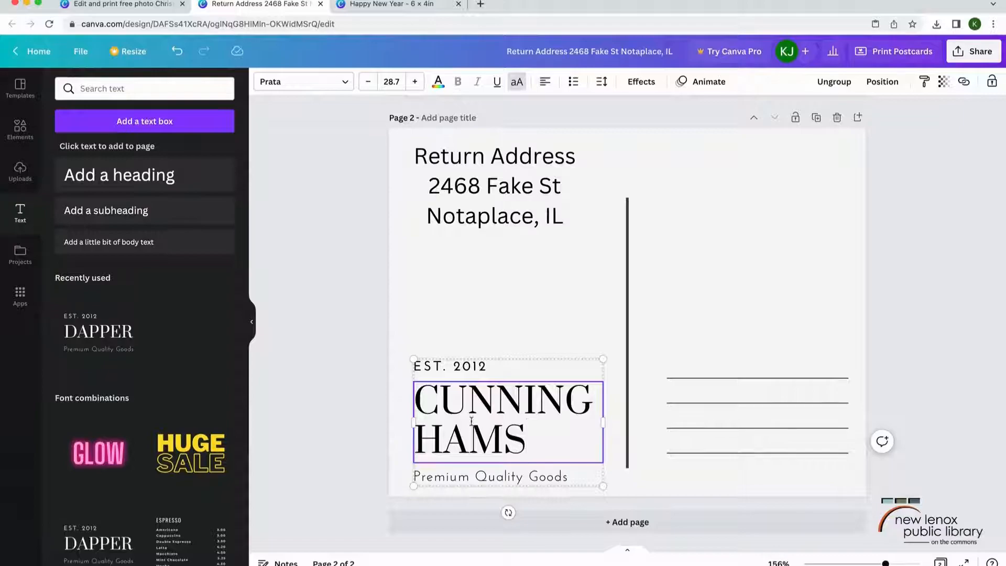
left_click_drag(527, 435, 408, 395)
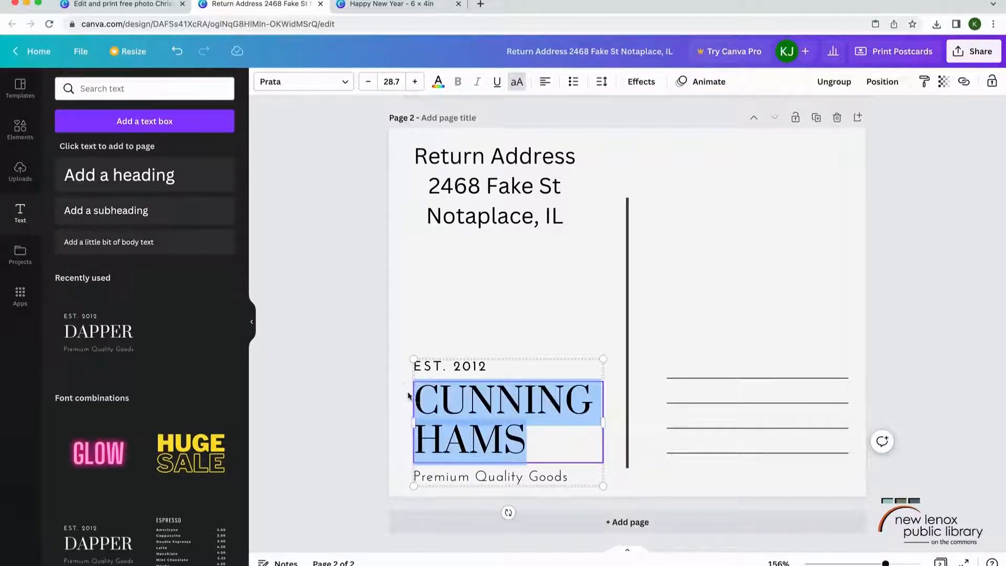
left_click(392, 81)
left_click(405, 228)
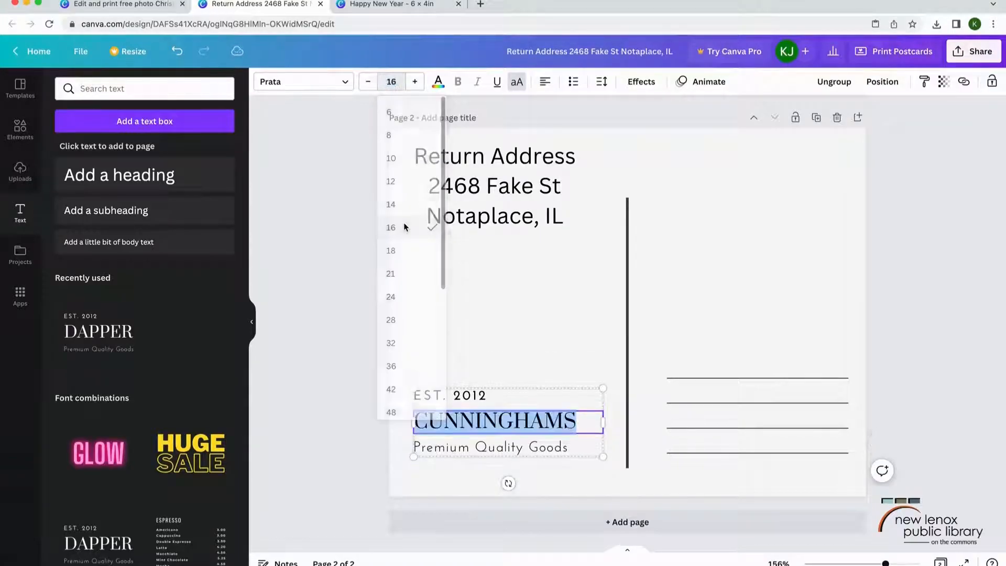
- Edit the EST. 2012 year line and start retyping the Premium Quality Goods line
left_click(499, 404)
left_click(492, 397)
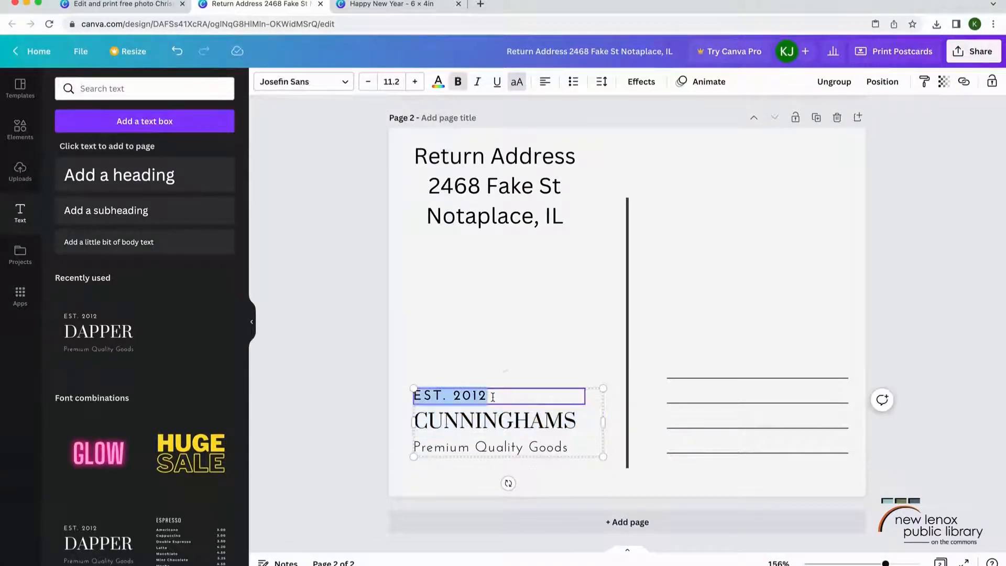
left_click(492, 397)
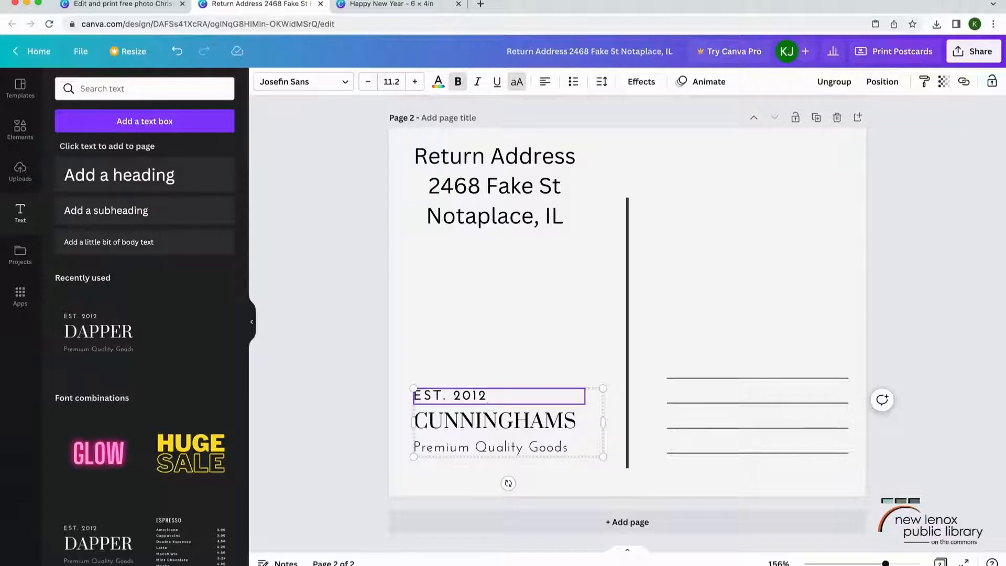
key("BackSpace")
key("BackSpace")
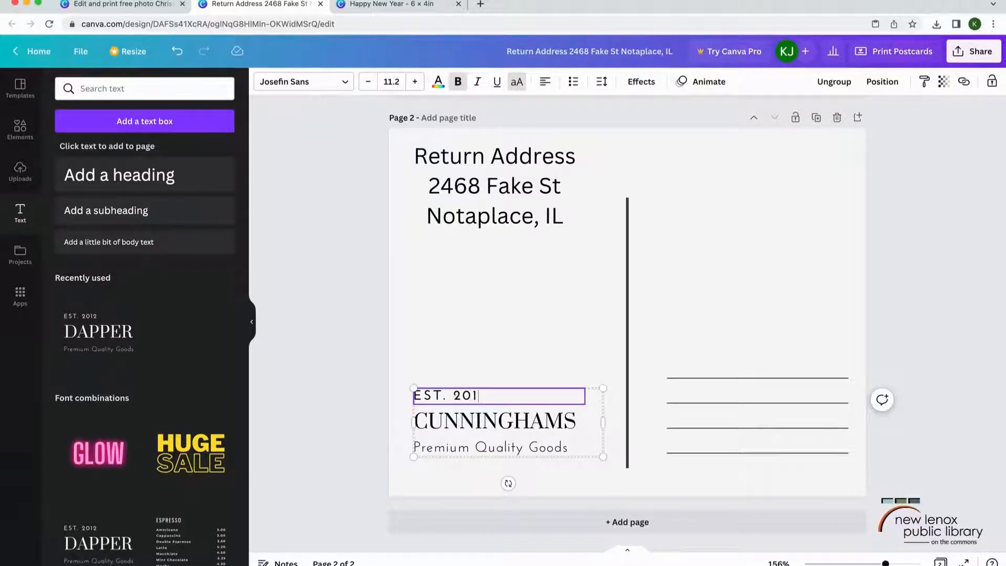
left_click(539, 448)
left_click(550, 448)
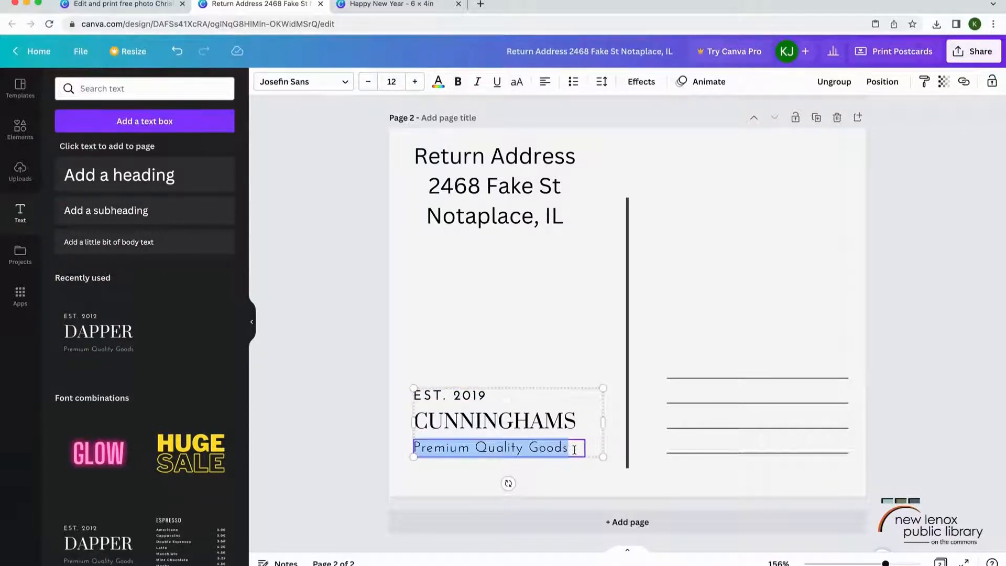
type("Ma")
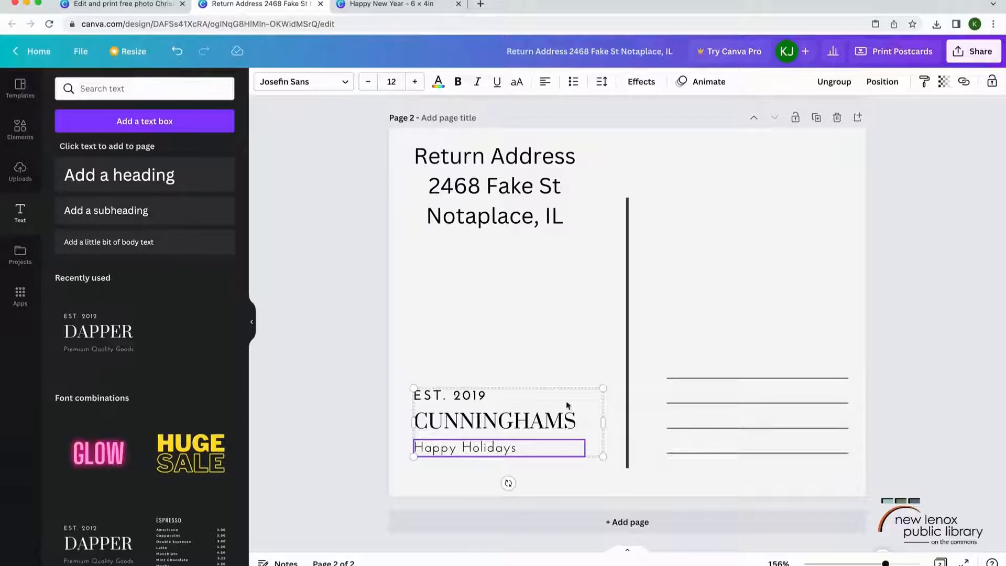
left_click(432, 164)
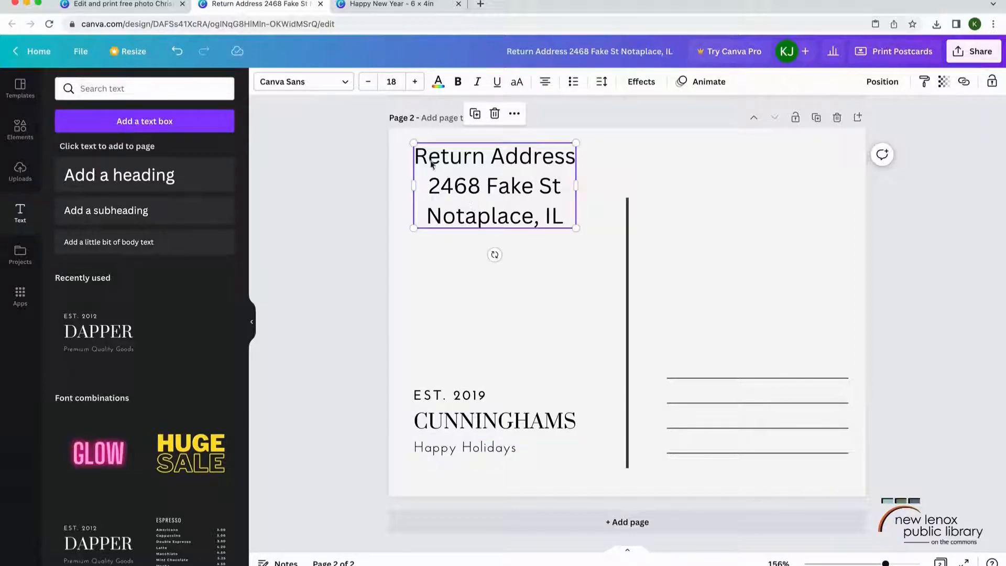
- Set the return address to Della Respira, size 12, and narrow its text box to fit
left_click(285, 83)
left_click(92, 148)
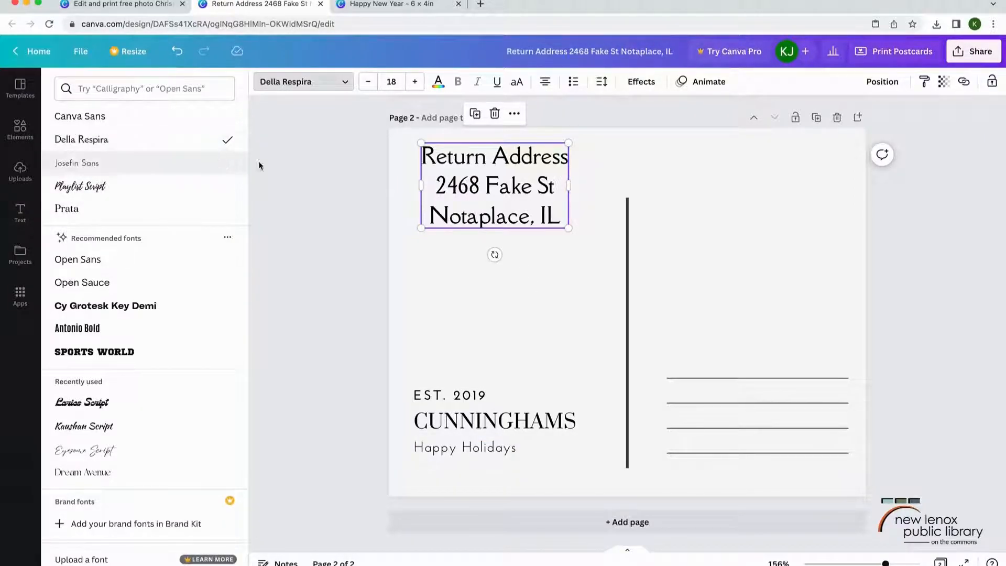
left_click_drag(416, 184, 413, 183)
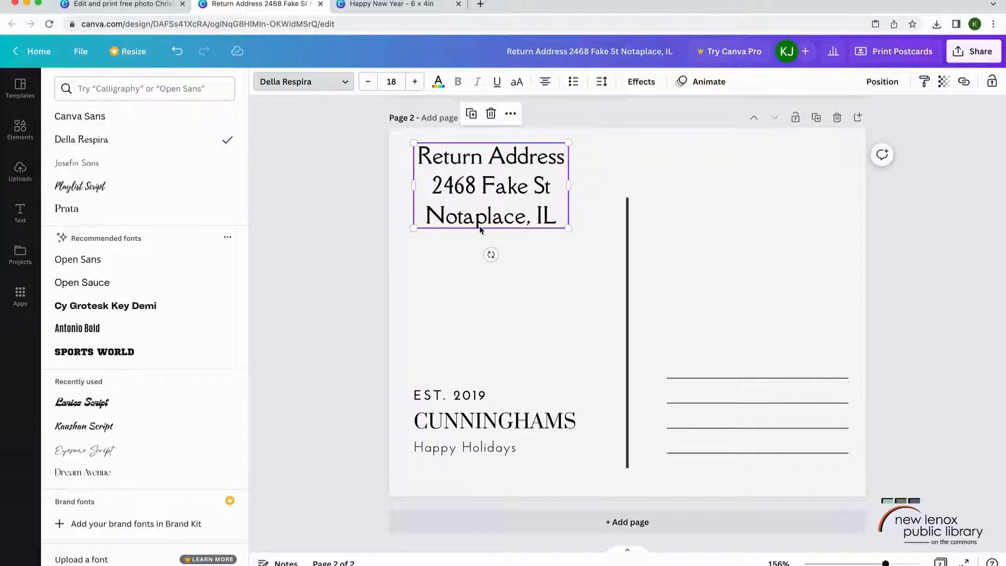
left_click(392, 82)
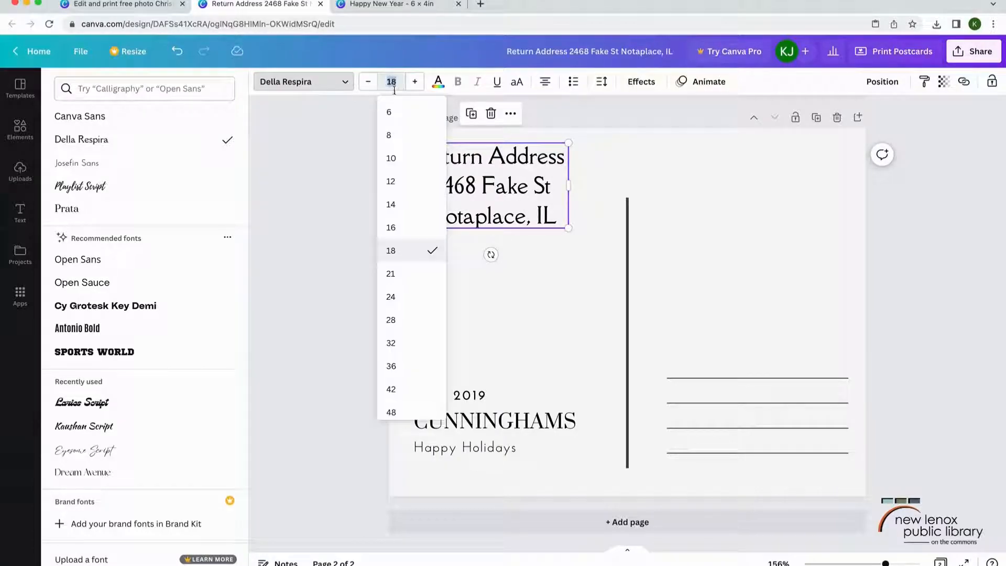
left_click(392, 187)
left_click_drag(572, 171, 548, 177)
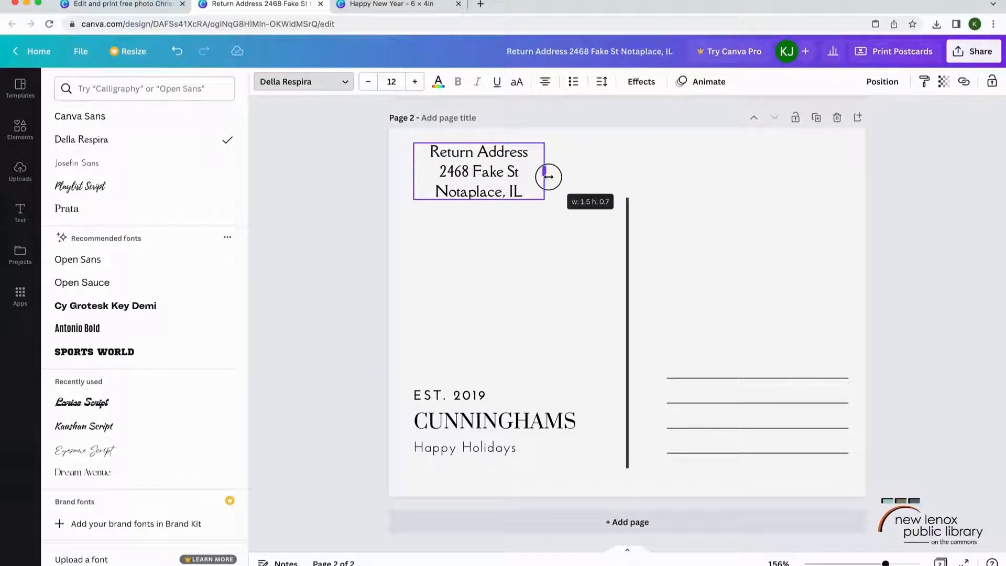
left_click(351, 237)
left_click(351, 236)
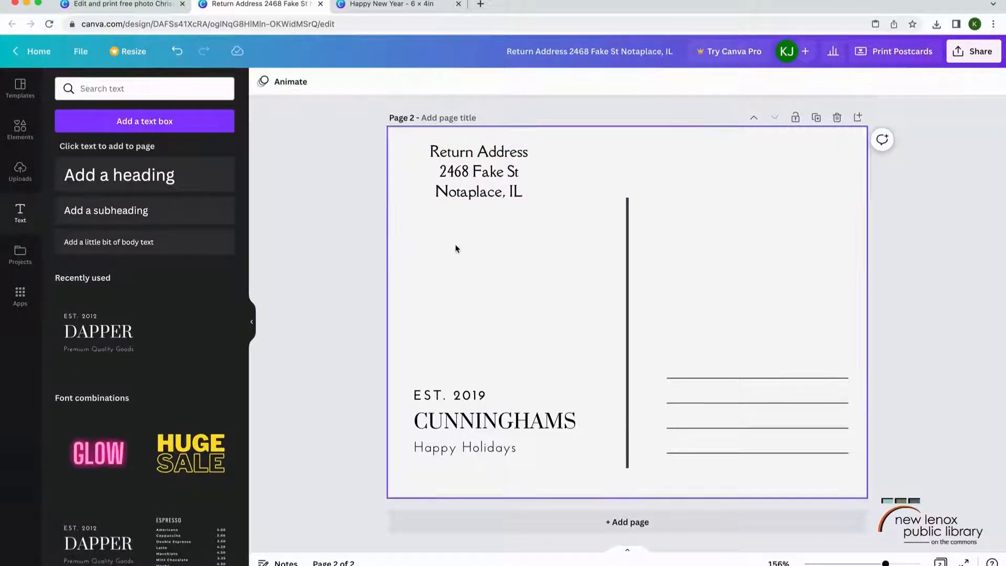
left_click(477, 193)
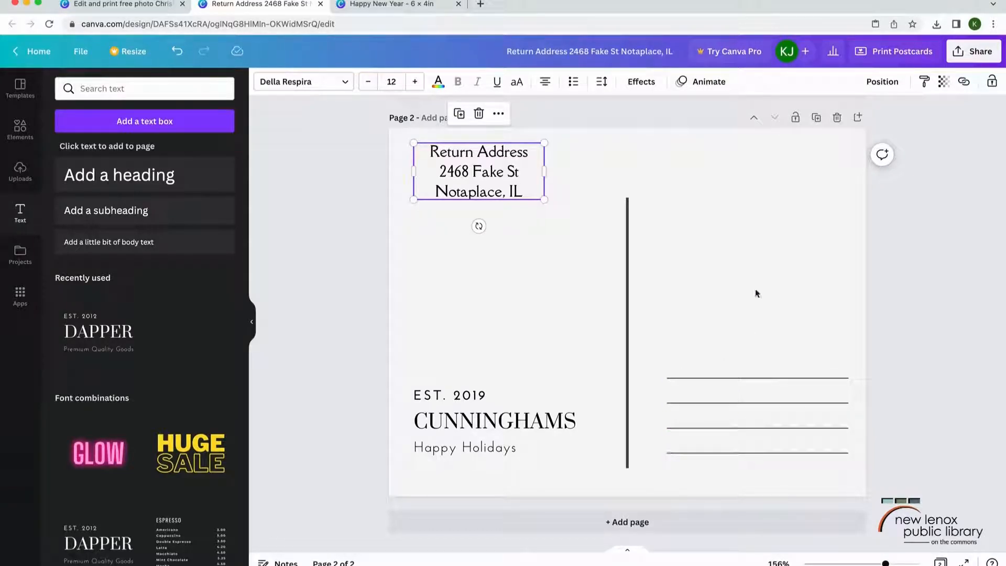
- Bring up the design's sharing options, then close them
scroll(772, 333, "up", 3)
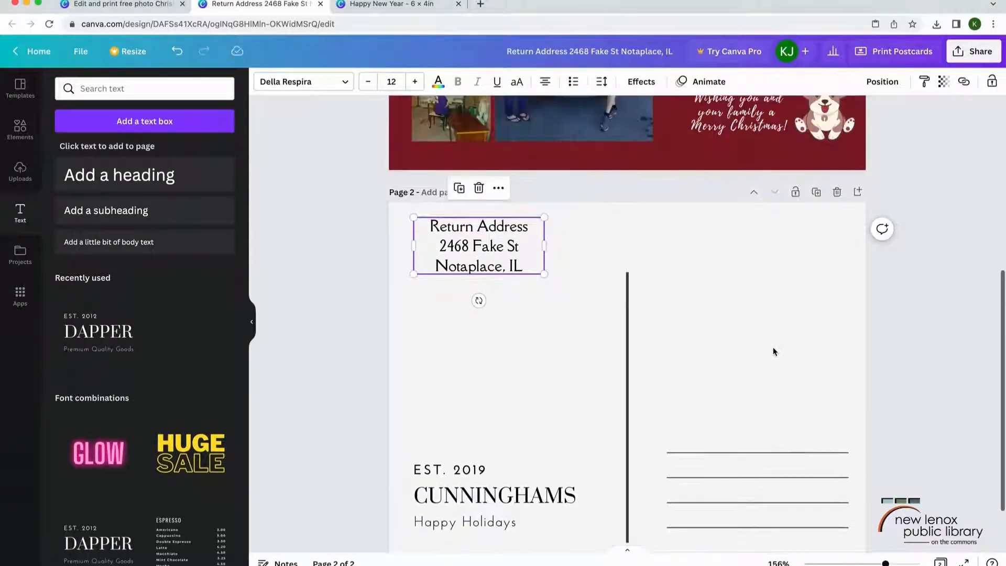
scroll(773, 356, "up", 3)
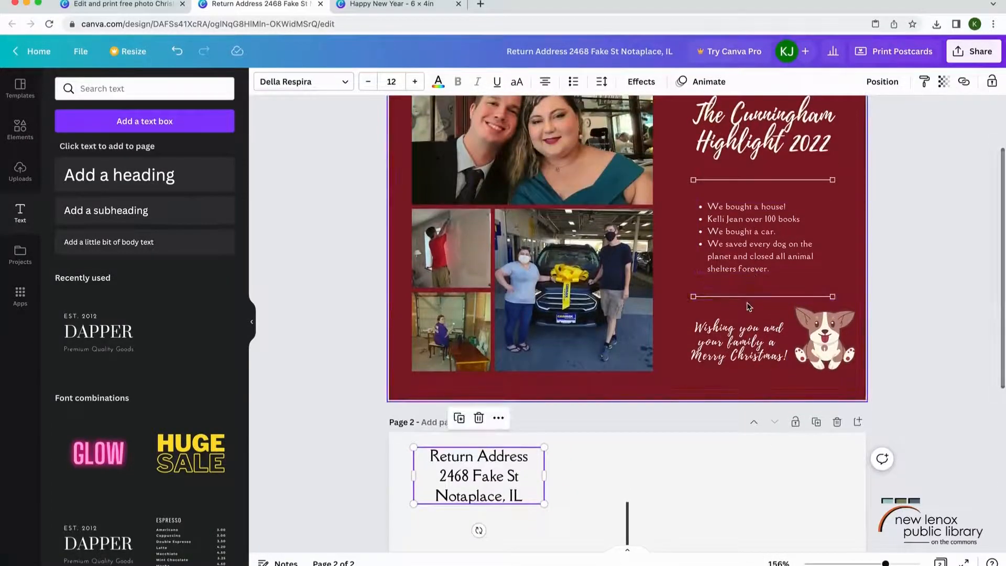
left_click(960, 58)
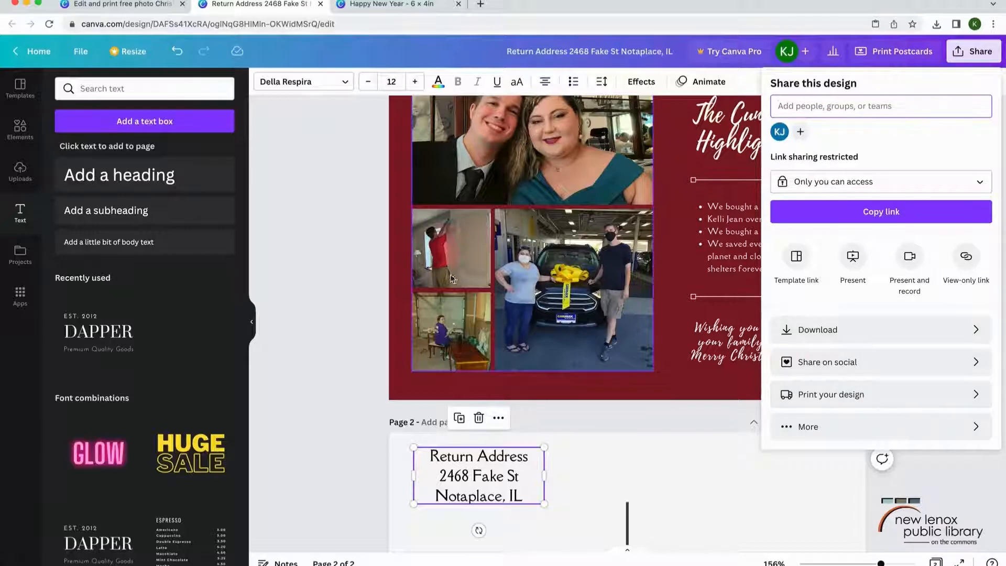
left_click(378, 267)
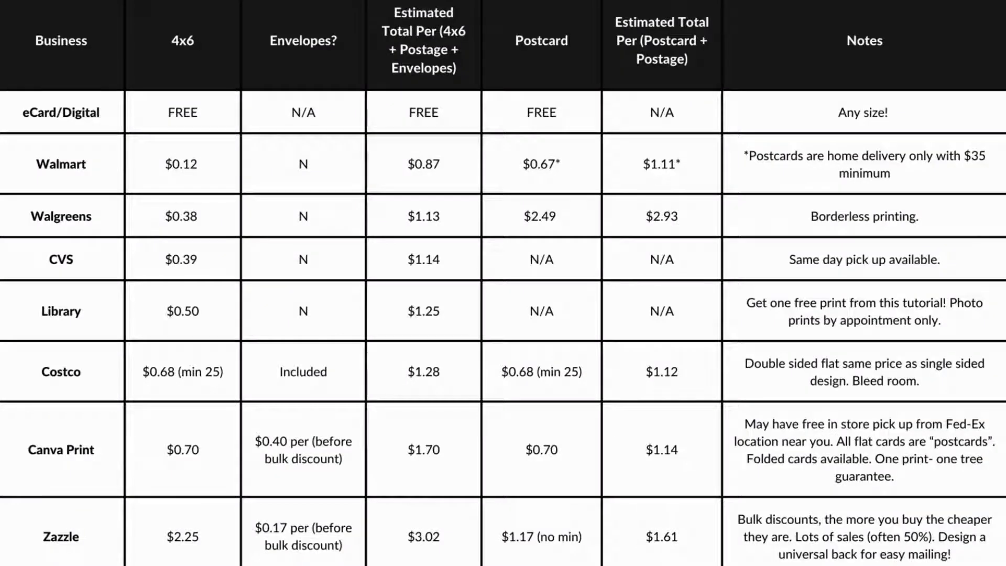